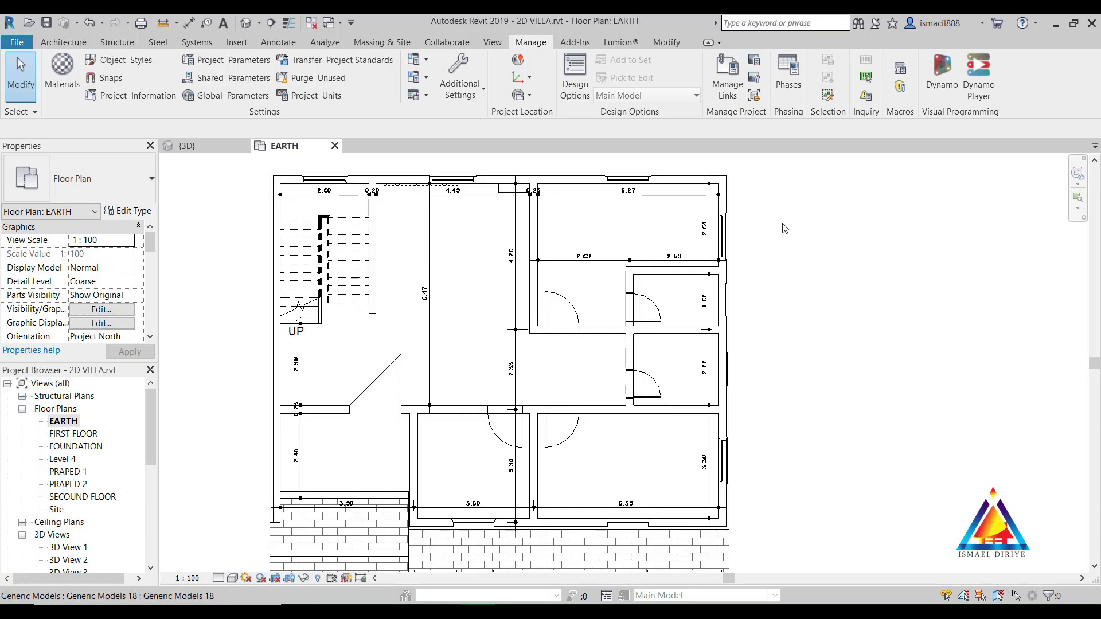
Draw horizontal grid 5 along the villa's top wall.
scroll(785, 229, "down", 2)
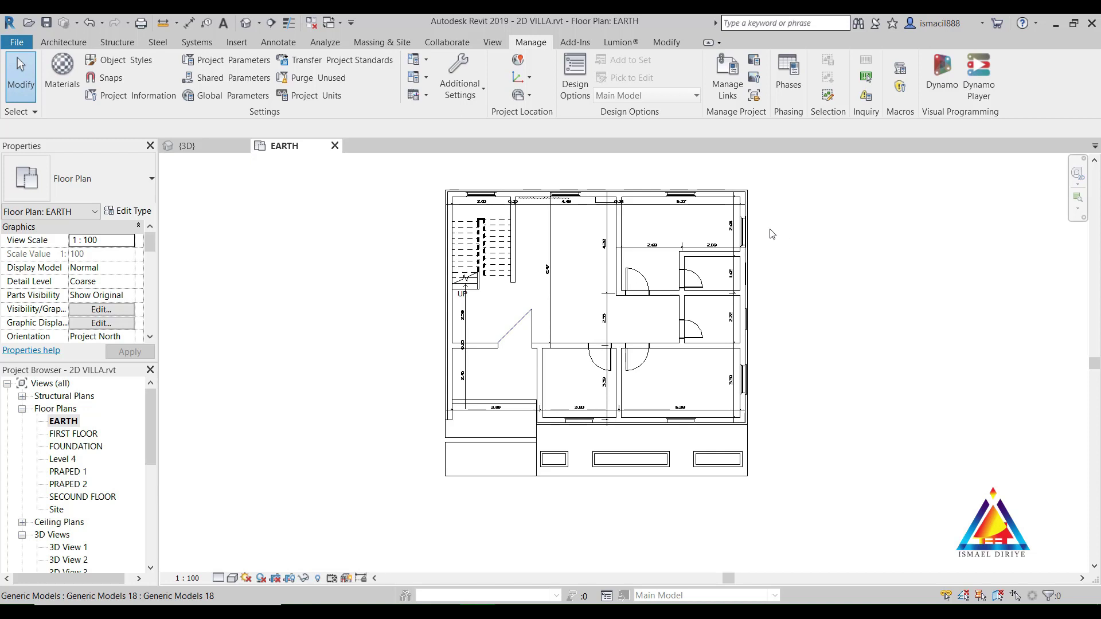
scroll(650, 166, "up", 3)
scroll(650, 166, "up", 1)
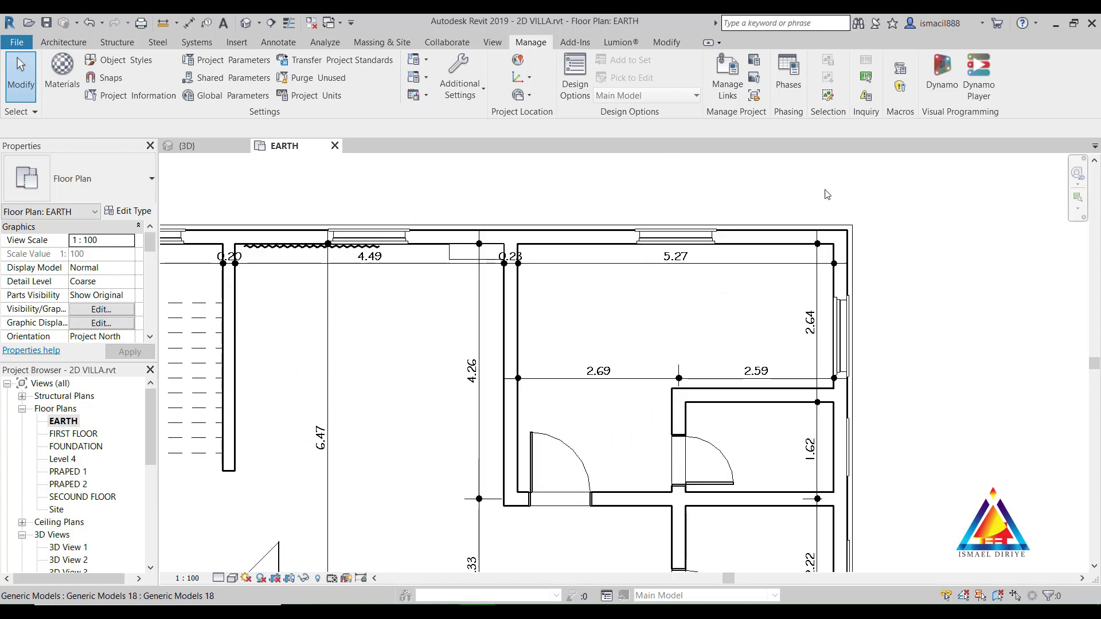
scroll(649, 167, "down", 2)
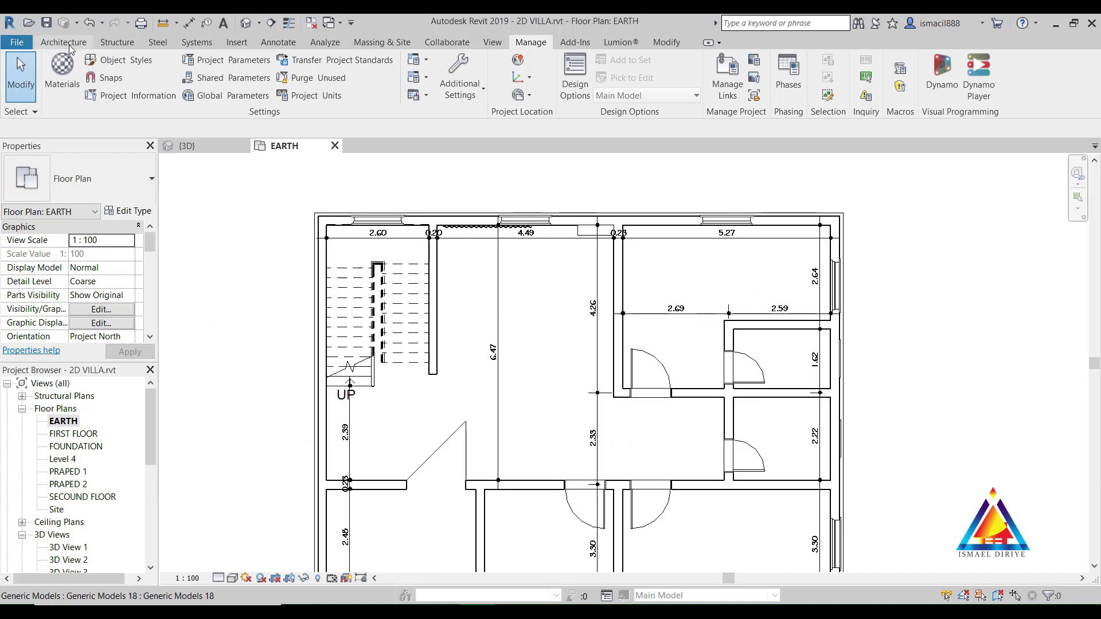
left_click(68, 43)
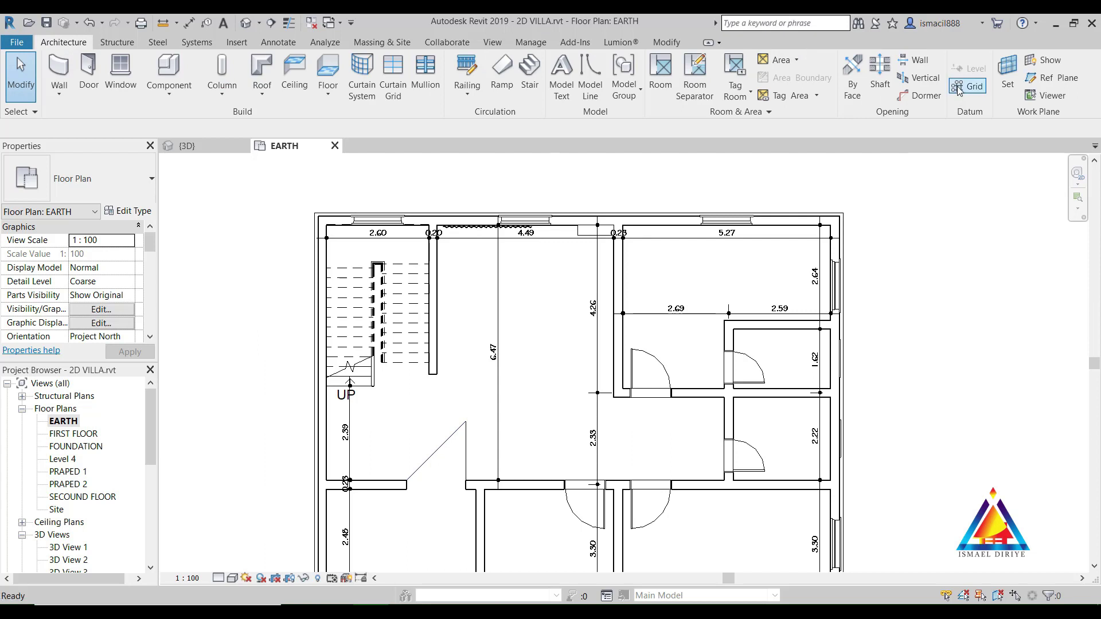
left_click(959, 88)
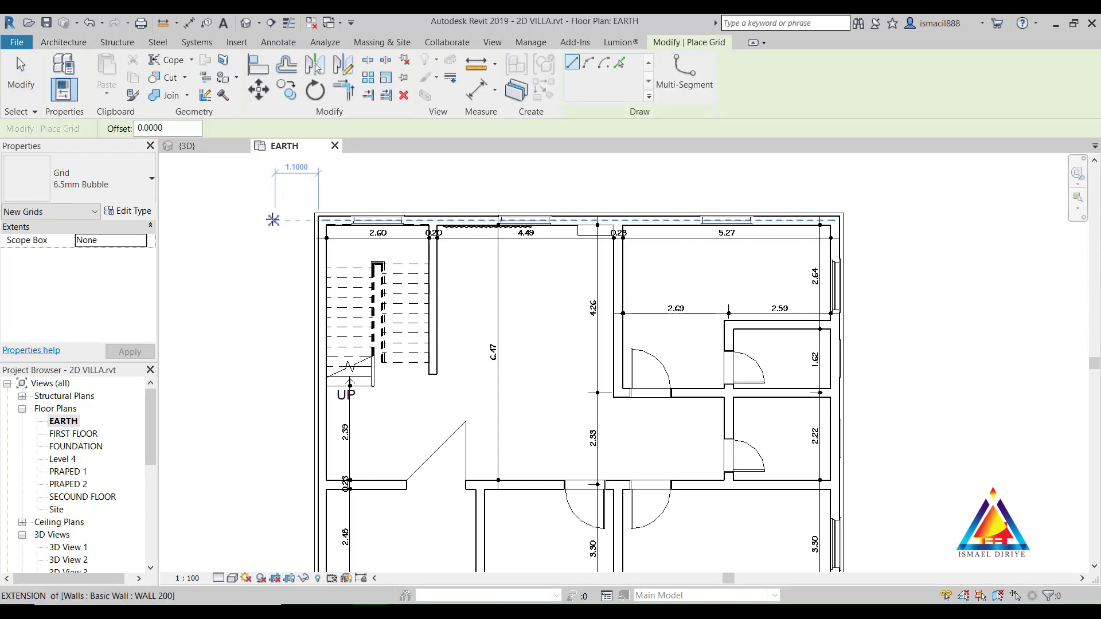
left_click(272, 220)
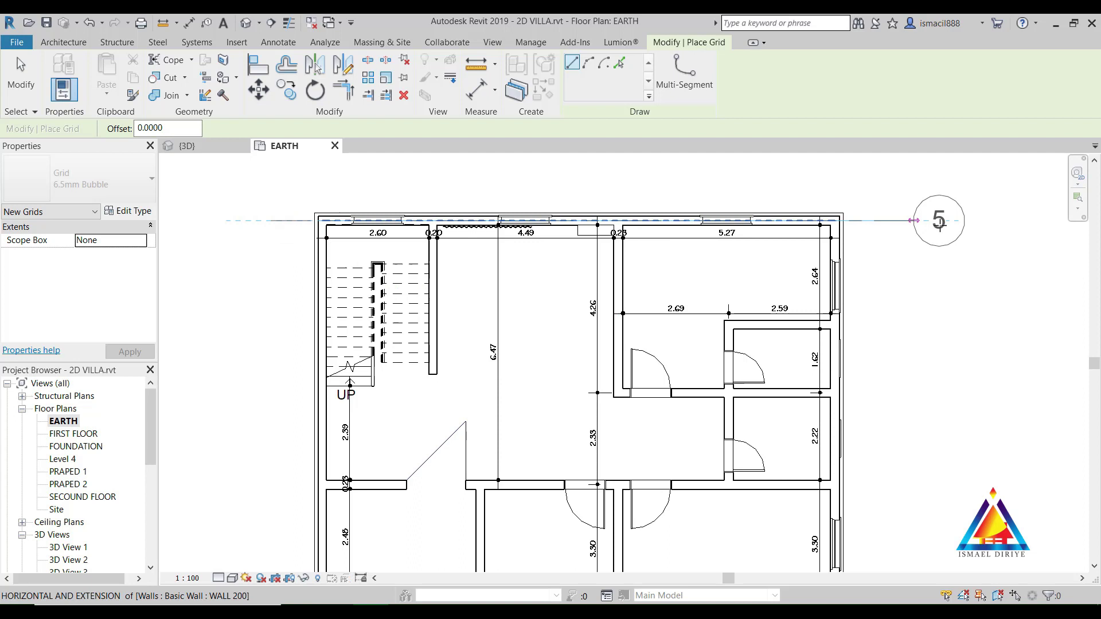
left_click(999, 220)
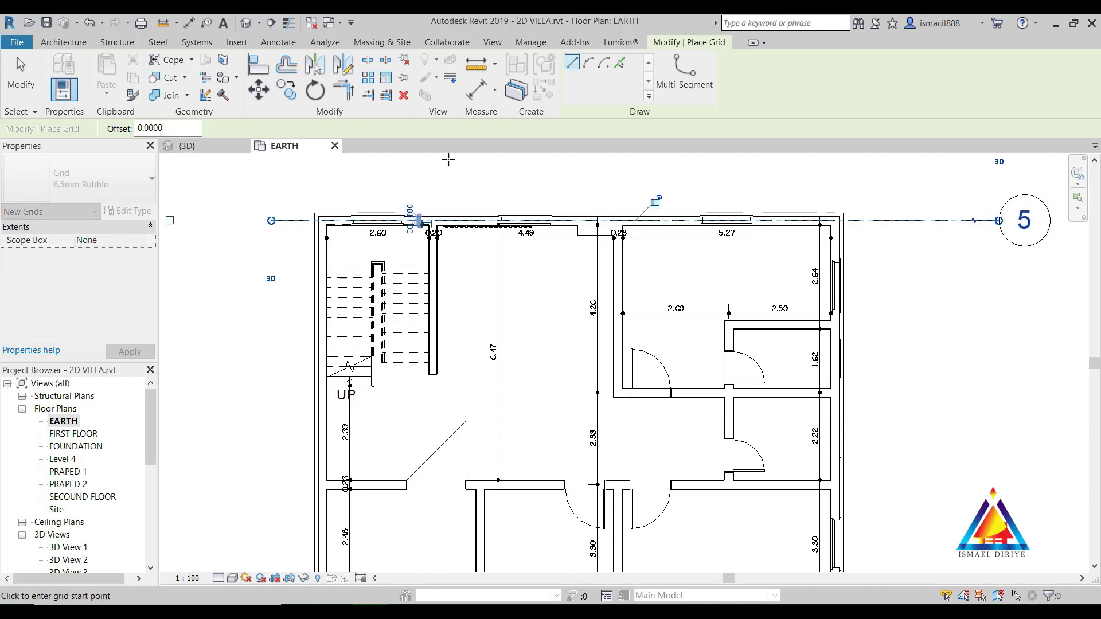
Exit placement, select grid 5 and start another grid of the same type.
key("Escape")
scroll(605, 248, "down", 3)
key("Escape")
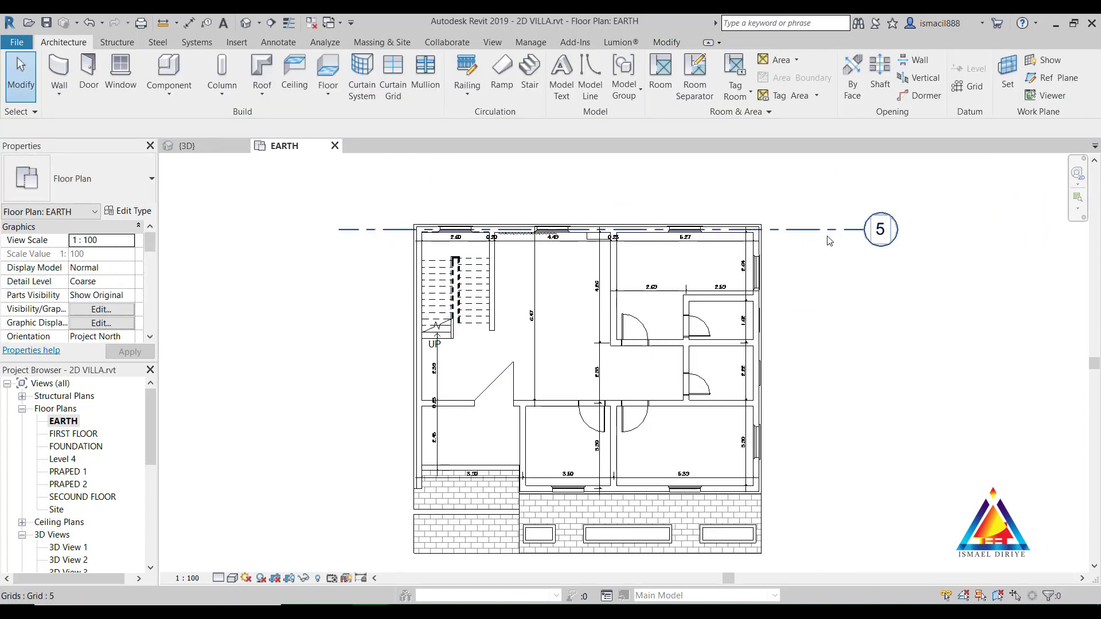
left_click(827, 241)
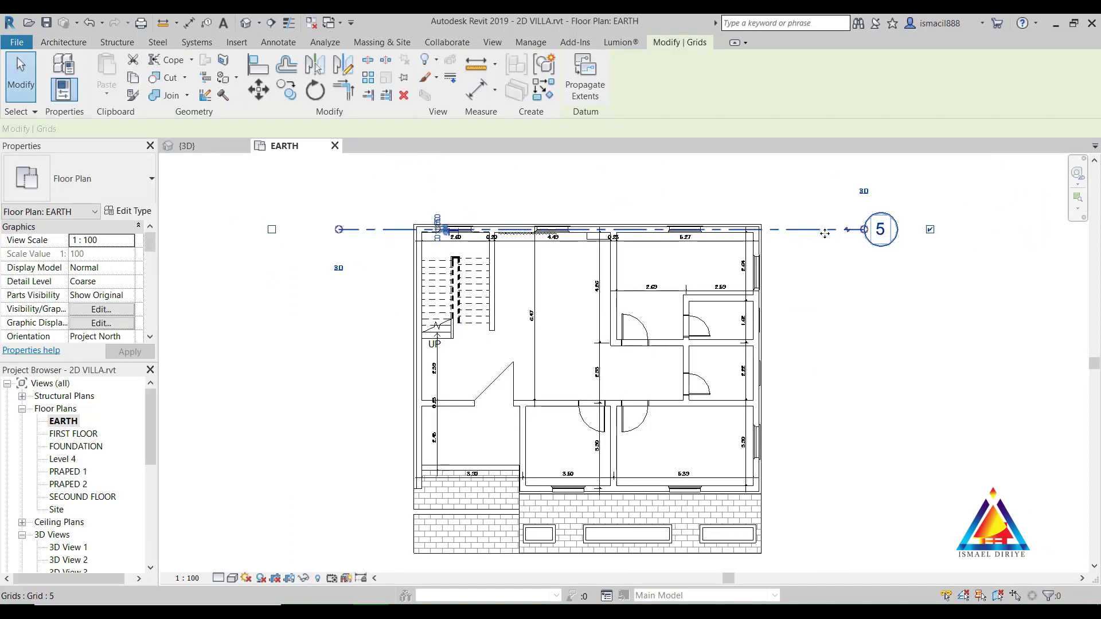
left_click(549, 94)
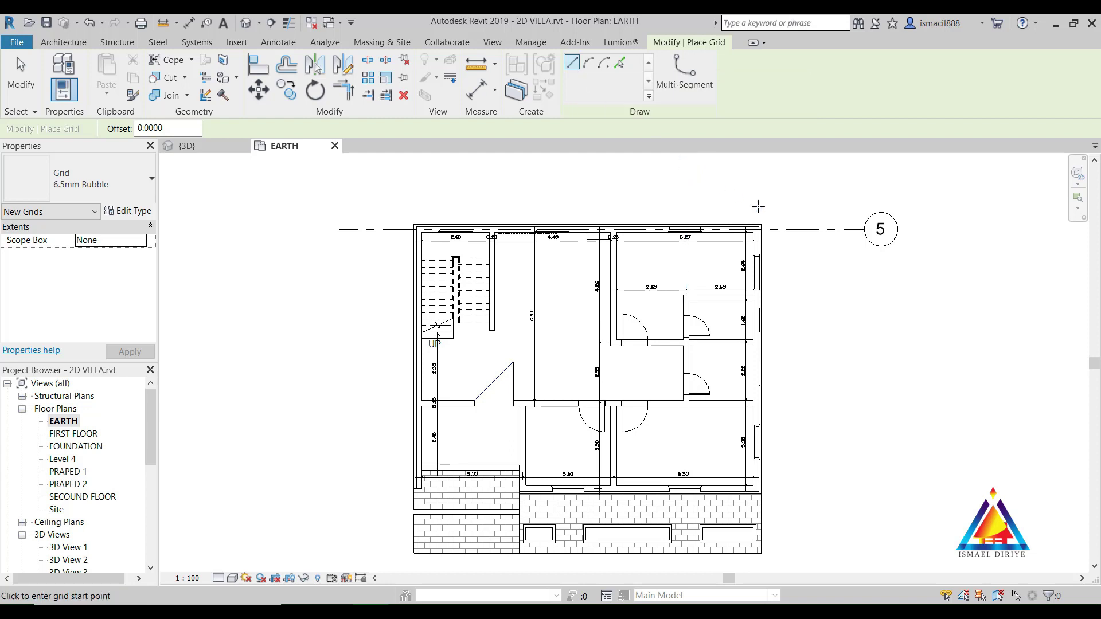
Draw start-end-radius arc grid 6 to the right of the plan.
left_click(588, 63)
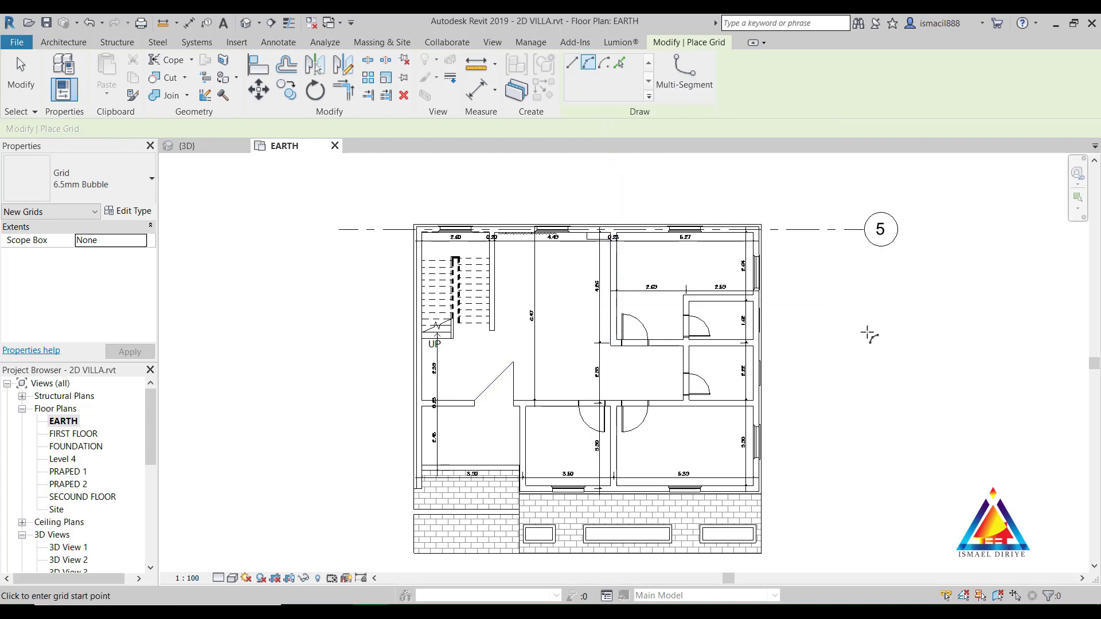
left_click(812, 391)
left_click(986, 393)
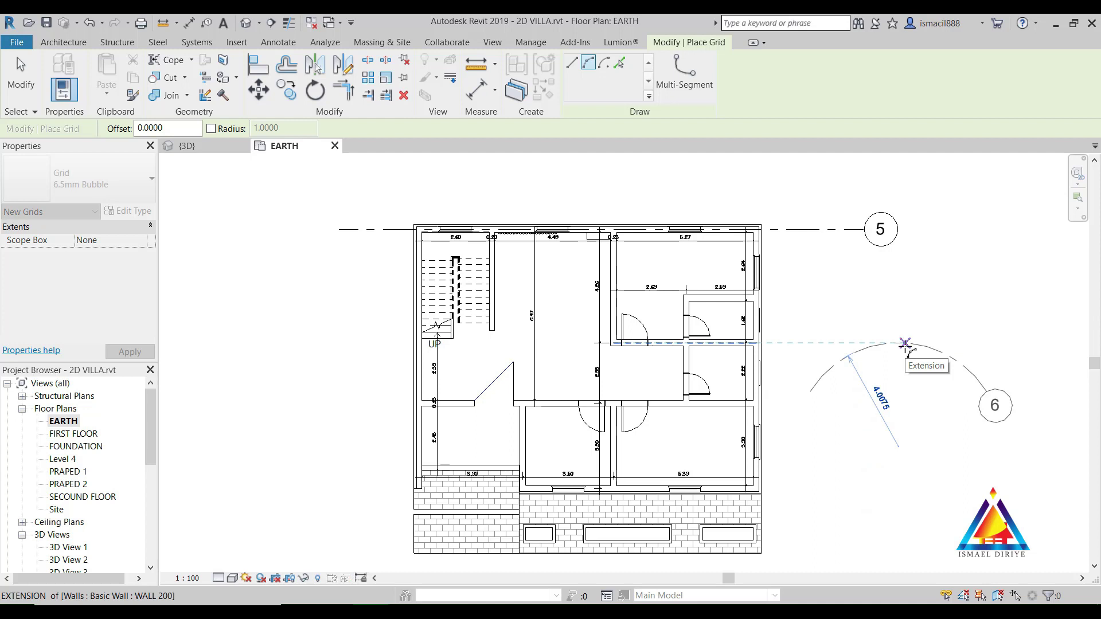
left_click(905, 343)
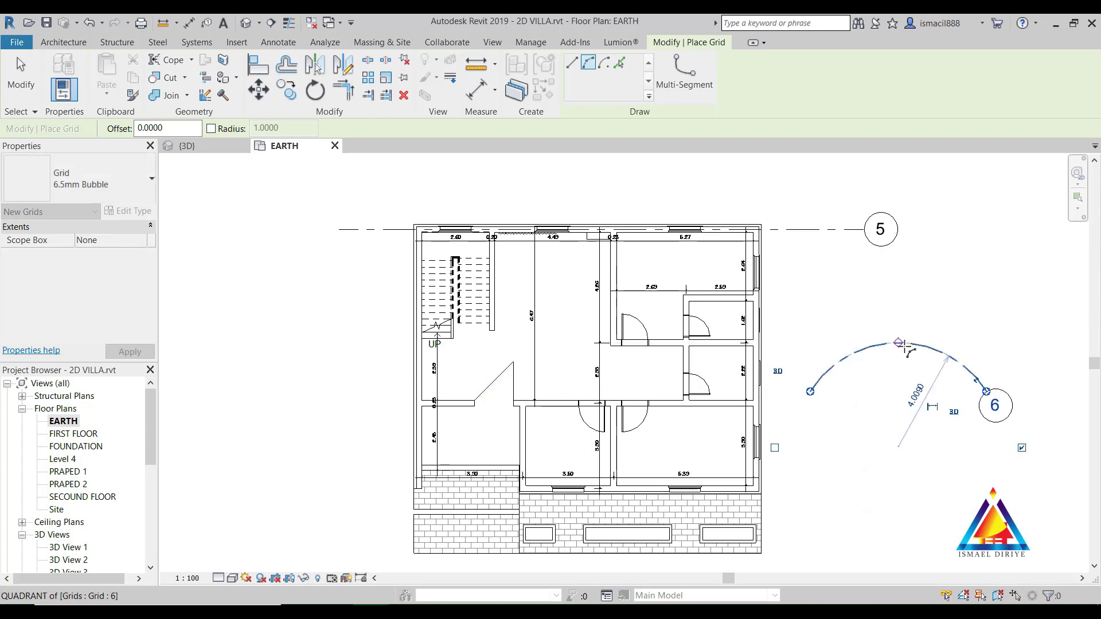
Draw centre-ends arc grid 7 to the left of the plan.
left_click(604, 63)
left_click(249, 331)
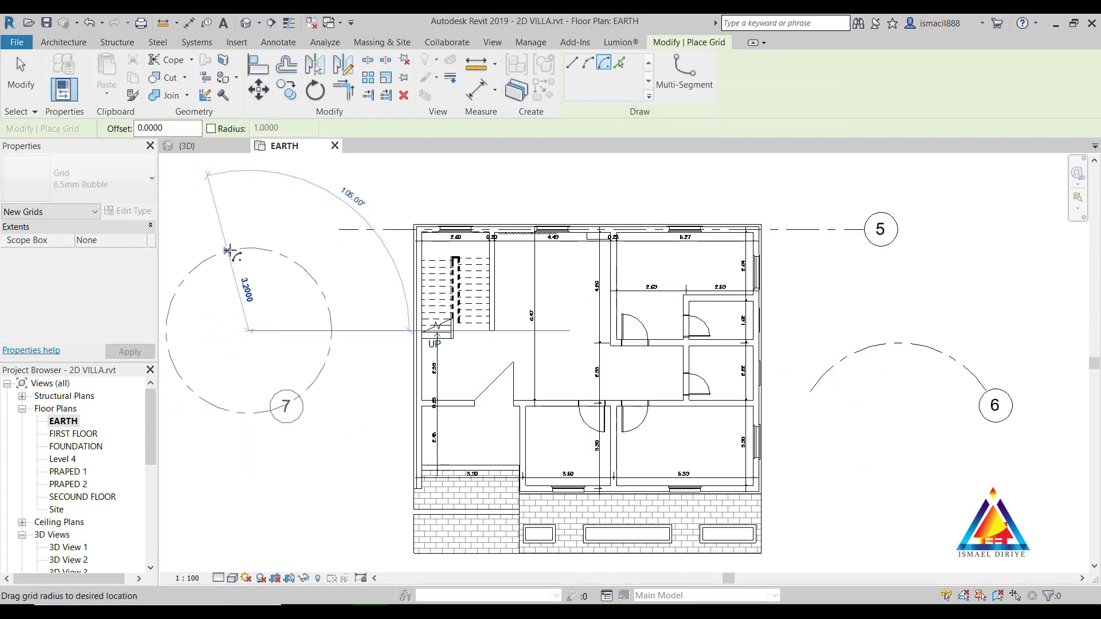
left_click(229, 251)
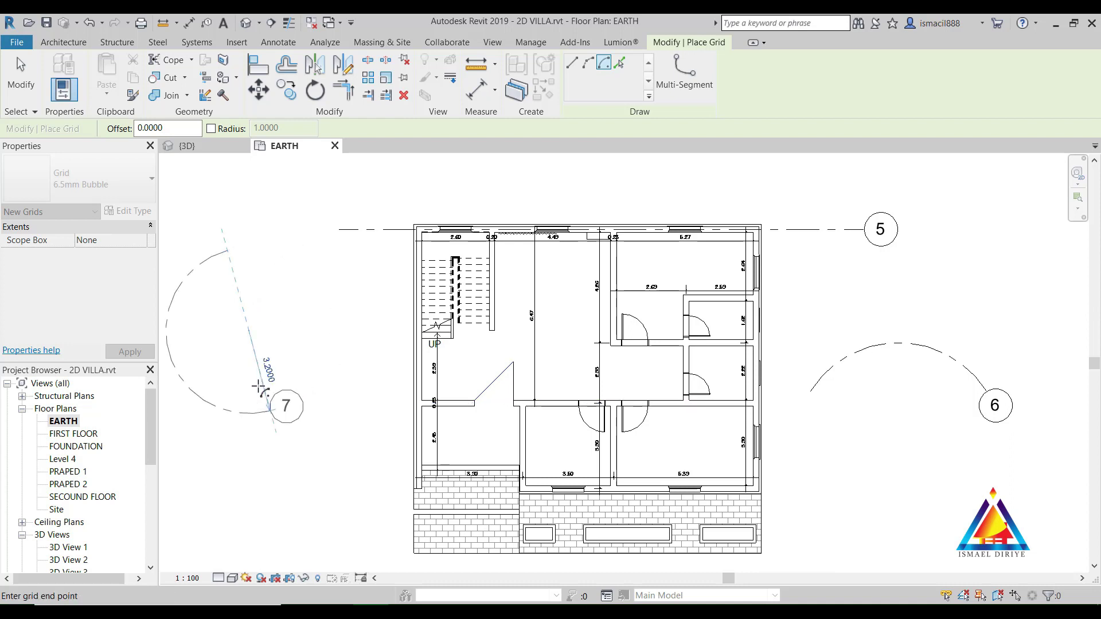
left_click(289, 403)
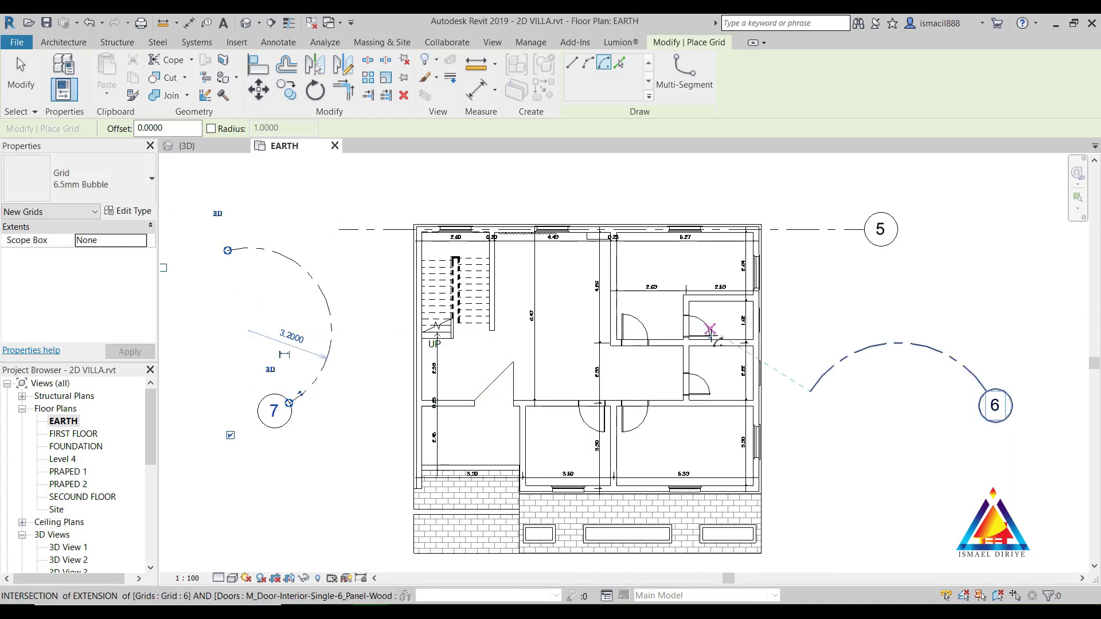
Sketch a four-segment zigzag grid 8 northwest of the plan and finish edit mode.
left_click(677, 77)
scroll(449, 239, "down", 5)
scroll(430, 219, "up", 2)
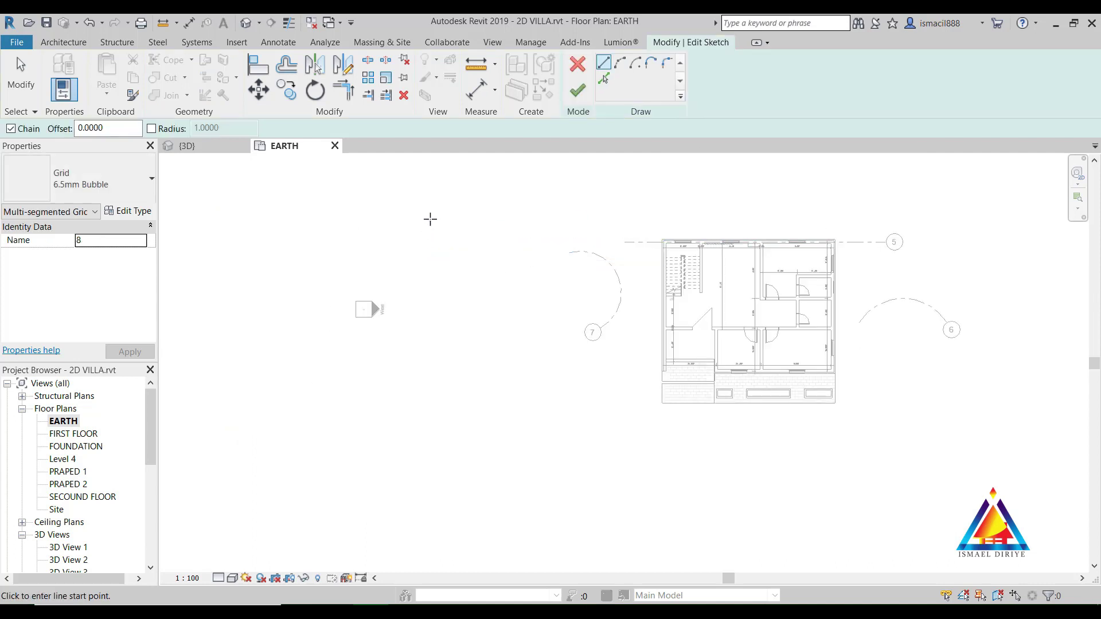
left_click(427, 217)
left_click(556, 183)
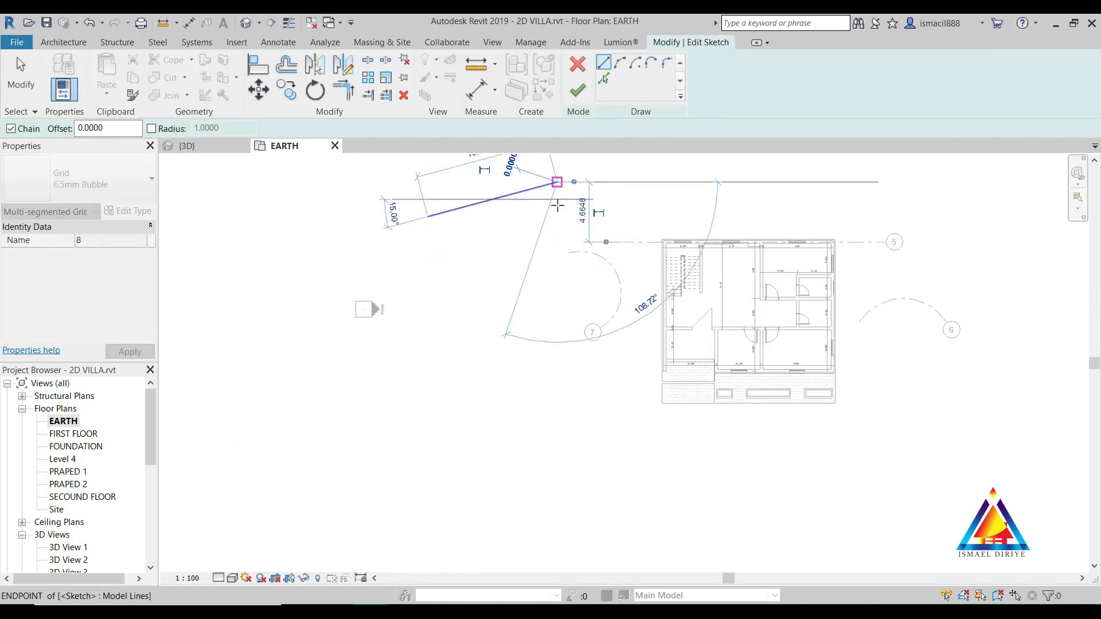
left_click(556, 293)
left_click(506, 241)
left_click(453, 277)
right_click(363, 224)
left_click(388, 233)
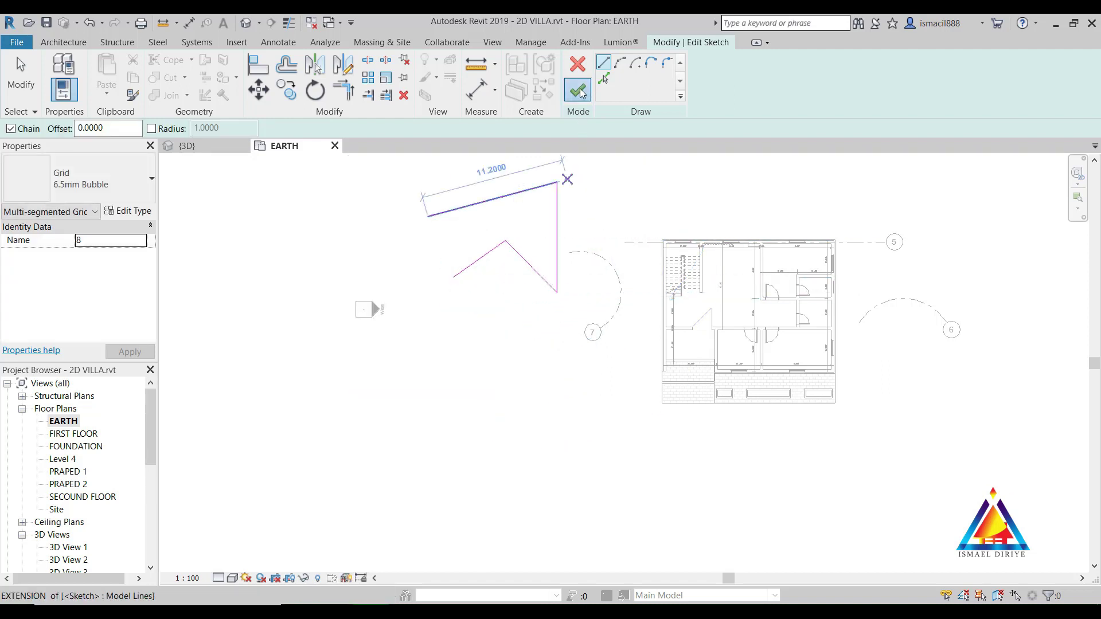
left_click(582, 94)
Select the grids around the plan, clear the selection and recentre the view.
scroll(548, 371, "down", 2)
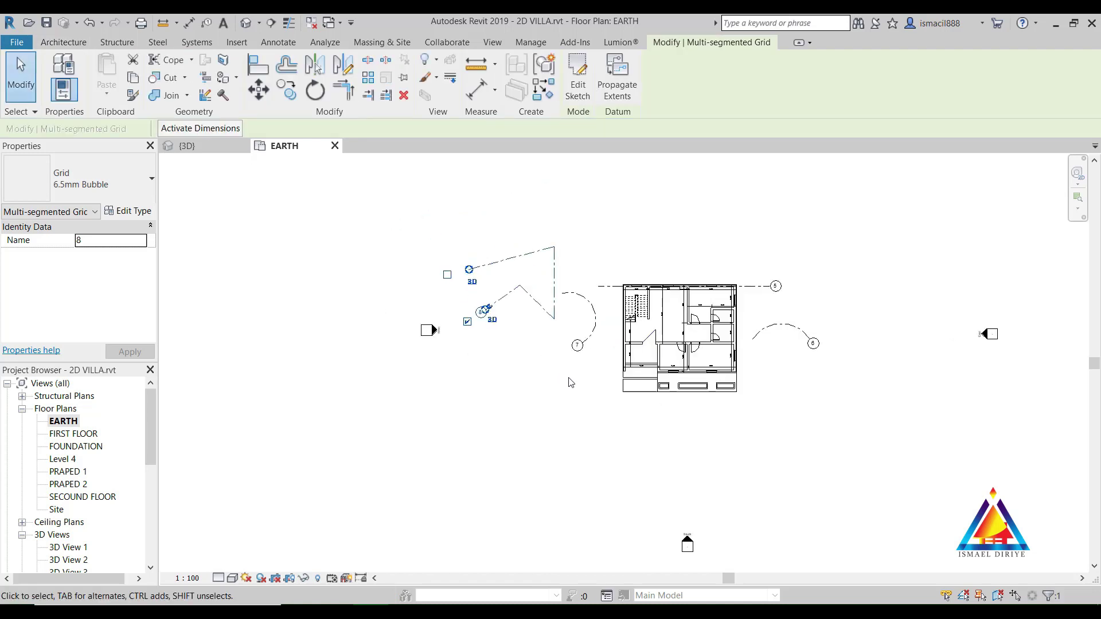
left_click_drag(528, 321, 479, 264)
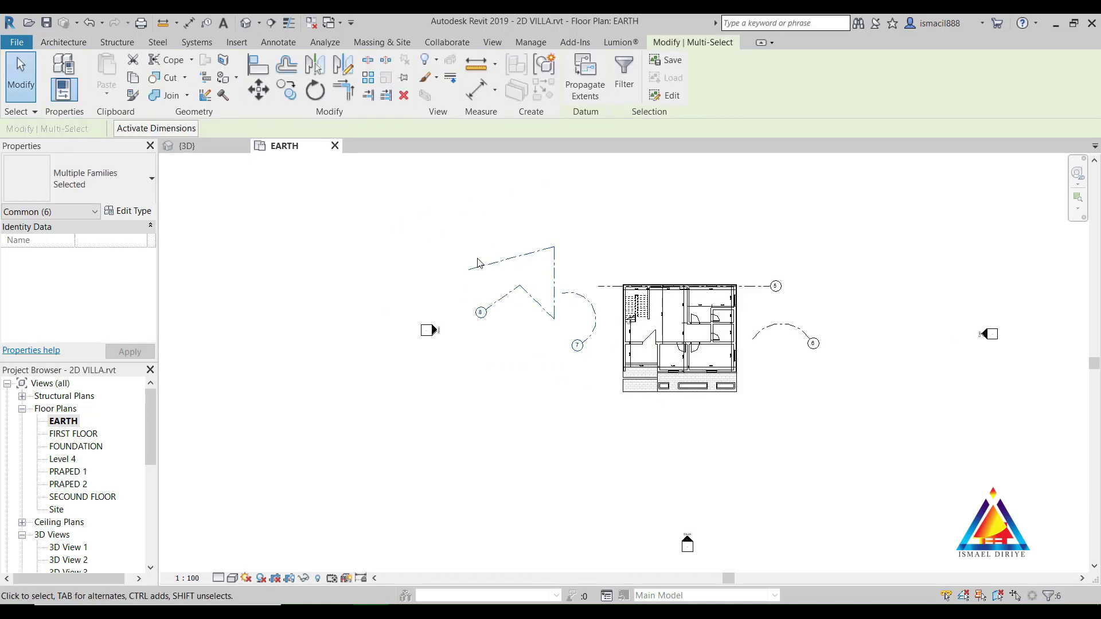
left_click(479, 264)
scroll(754, 361, "up", 3)
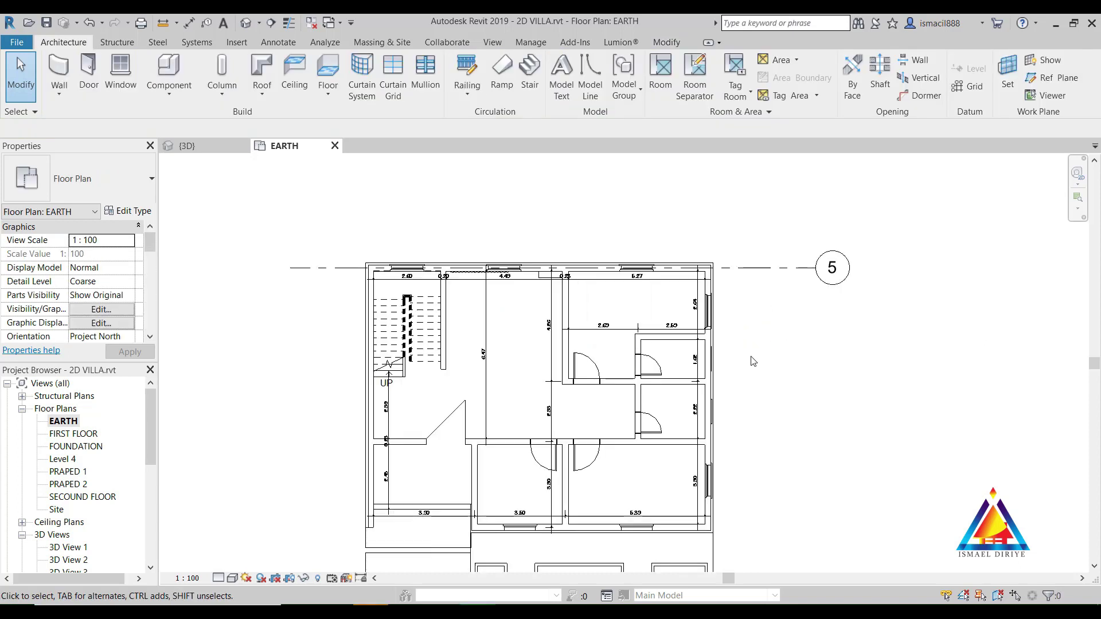
middle_click_drag(818, 459, 820, 372)
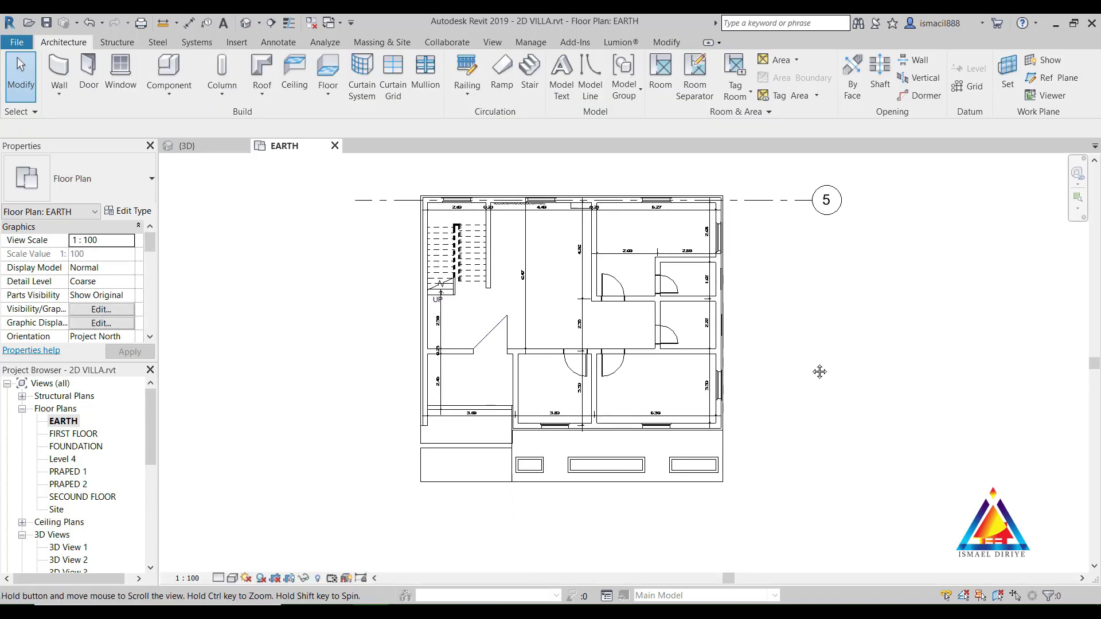
Draw horizontal grid 9 across the plan below grid 5 with GR.
left_click(782, 202)
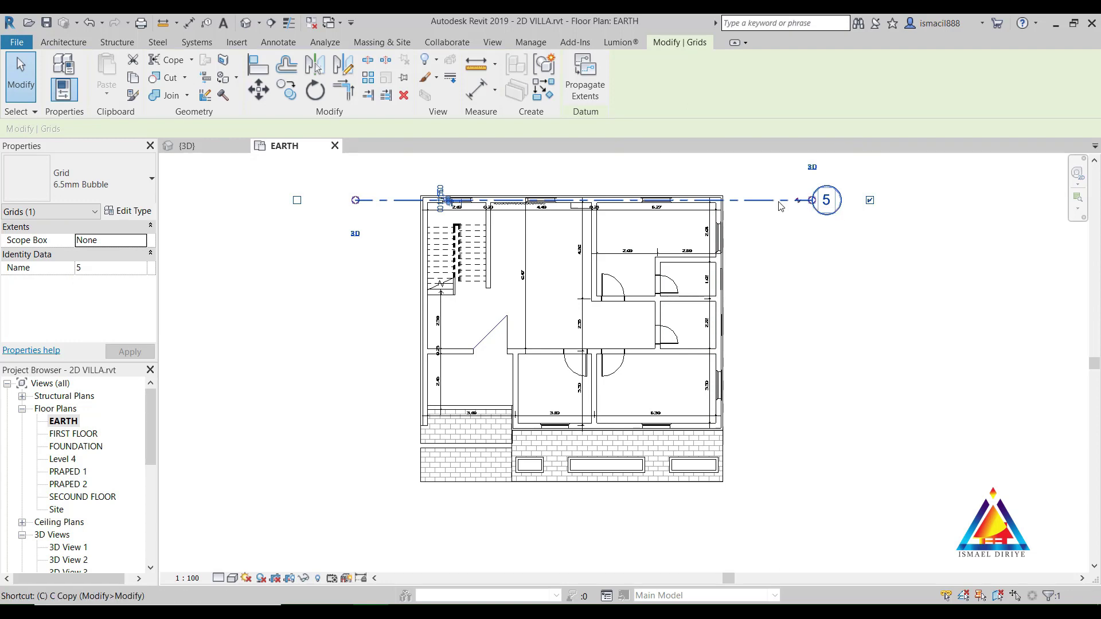
key("g")
key("r")
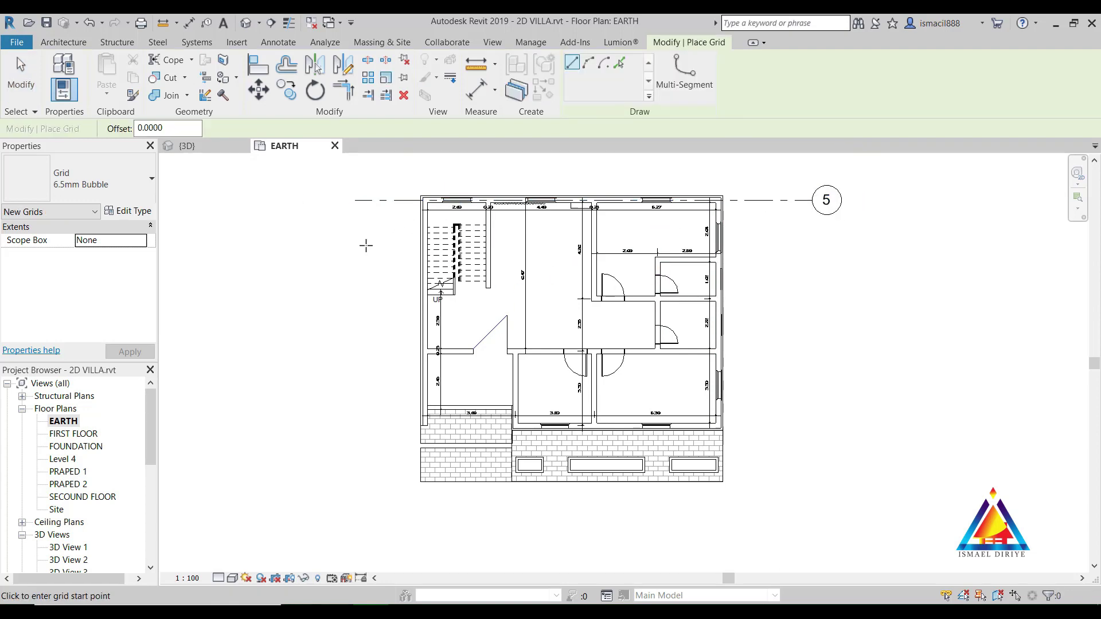
left_click(355, 260)
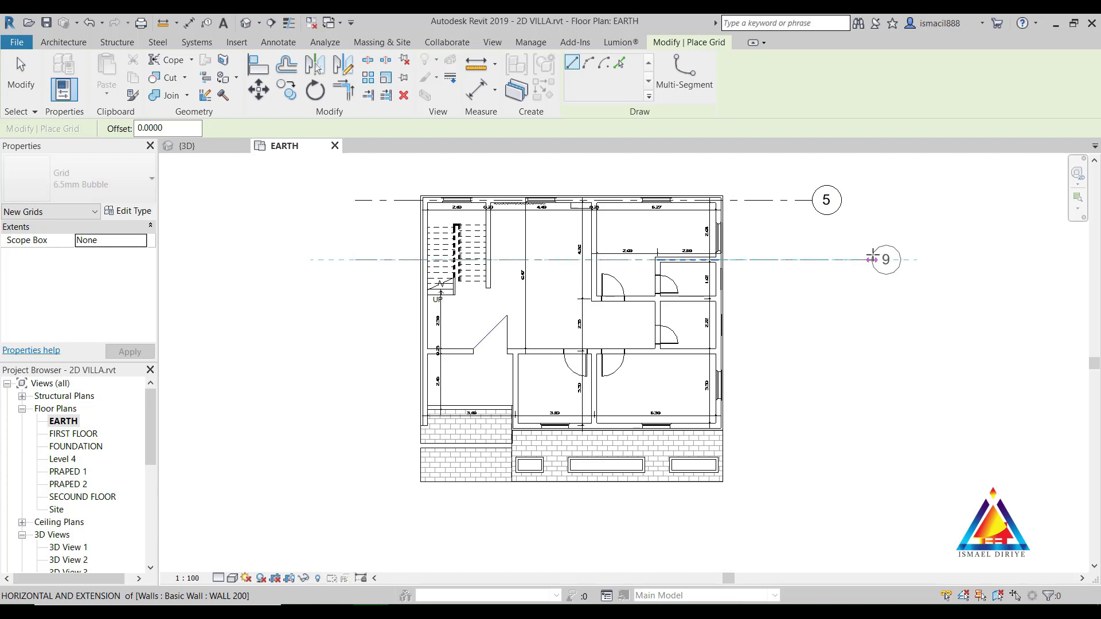
left_click(812, 260)
right_click(812, 298)
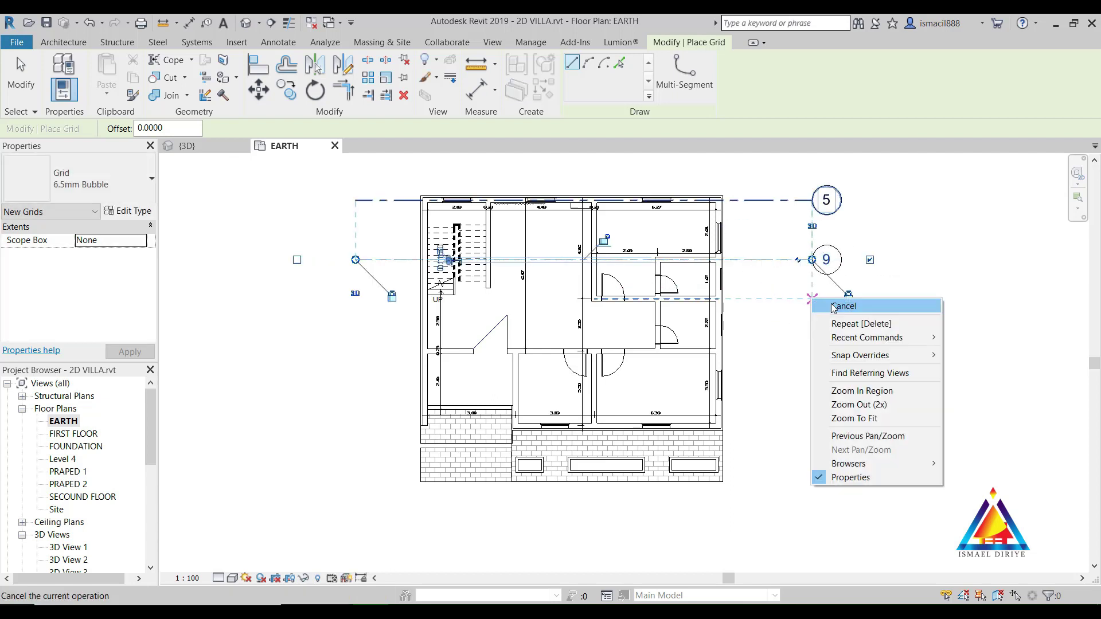
left_click(833, 308)
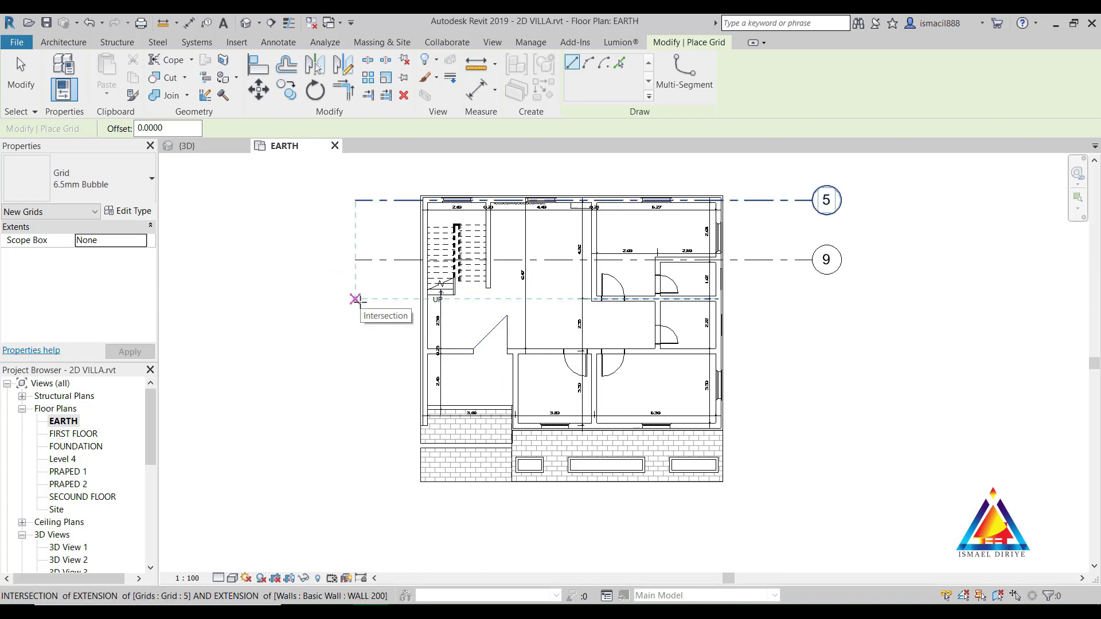
Draw horizontal grids 10 and 11 across the plan.
left_click(355, 298)
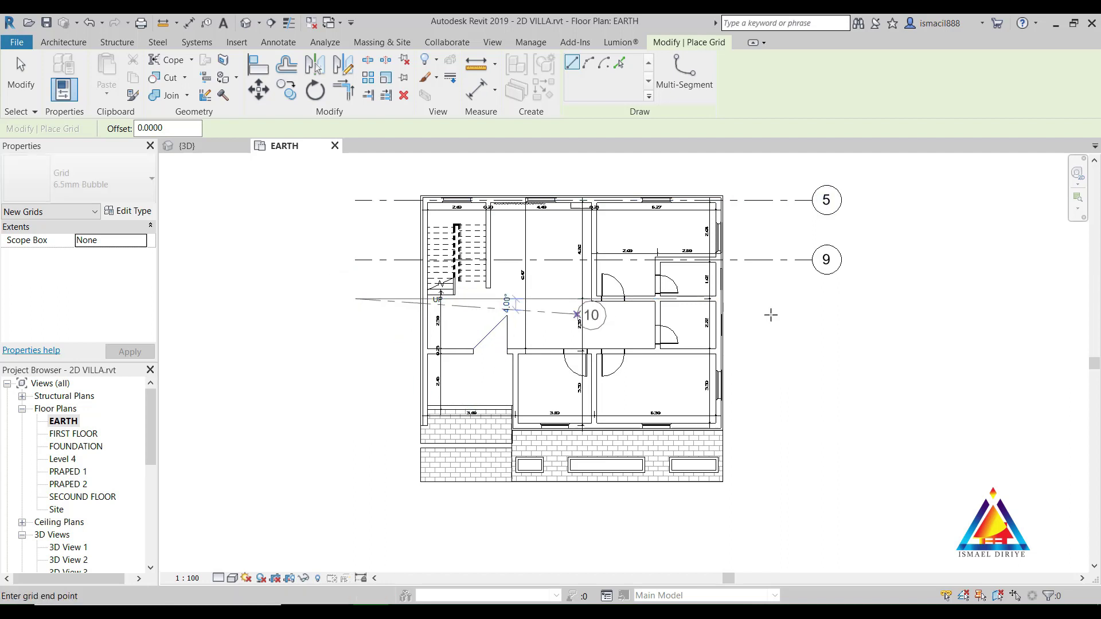
left_click(810, 299)
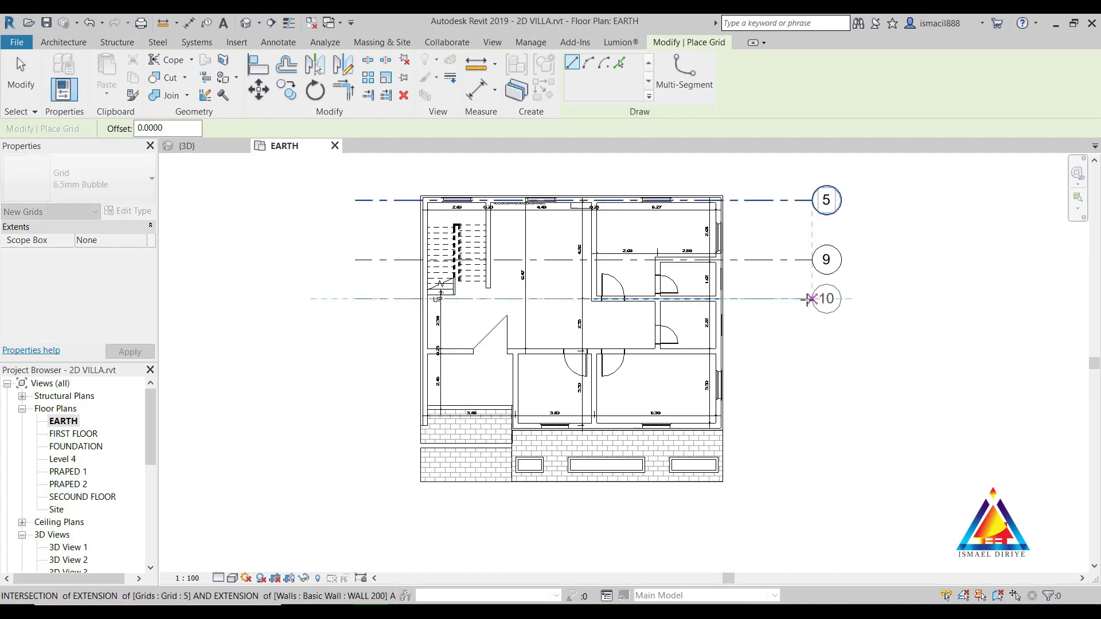
left_click(358, 355)
left_click(809, 352)
key("Escape")
key("Escape")
scroll(413, 422, "up", 3)
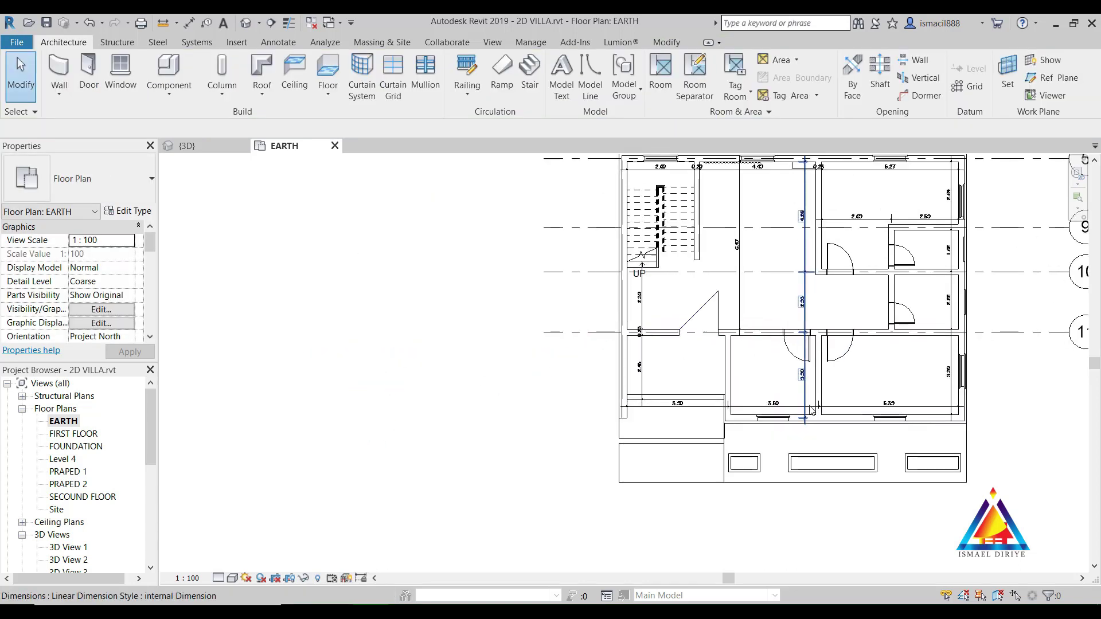
Draw horizontal grid 12 with its bubble on the right.
left_click(344, 273)
key("g")
key("r")
left_click(281, 397)
left_click(689, 398)
scroll(711, 402, "down", 3)
scroll(711, 402, "down", 2)
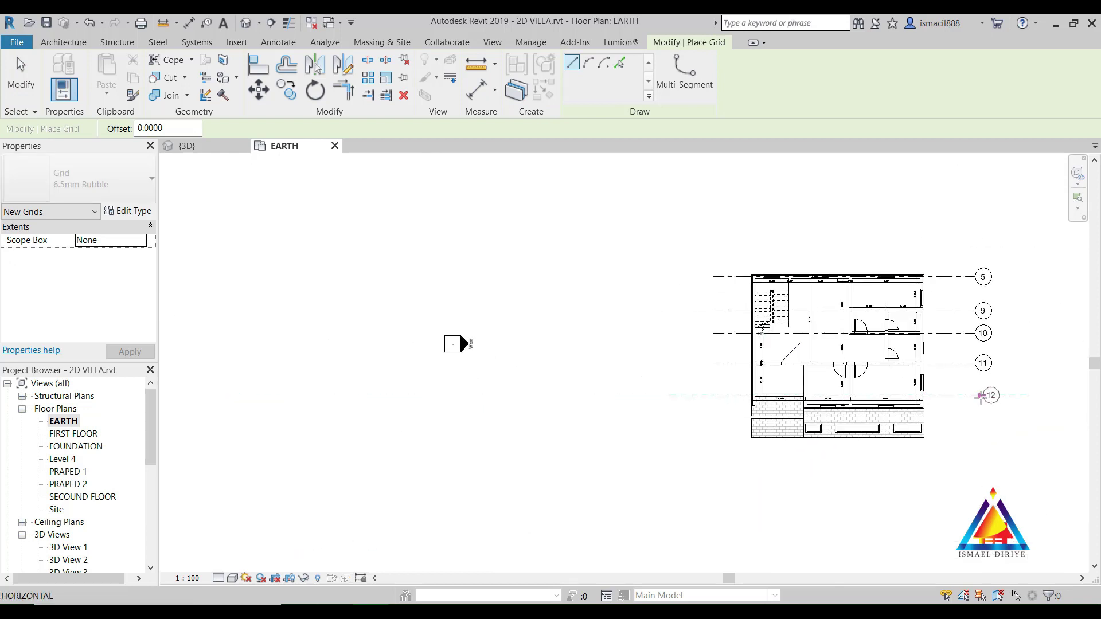
scroll(744, 459, "up", 2)
scroll(678, 386, "up", 2)
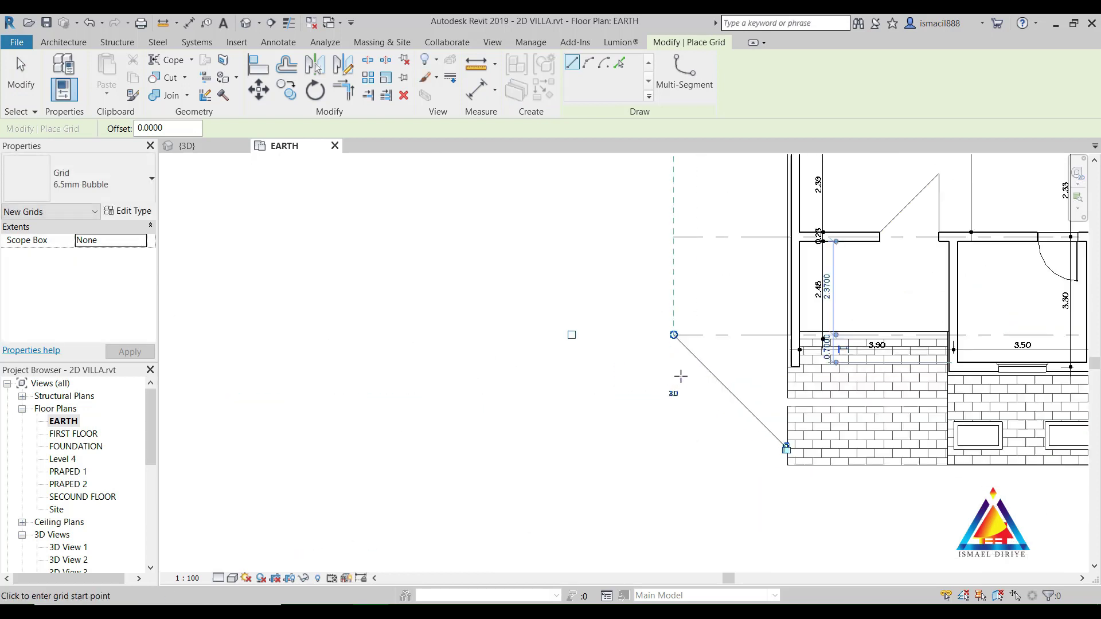
Draw horizontal grid 13 along the plan's bottom edge.
left_click(673, 373)
scroll(918, 384, "down", 4)
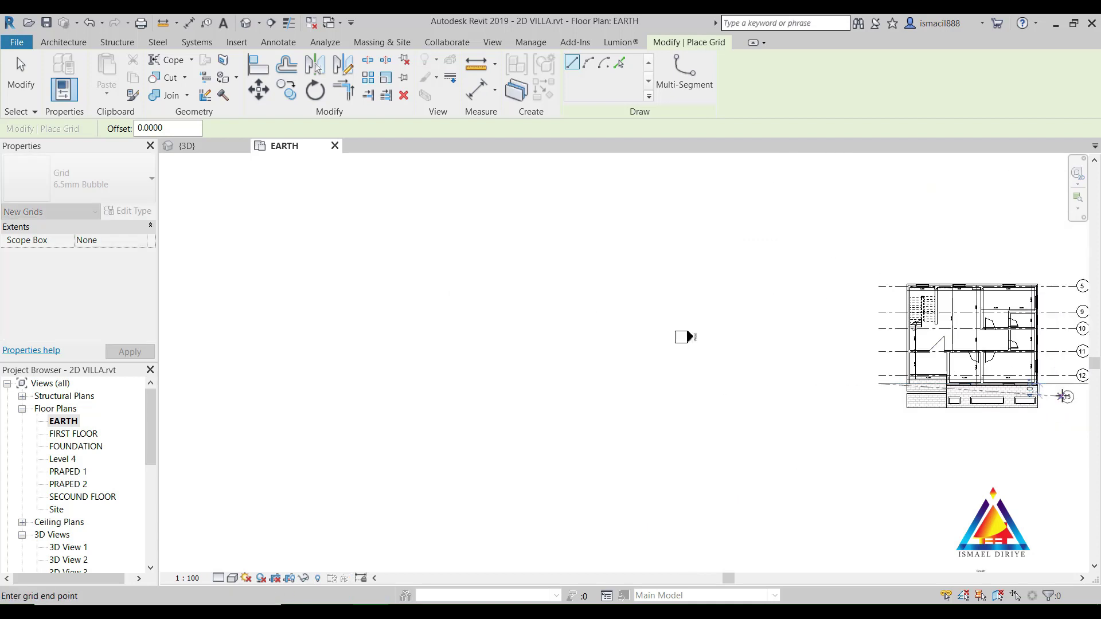
middle_click_drag(777, 400, 362, 390)
scroll(777, 344, "up", 3)
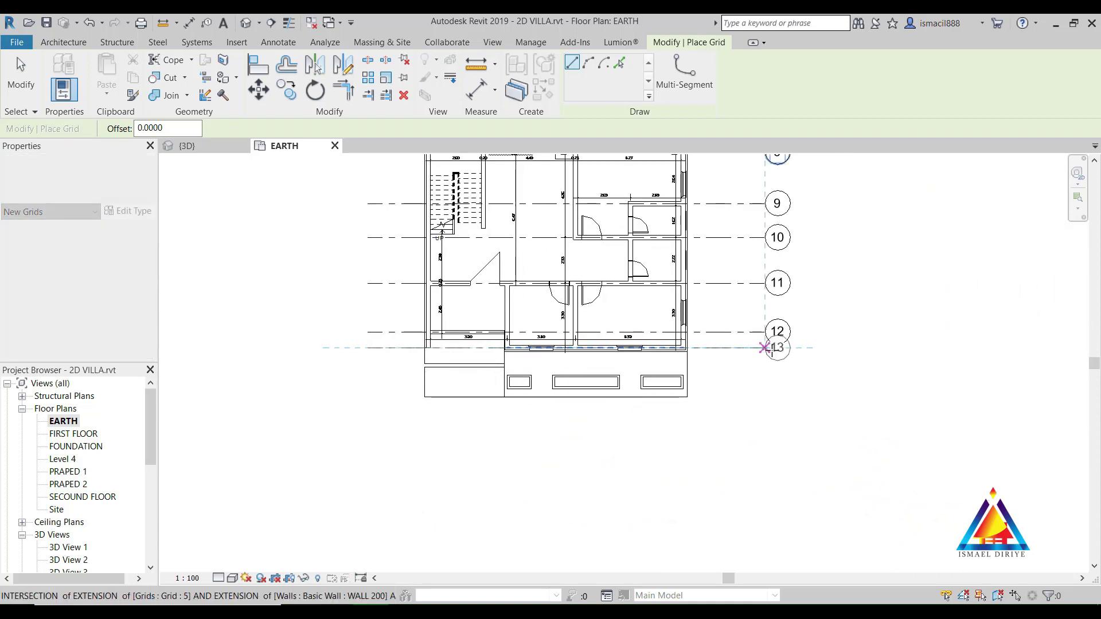
left_click(754, 348)
key("Escape")
key("Escape")
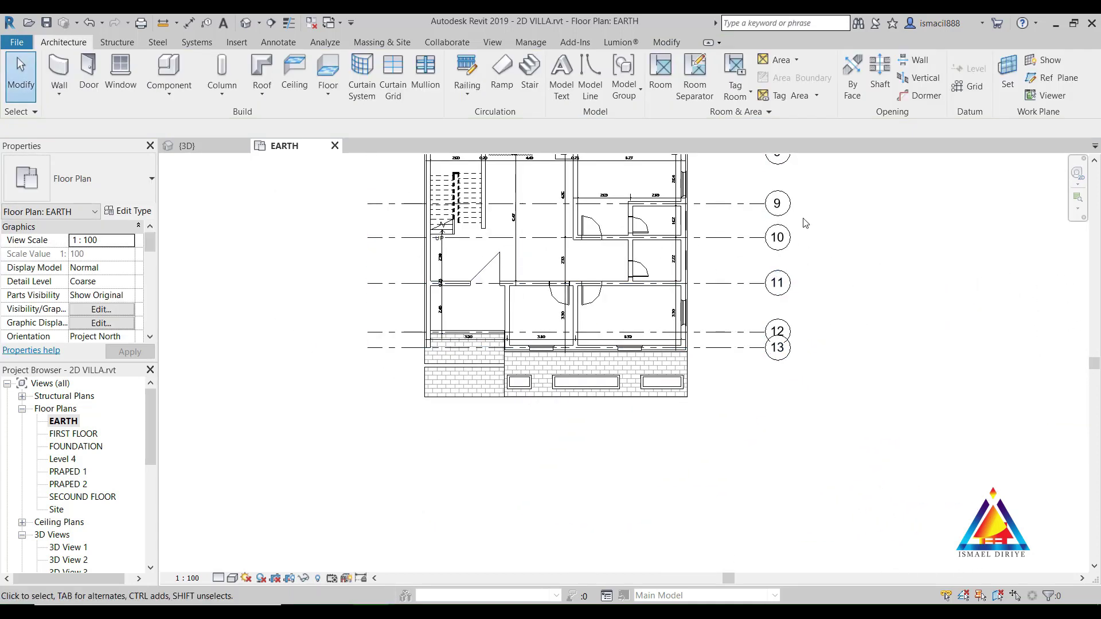
scroll(805, 223, "down", 2)
Rename the top three horizontal grids 1, 2 and 3.
scroll(785, 167, "up", 3)
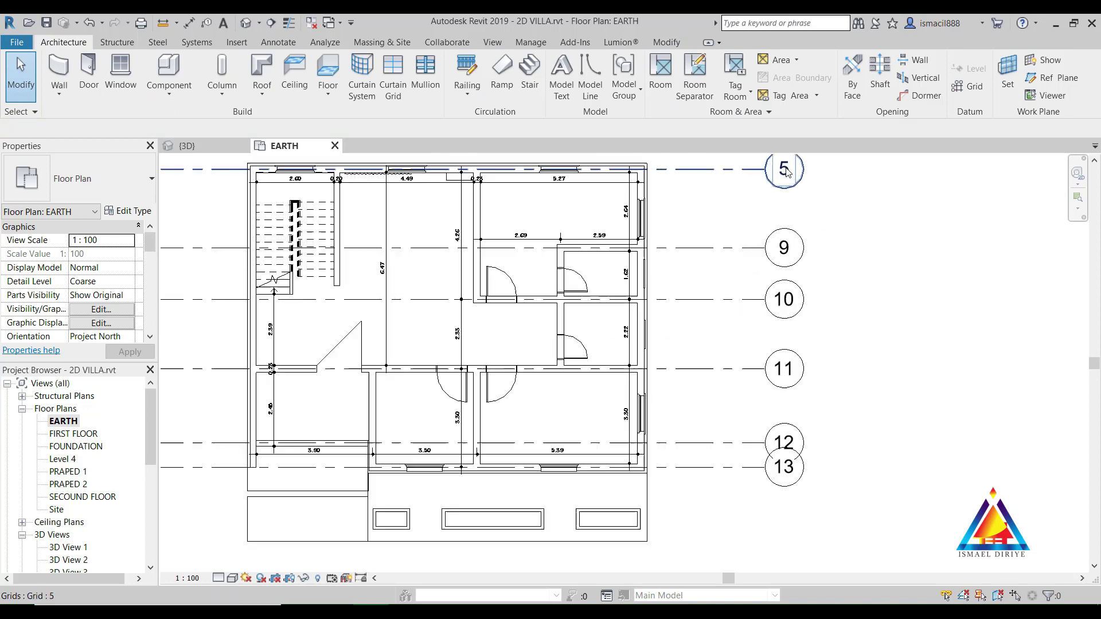
double_click(784, 168)
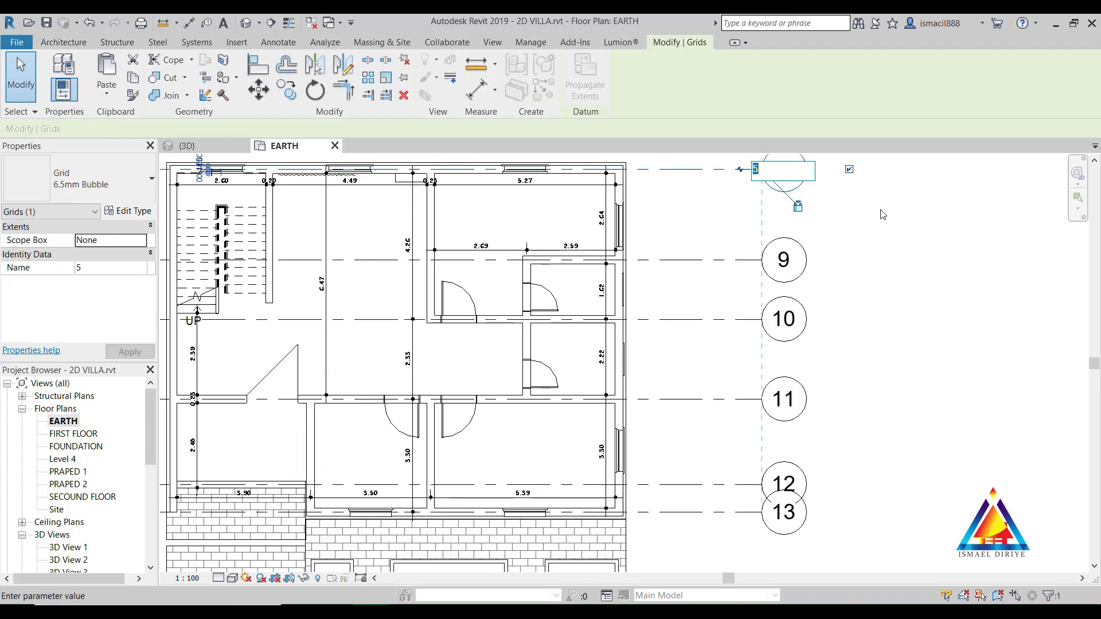
left_click(785, 262)
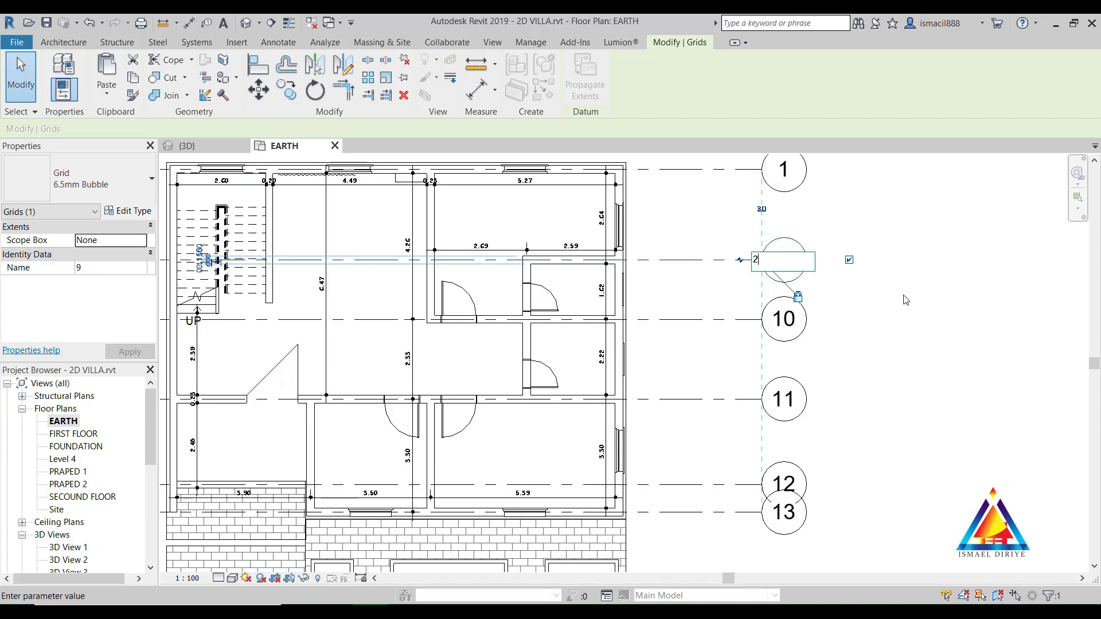
left_click(785, 319)
left_click(785, 320)
left_click(879, 336)
Rename the lower three horizontal grids 4, 5 and 6.
double_click(785, 400)
type("4")
left_click(882, 389)
double_click(784, 485)
type("5")
left_click(884, 390)
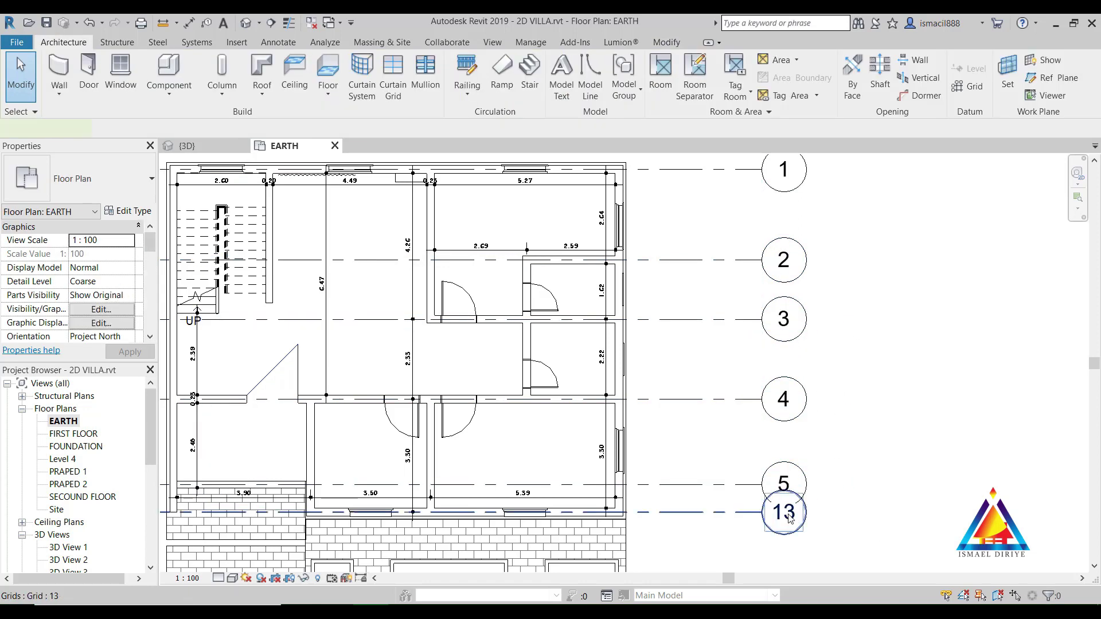
double_click(784, 512)
type("6")
left_click(936, 410)
scroll(936, 410, "down", 4)
scroll(594, 363, "up", 3)
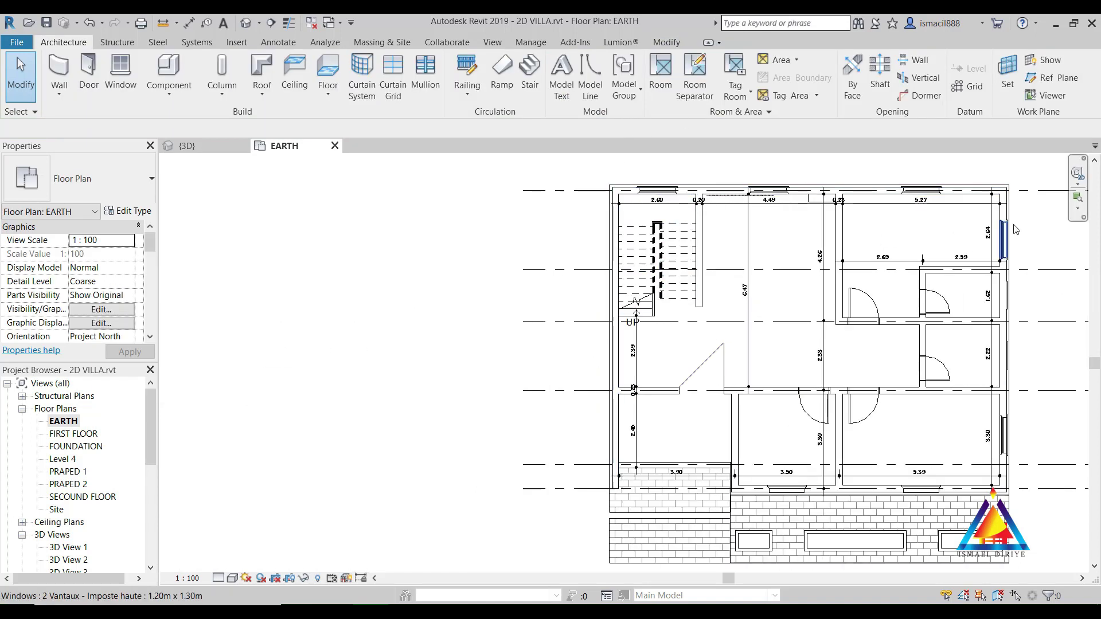
scroll(1015, 230, "down", 3)
left_click(860, 210)
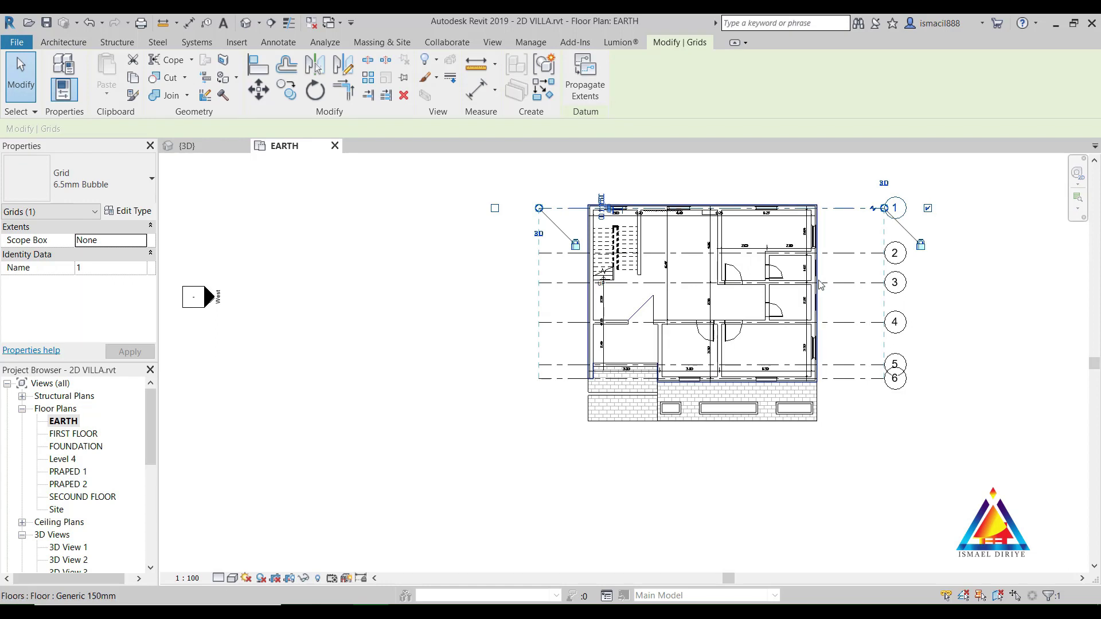
Draw the first vertical grid across the plan and rename it A.
key("g")
key("r")
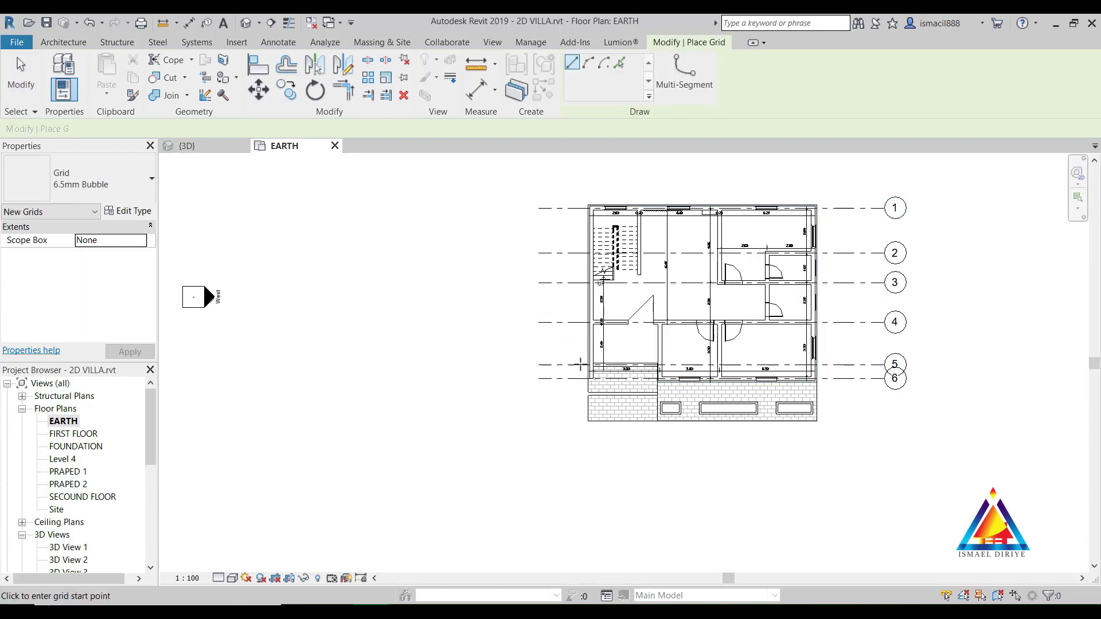
scroll(581, 365, "up", 3)
scroll(580, 365, "down", 2)
middle_click_drag(638, 301, 663, 329)
left_click(619, 168)
left_click(619, 485)
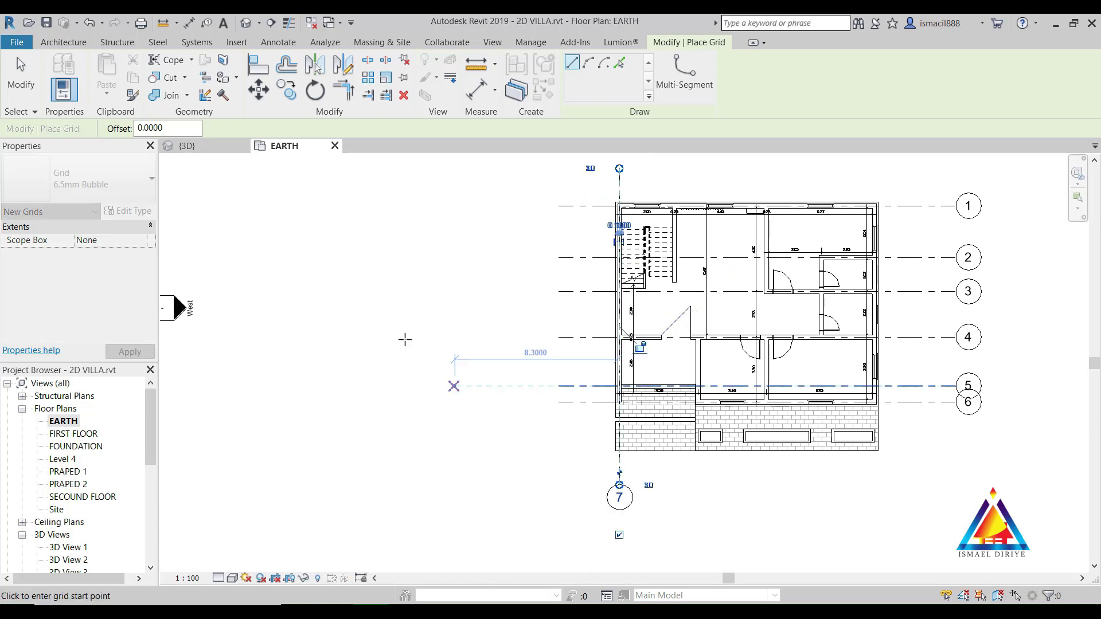
key("Escape")
key("Escape")
double_click(618, 498)
type("A")
left_click(711, 514)
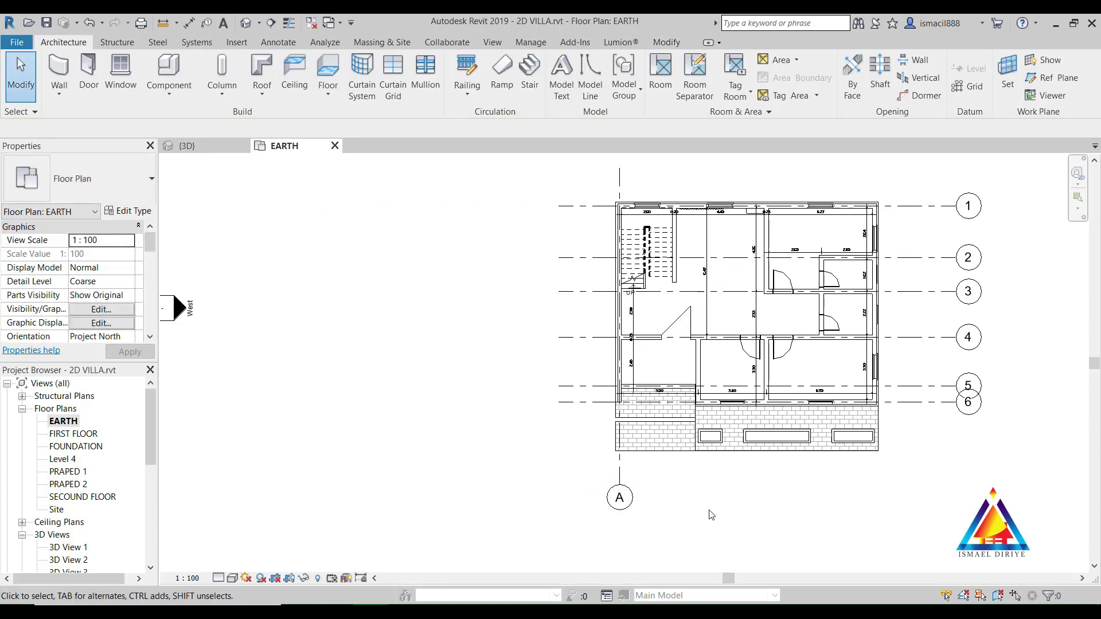
Draw vertical grids B, C, D, E and F at the walls, top to bottom.
left_click(619, 476)
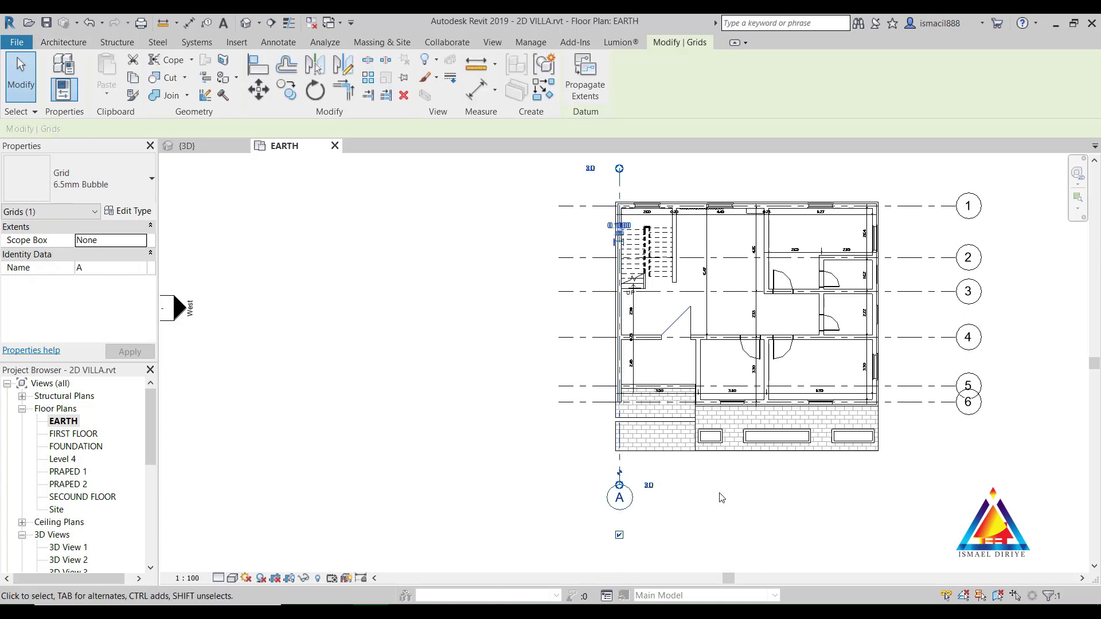
key("g")
key("r")
left_click(674, 331)
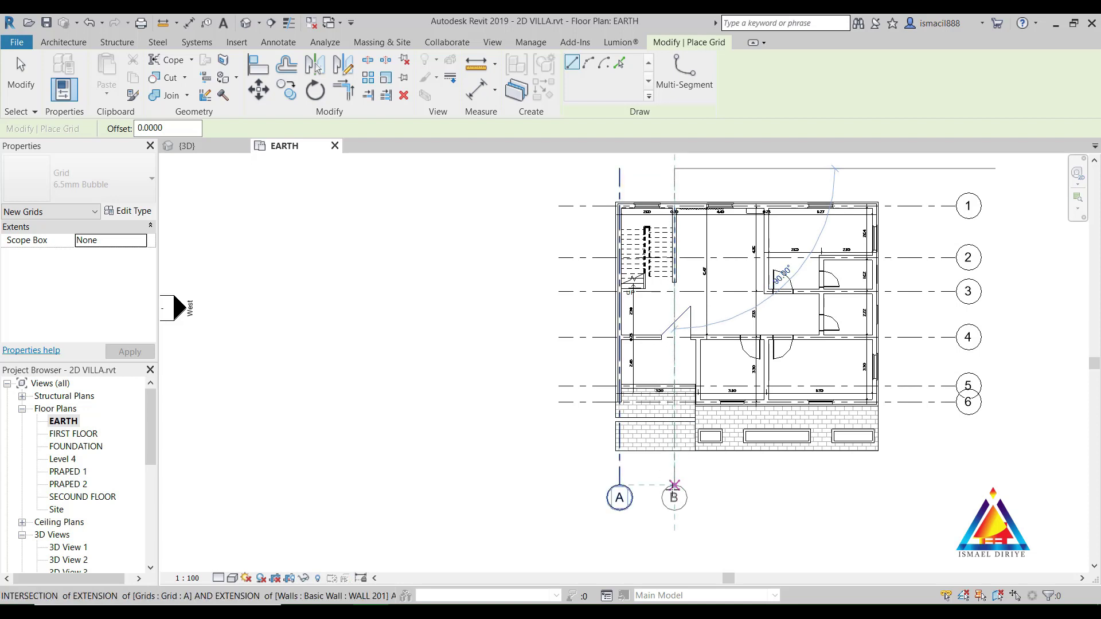
left_click(675, 484)
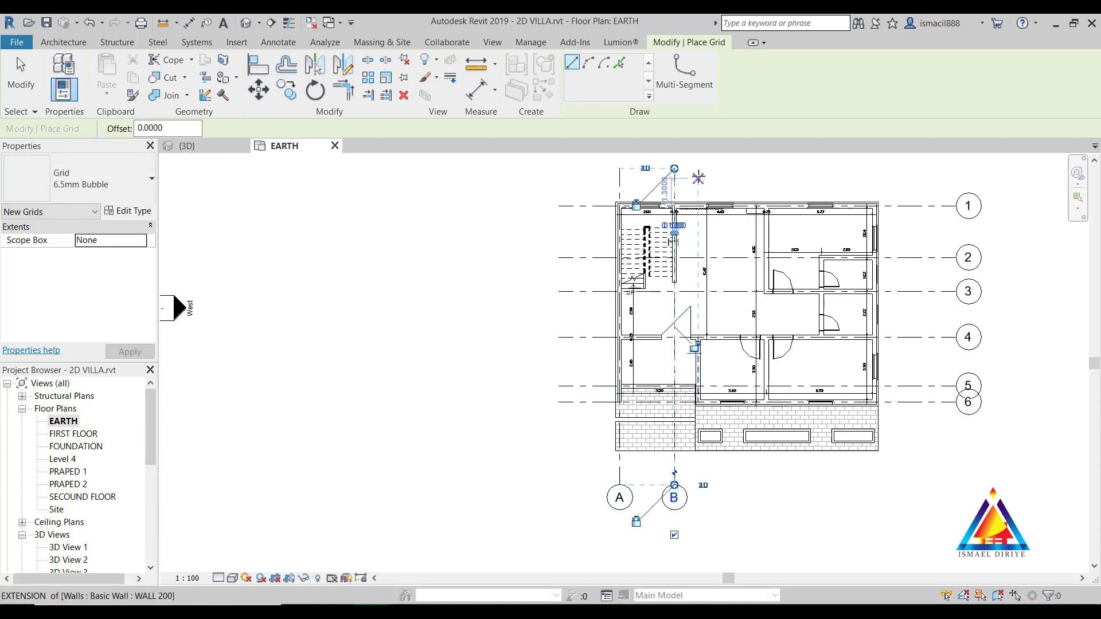
left_click(698, 172)
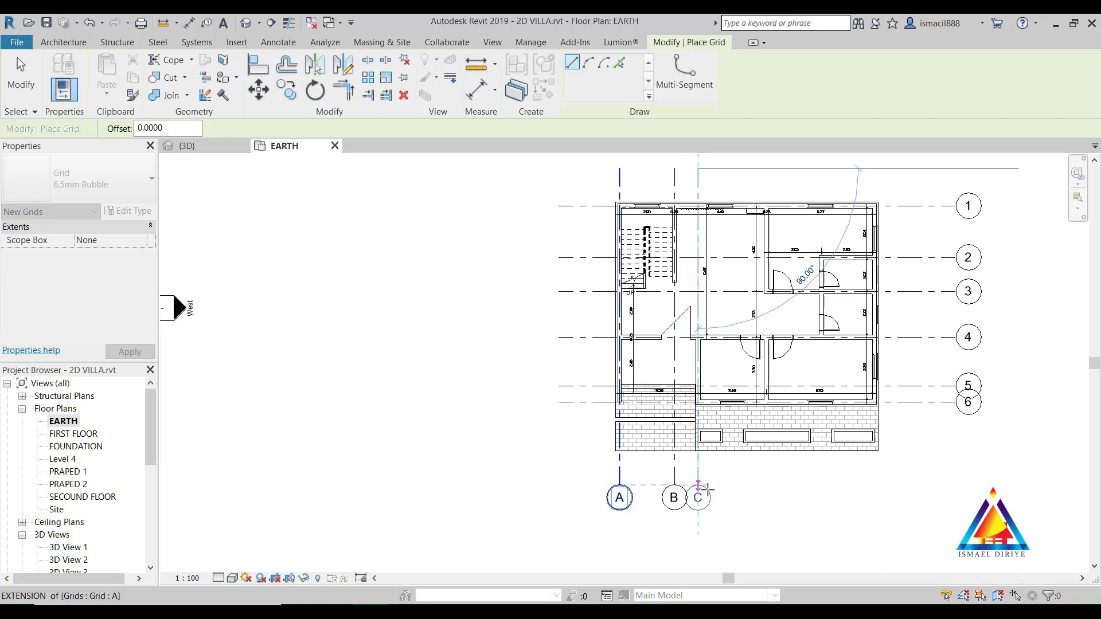
left_click(698, 484)
left_click(766, 168)
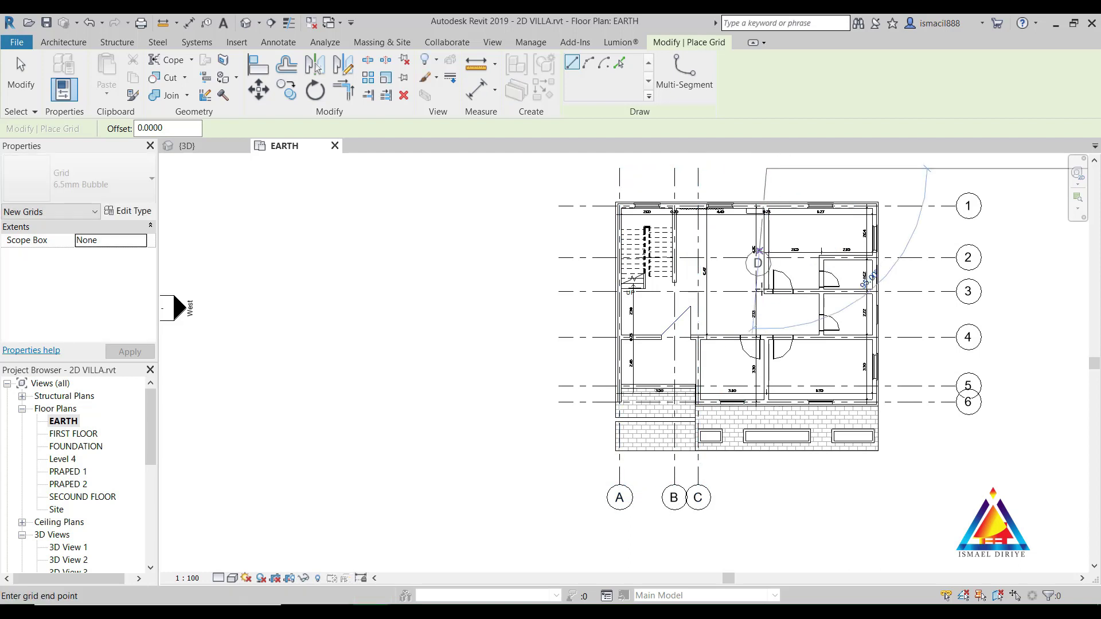
left_click(767, 494)
left_click(822, 169)
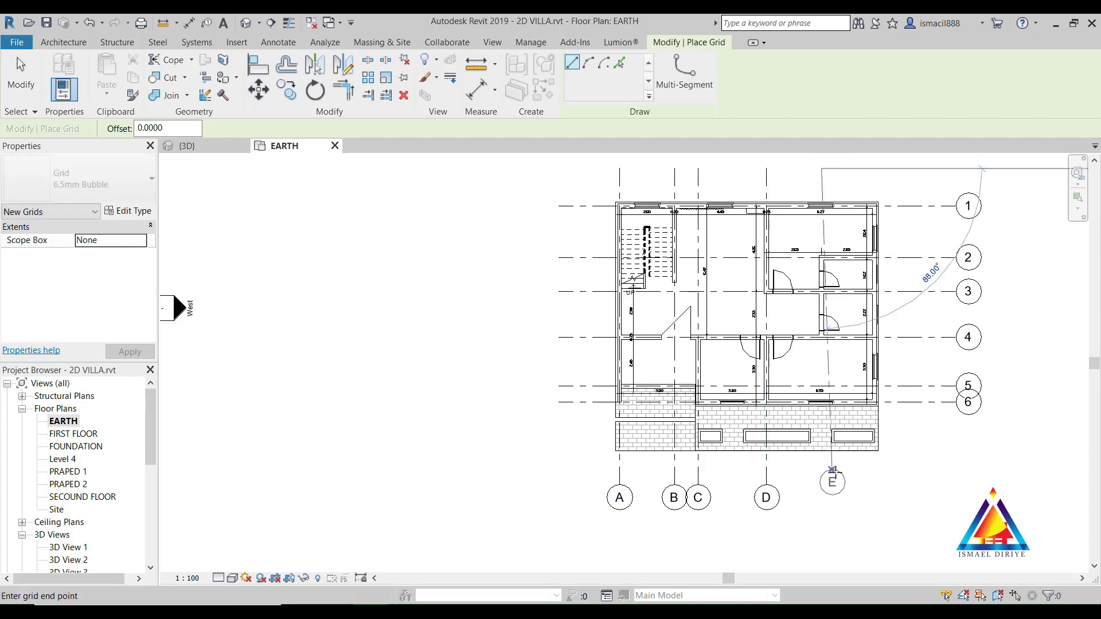
left_click(822, 485)
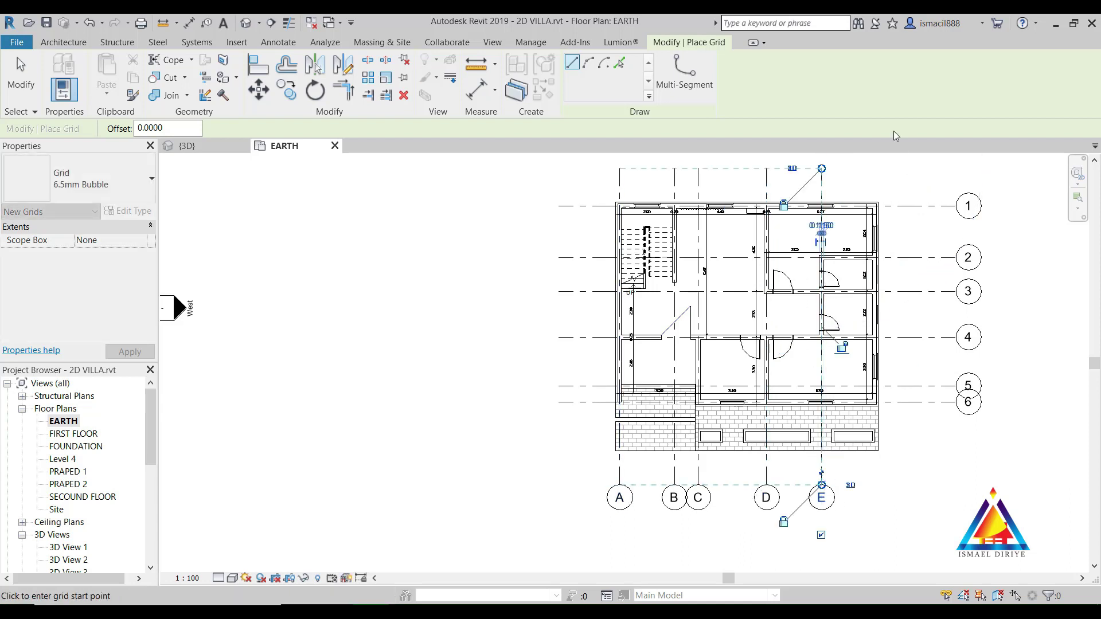
left_click(874, 168)
left_click(874, 484)
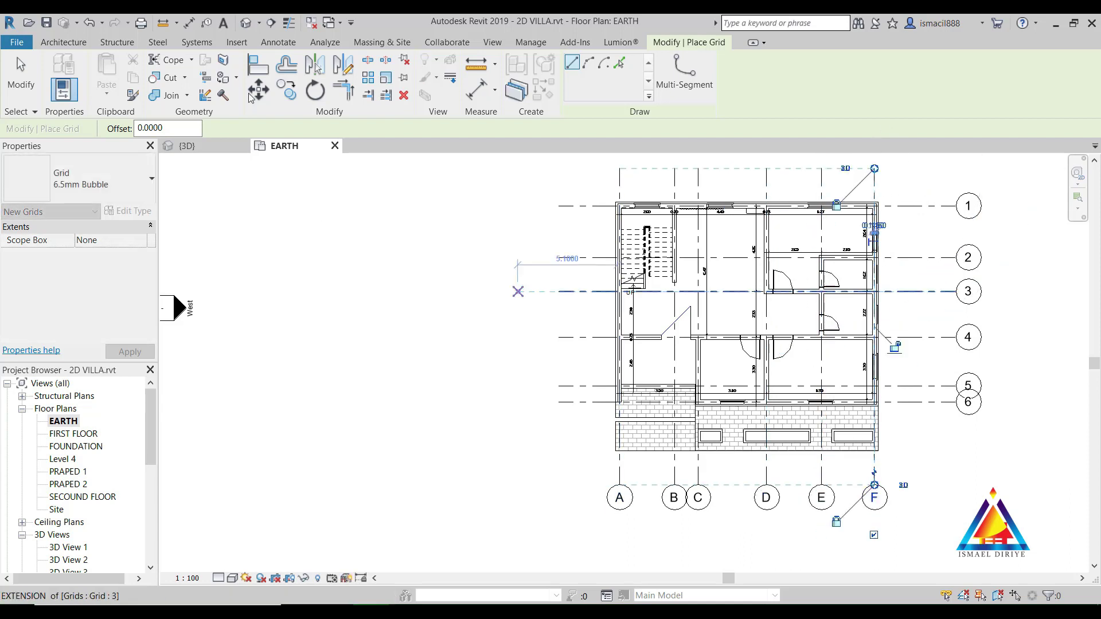
key("Escape")
key("Escape")
Zoom and pan to centre the plan with its vertical grids.
scroll(1040, 244, "down", 2)
scroll(1008, 301, "down", 1)
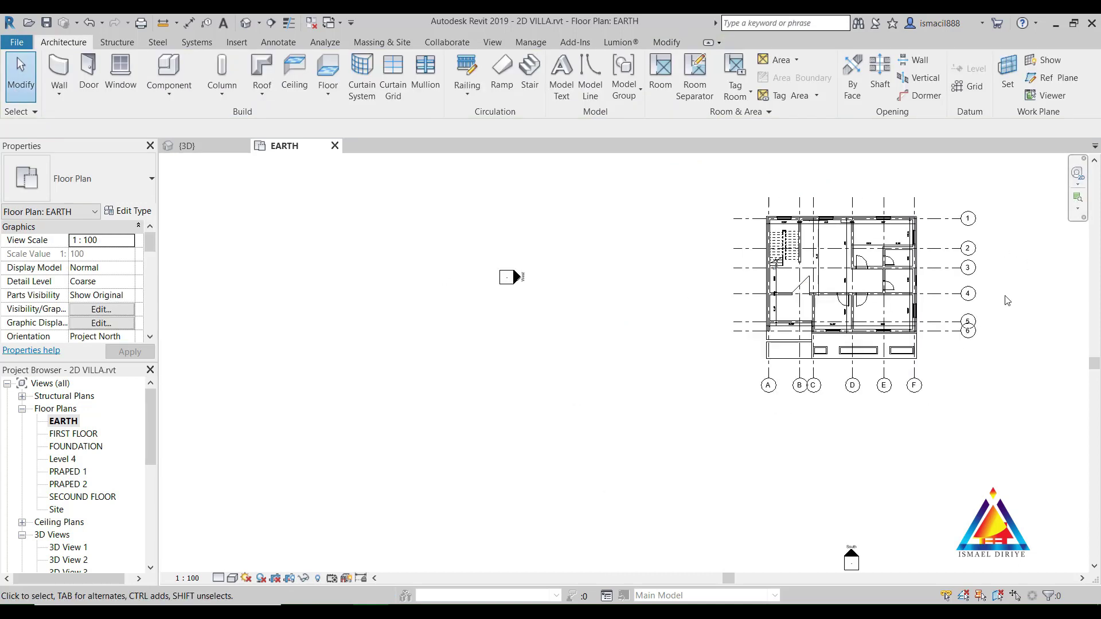
scroll(1008, 300, "up", 3)
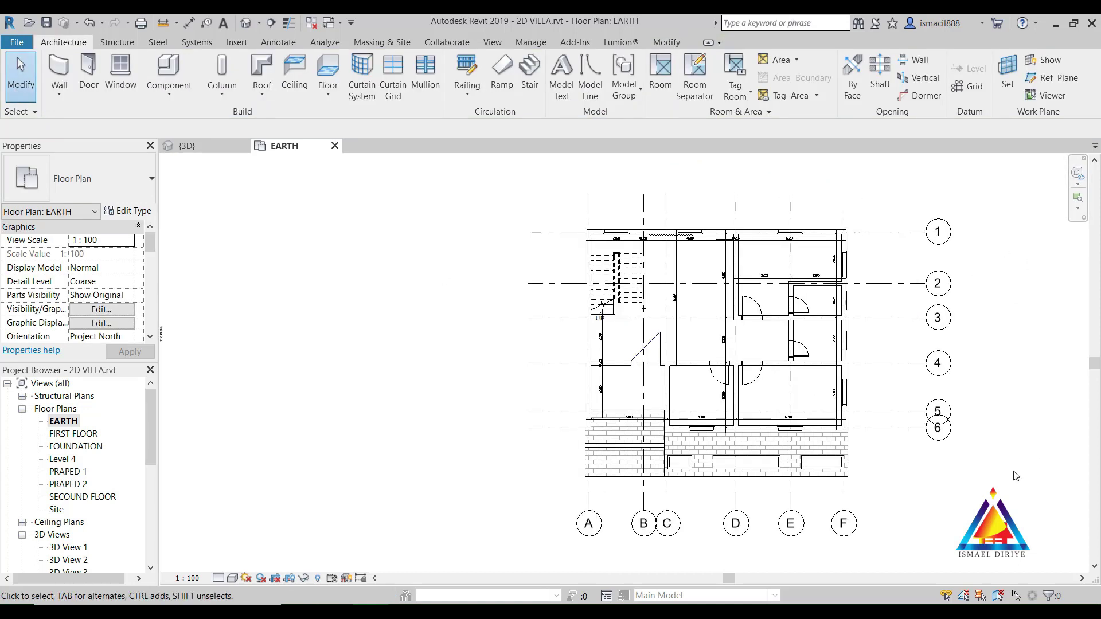
scroll(979, 394, "up", 3)
scroll(987, 298, "down", 3)
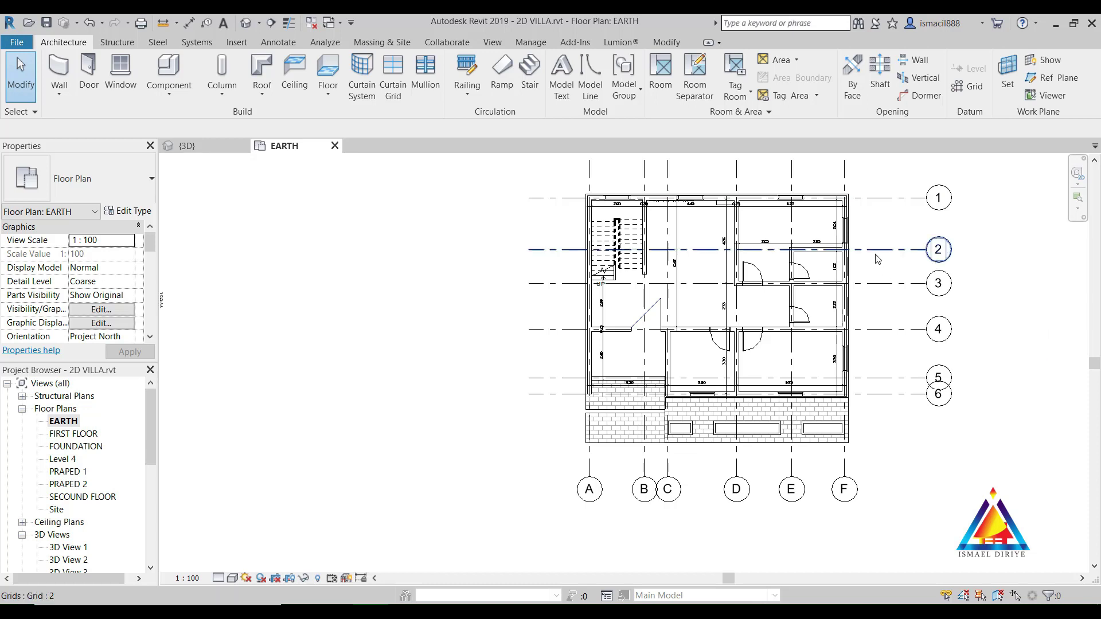
scroll(880, 234, "down", 2)
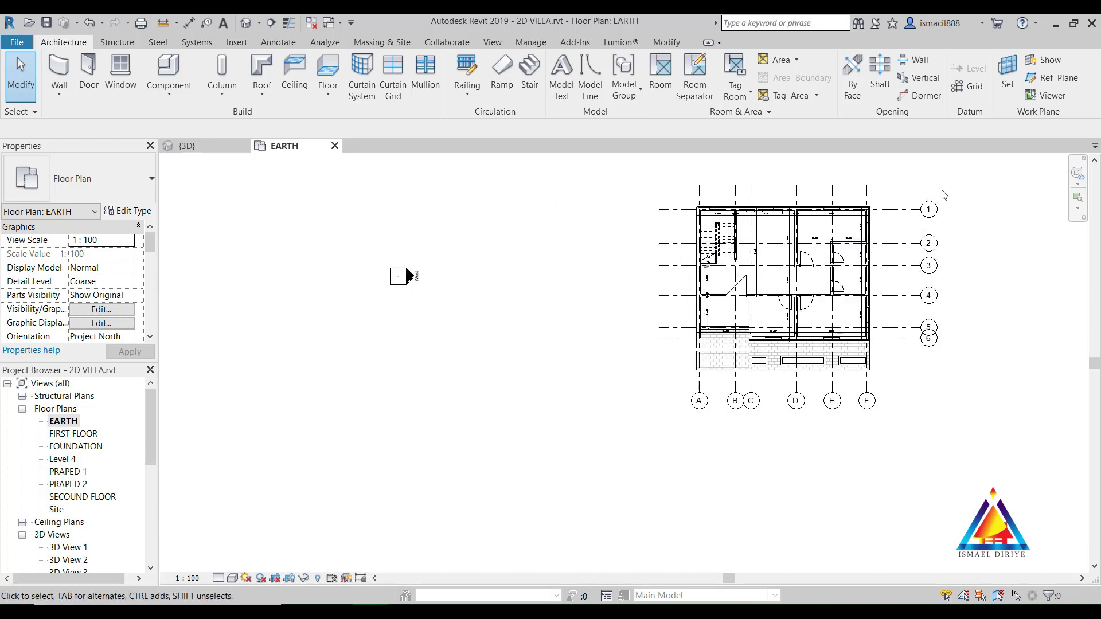
scroll(985, 297, "up", 1)
middle_click_drag(983, 294, 949, 348)
scroll(781, 237, "up", 2)
Enable Plan View Symbols End 2 in grid E's 6.5mm Bubble type properties.
left_click(779, 235)
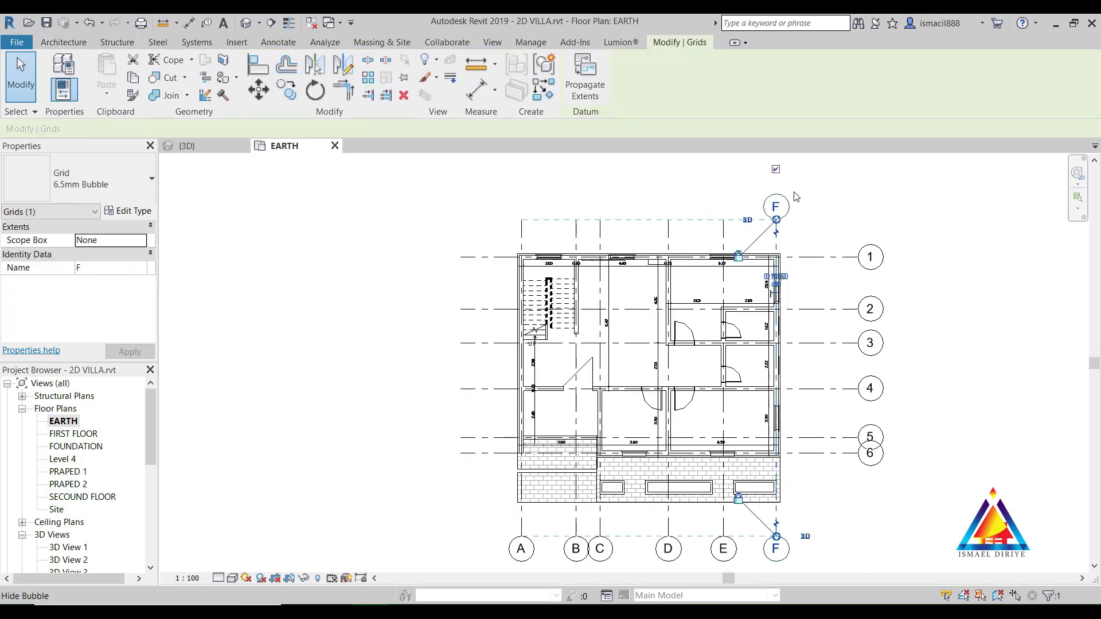
left_click(920, 277)
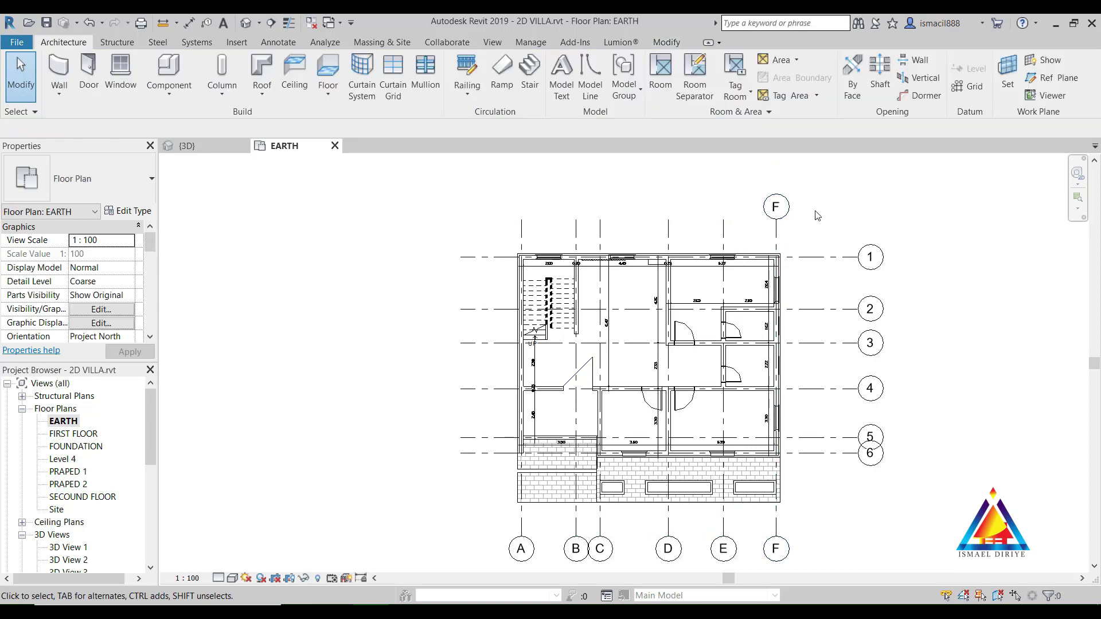
left_click(728, 229)
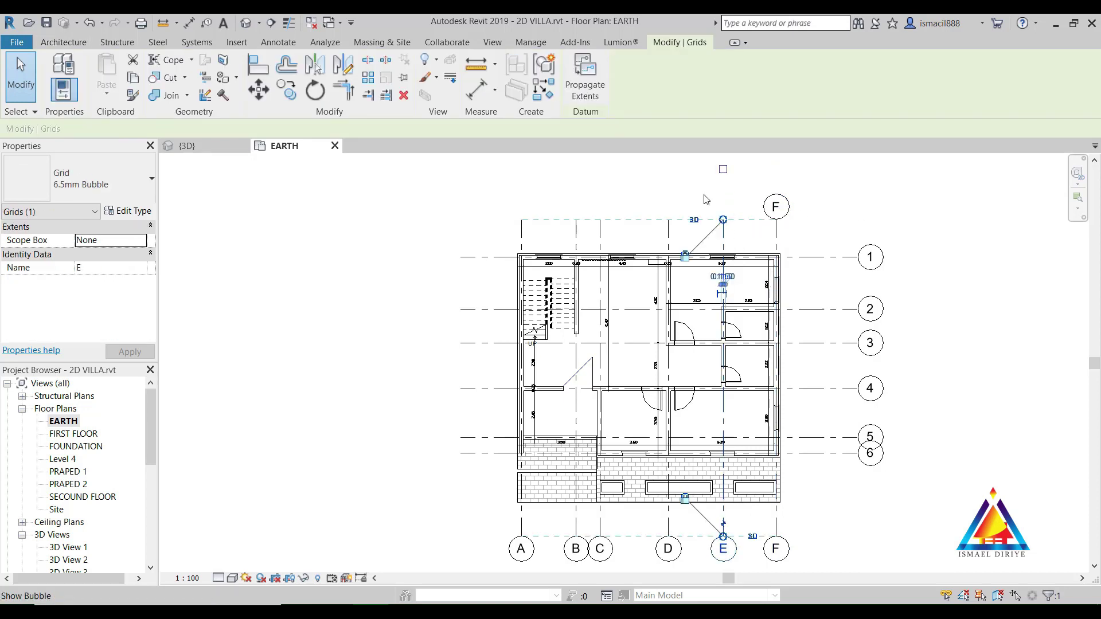
left_click(665, 173)
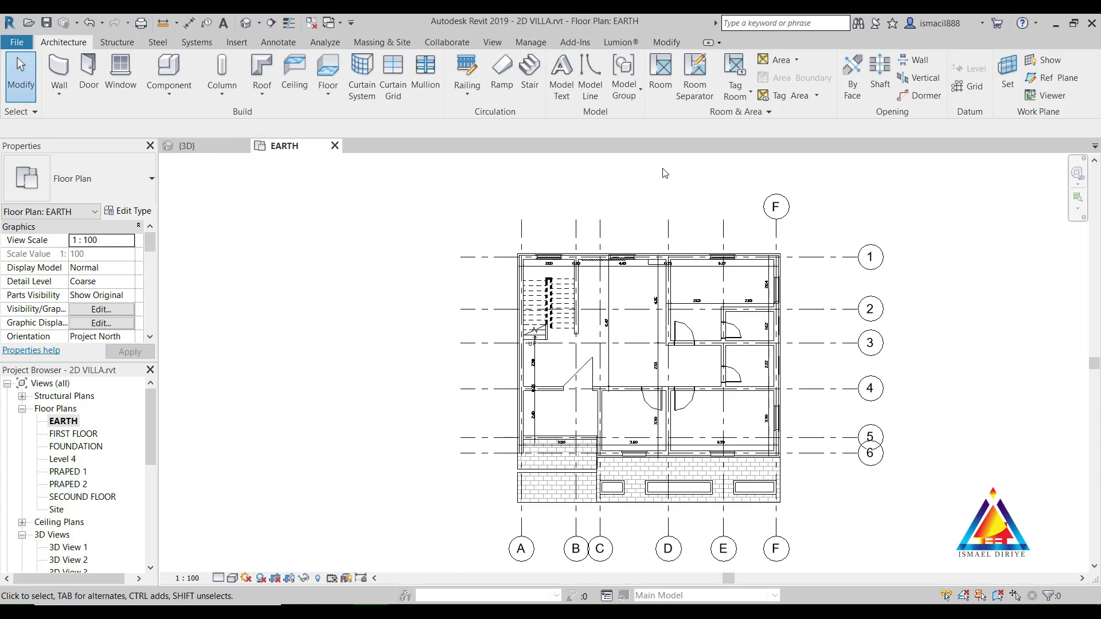
left_click(730, 234)
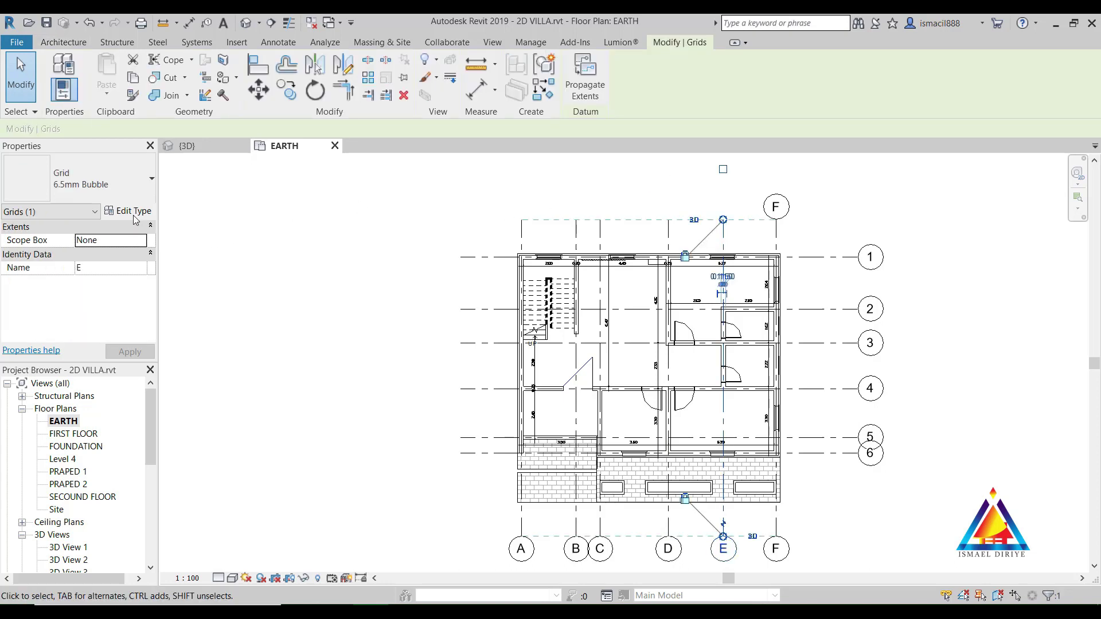
left_click(123, 212)
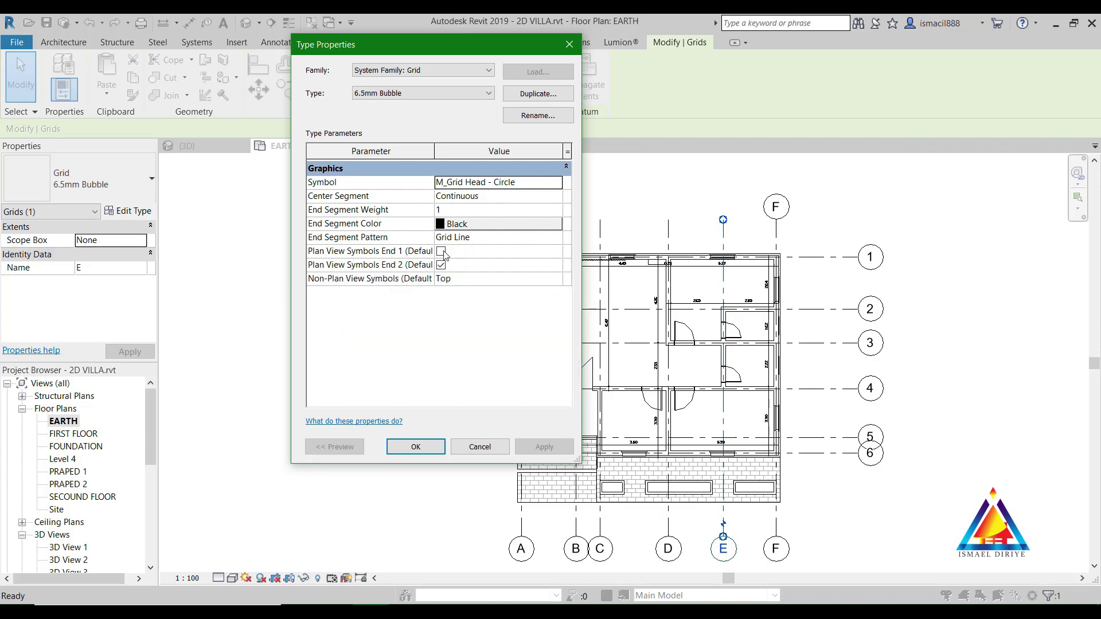
left_click(544, 447)
left_click(415, 447)
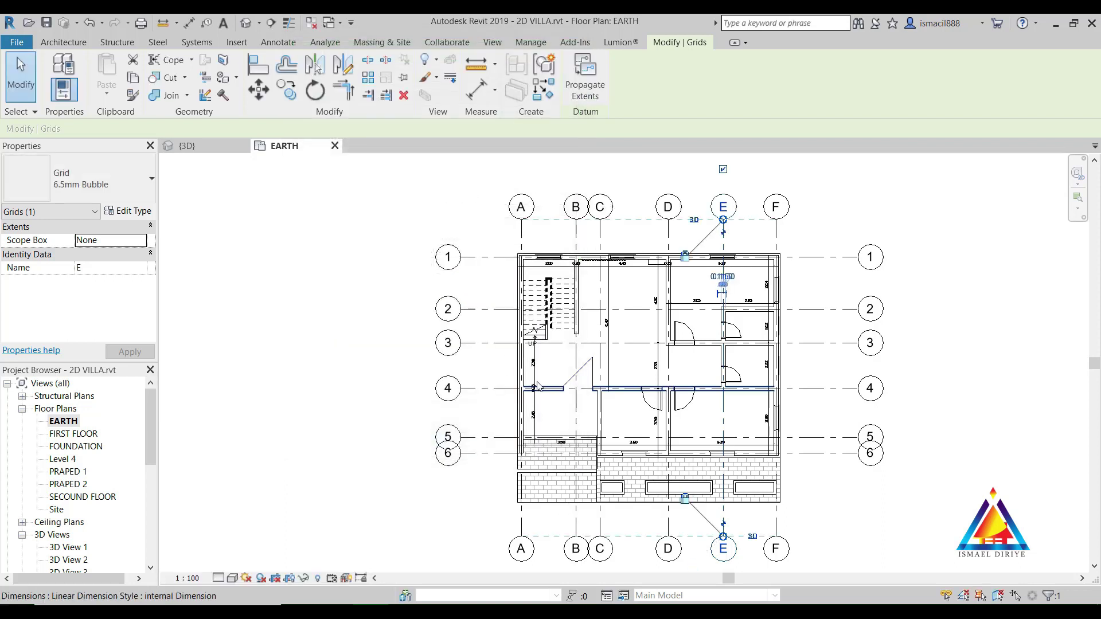
In the grid type properties, turn off End 1 symbols, keep End 2 on, and apply.
left_click(601, 244)
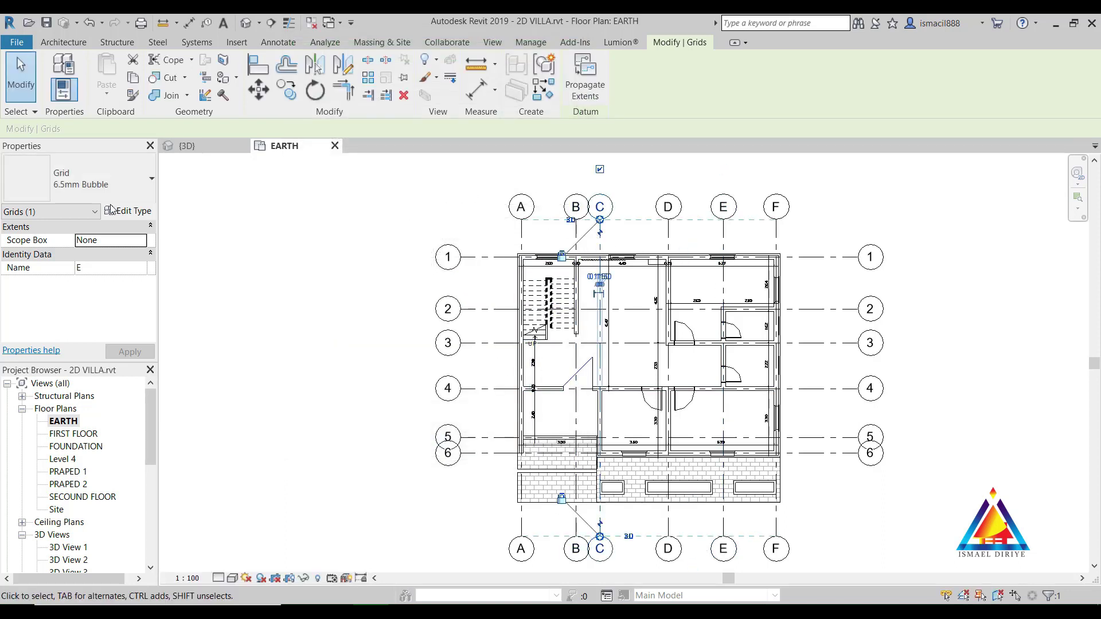
left_click(137, 212)
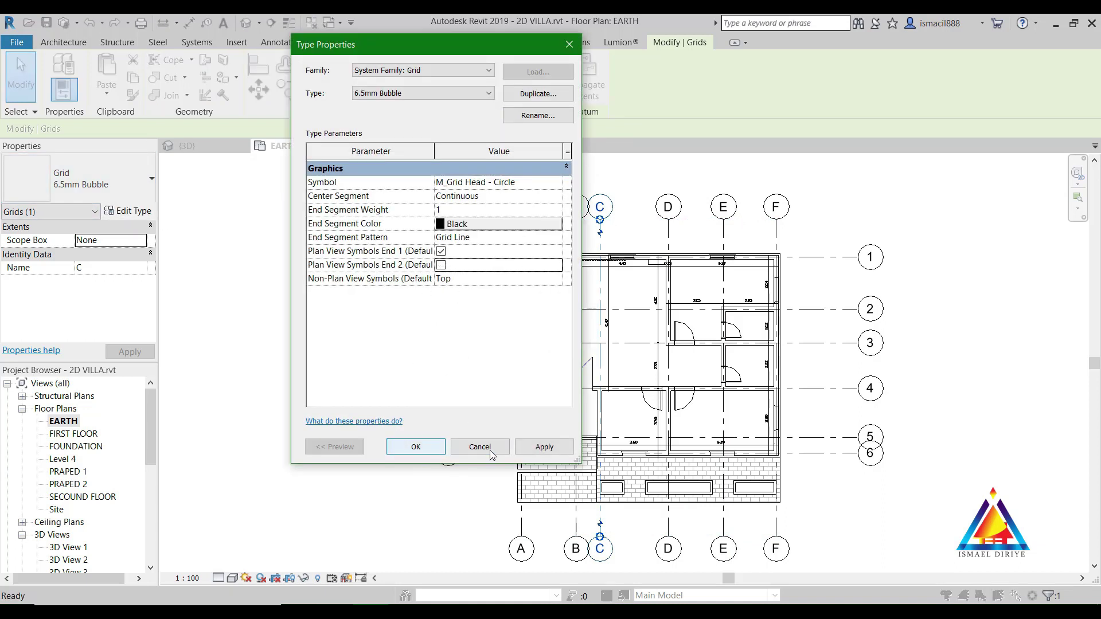
left_click(544, 447)
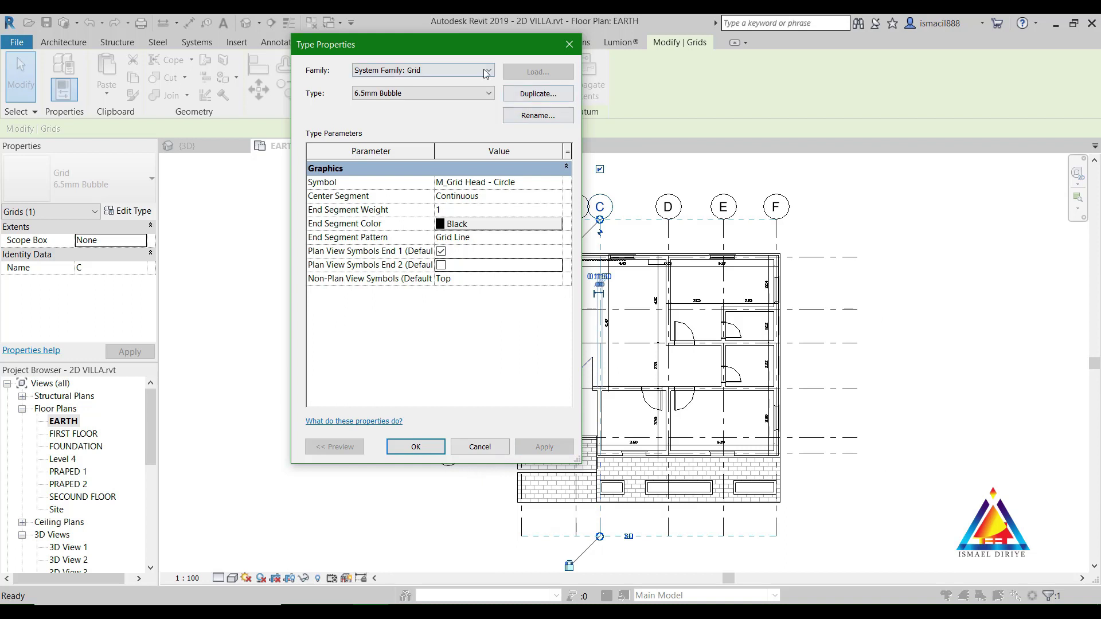
left_click_drag(480, 45, 314, 66)
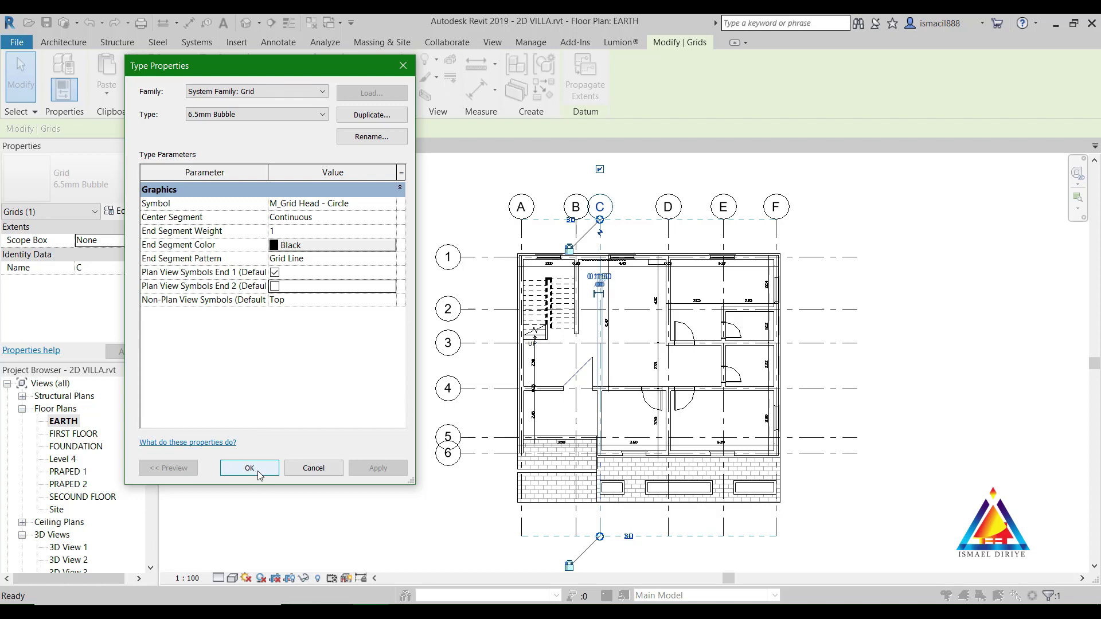
left_click(275, 286)
left_click(275, 272)
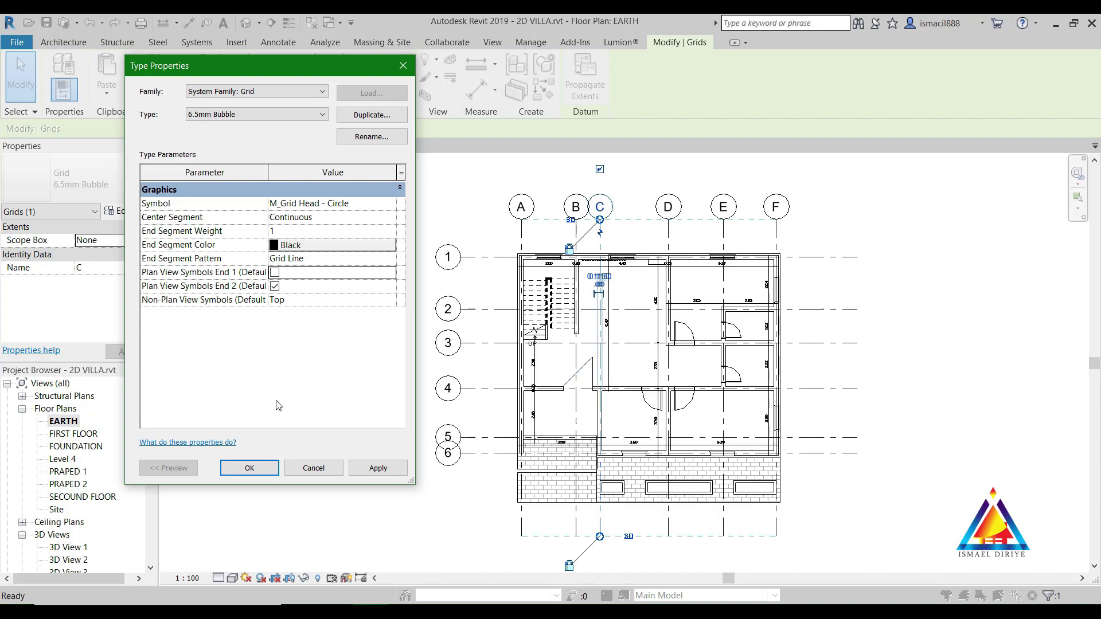
left_click(378, 468)
left_click(249, 468)
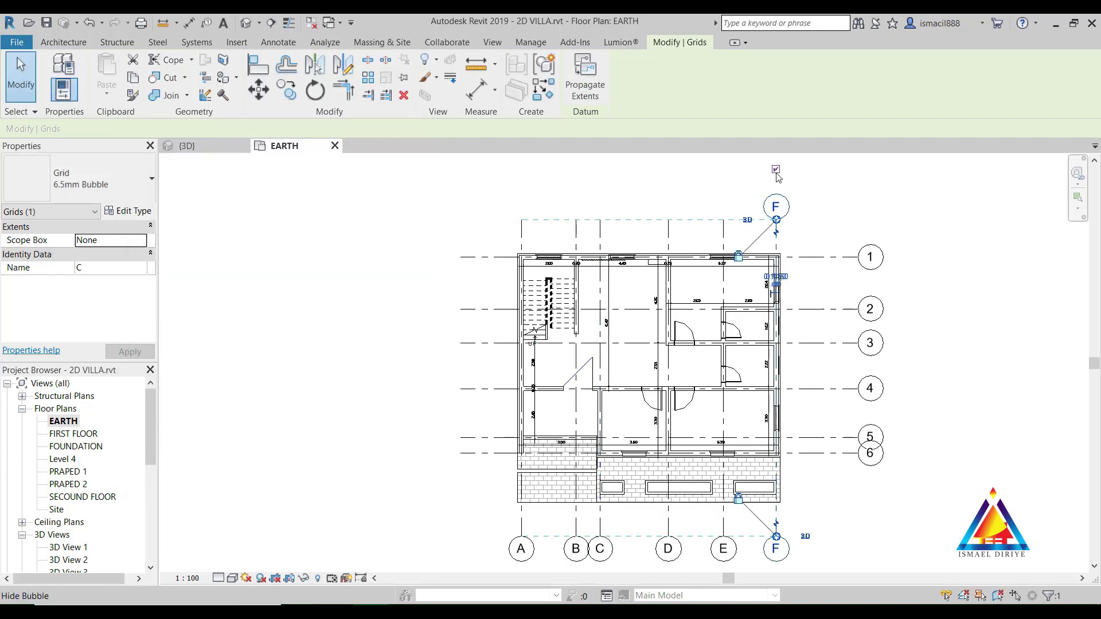
In the South elevation, drag grid D's lower end up into the facade.
left_click(897, 360)
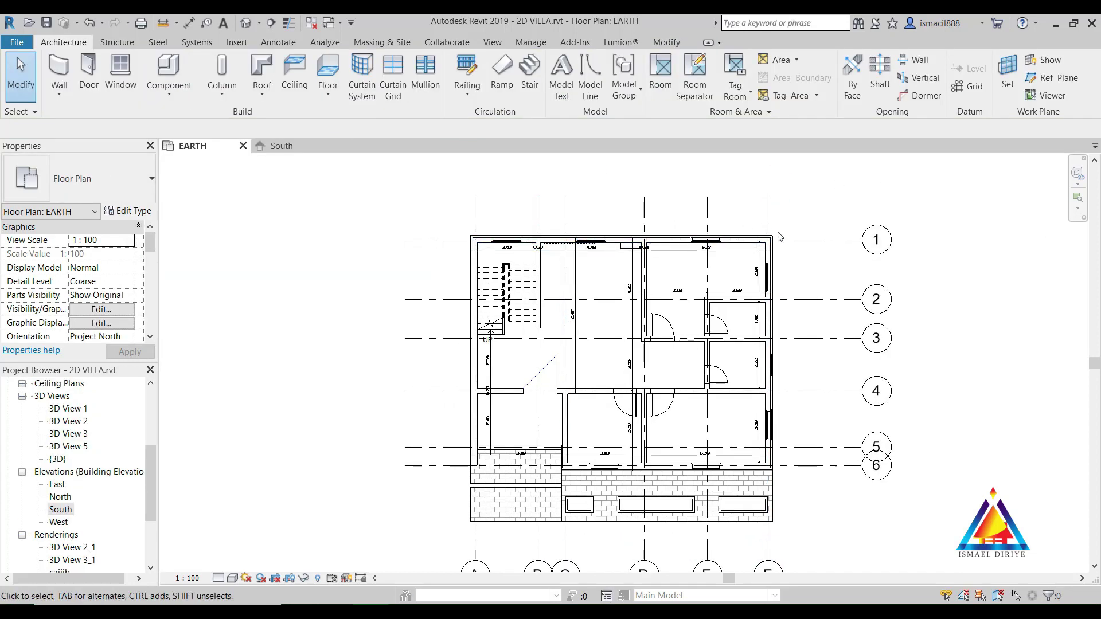
left_click(645, 218)
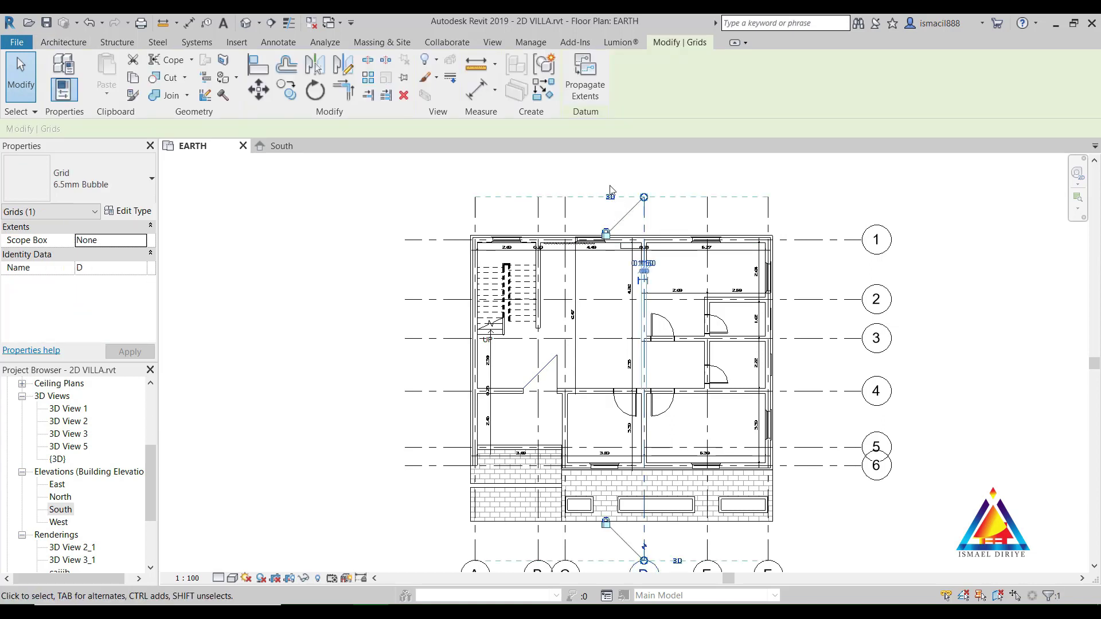
left_click(540, 167)
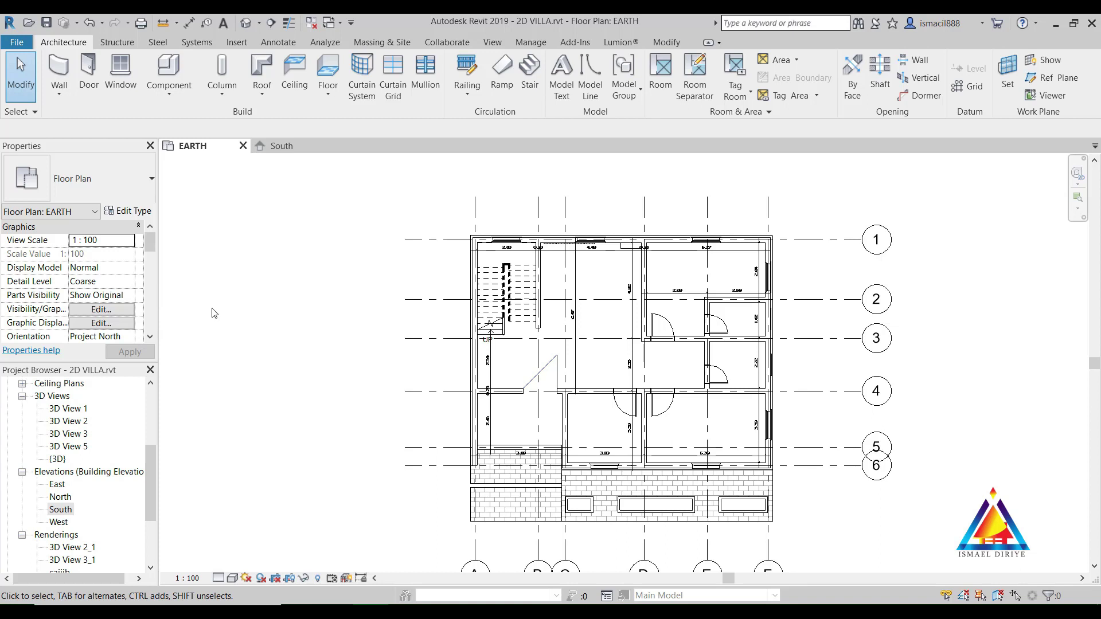
left_click(275, 146)
left_click(564, 497)
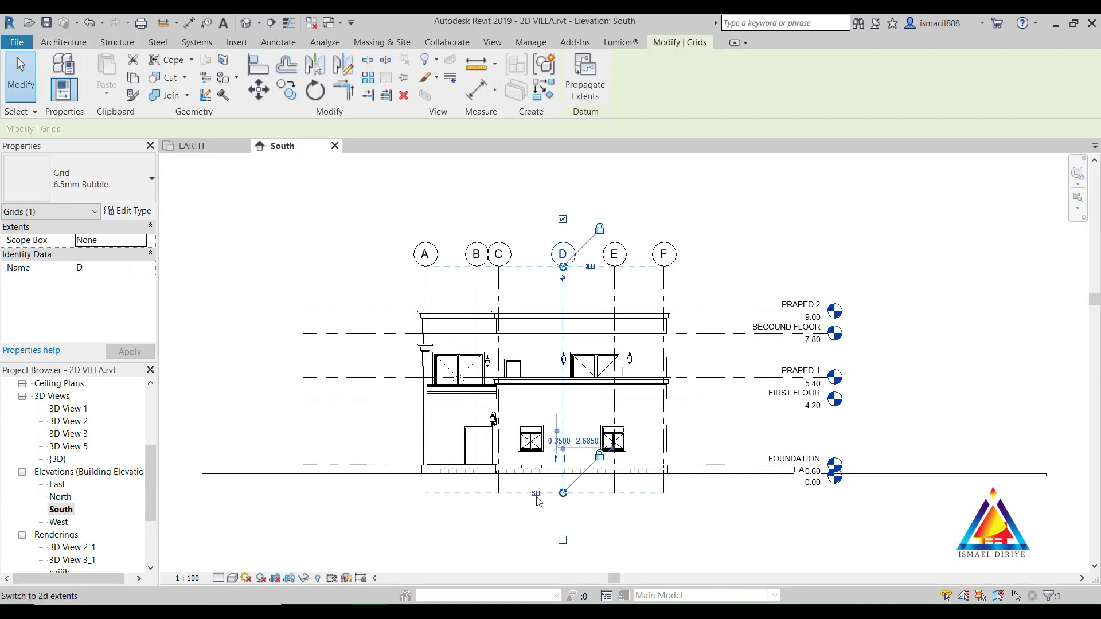
left_click_drag(564, 497, 563, 400)
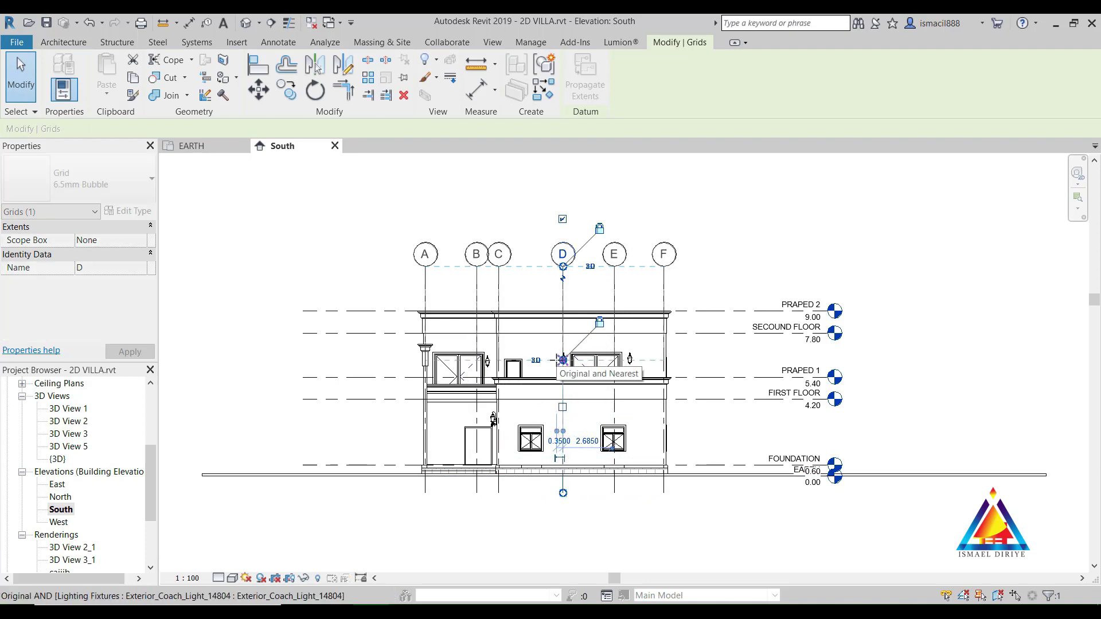
left_click(724, 219)
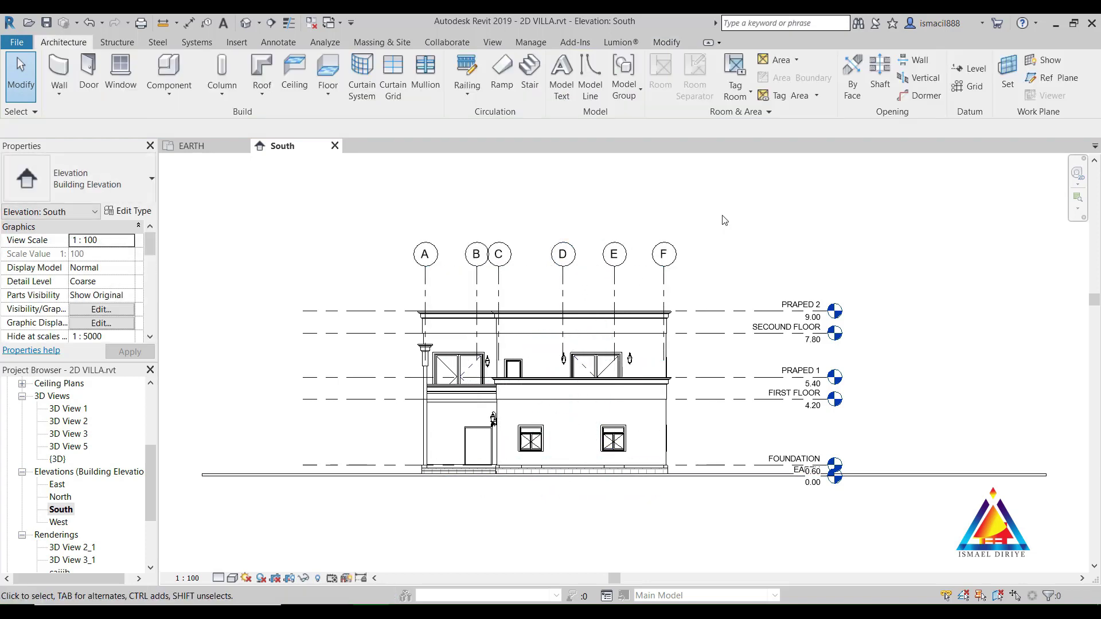
In the EARTH plan, make grid D's top extent 2D-only.
left_click(193, 147)
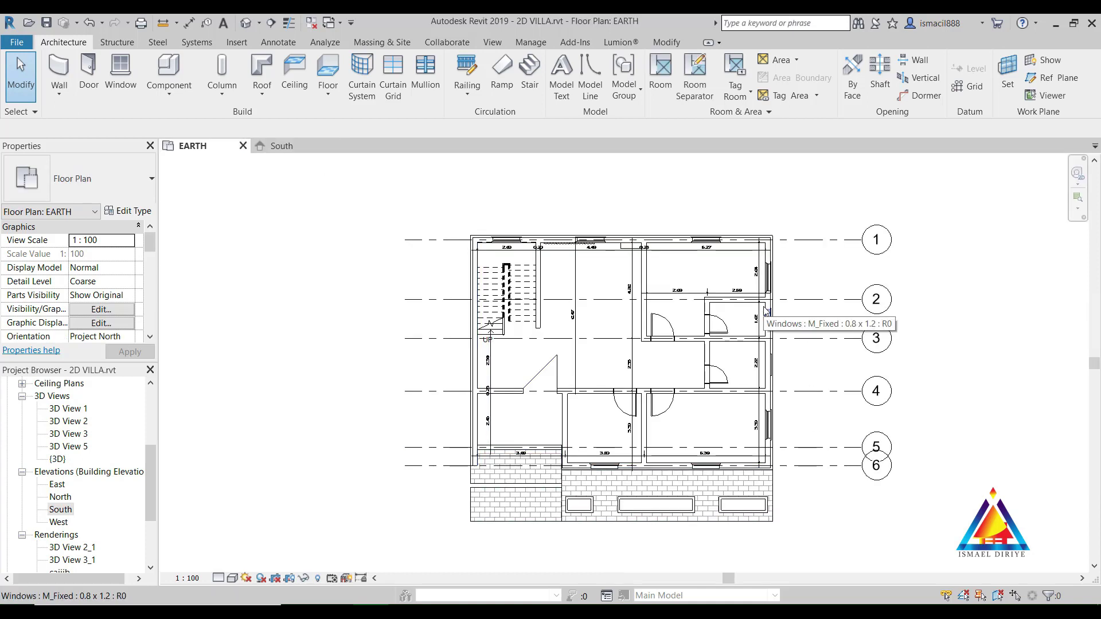
left_click(289, 153)
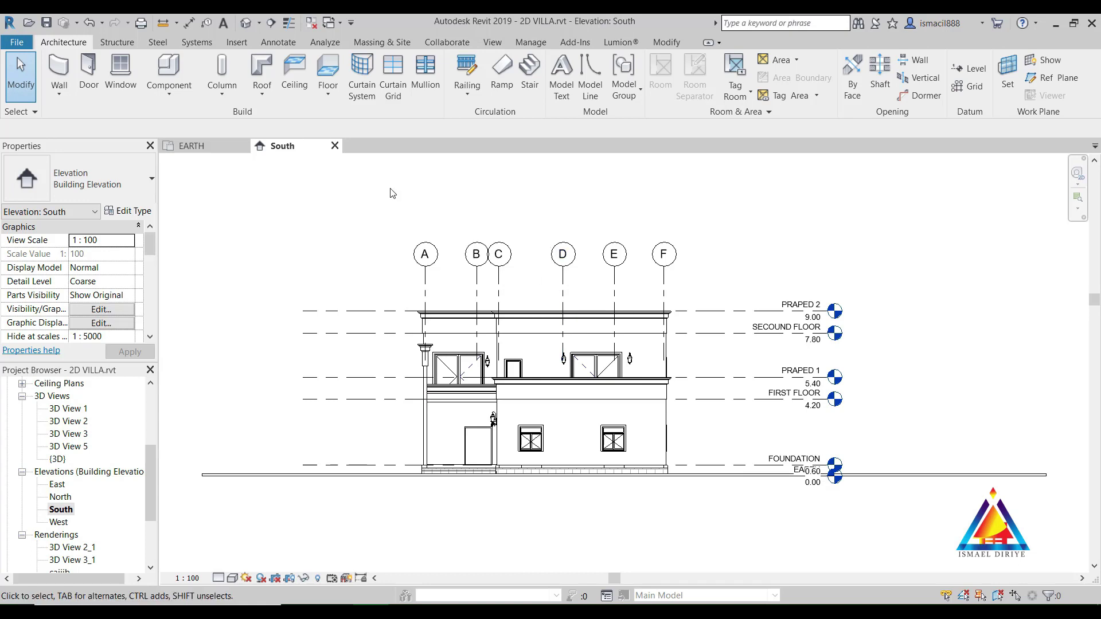
left_click(563, 295)
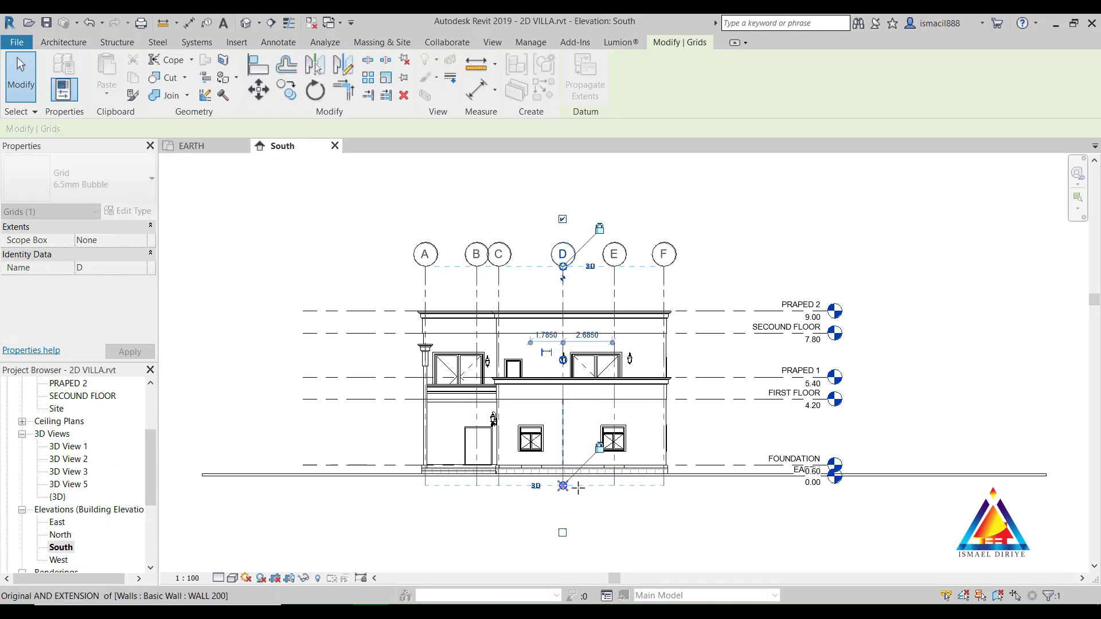
left_click(522, 524)
left_click(214, 146)
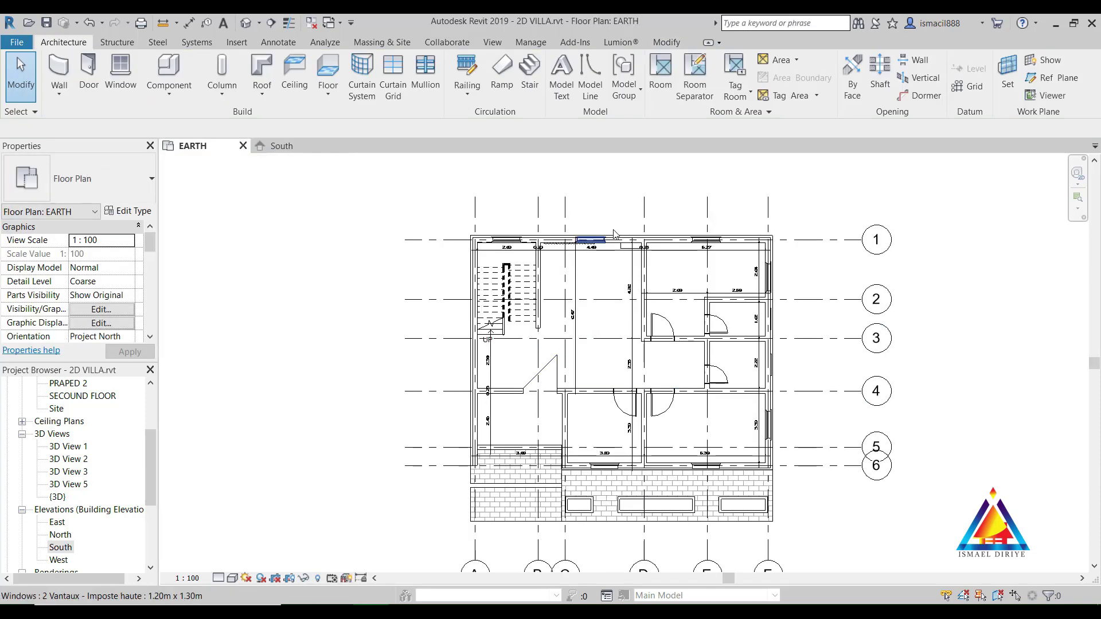
left_click(645, 215)
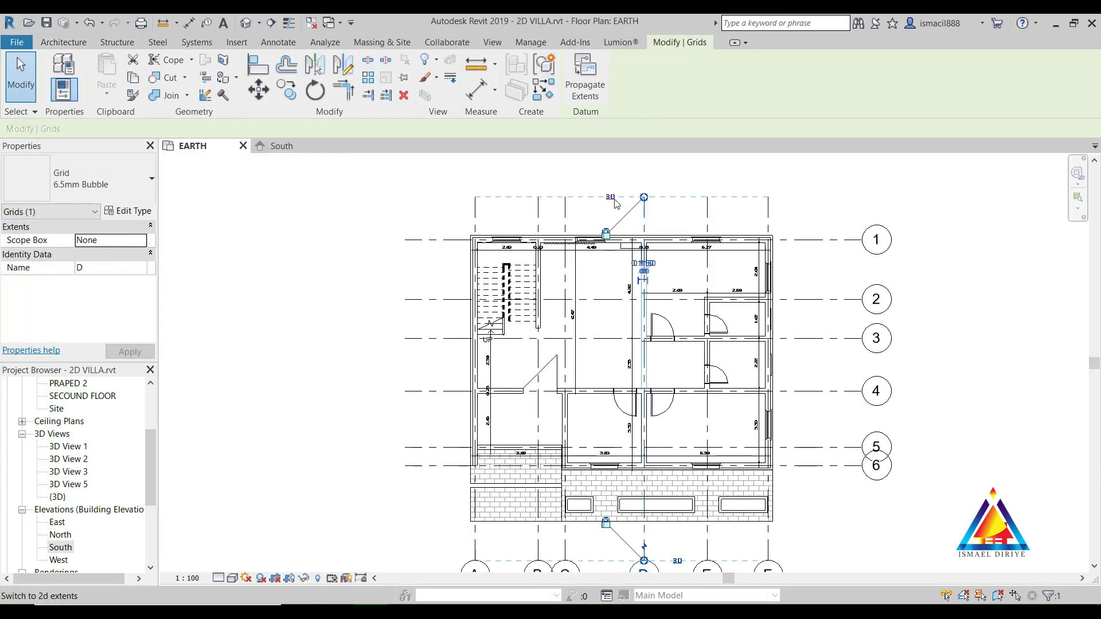
left_click(614, 200)
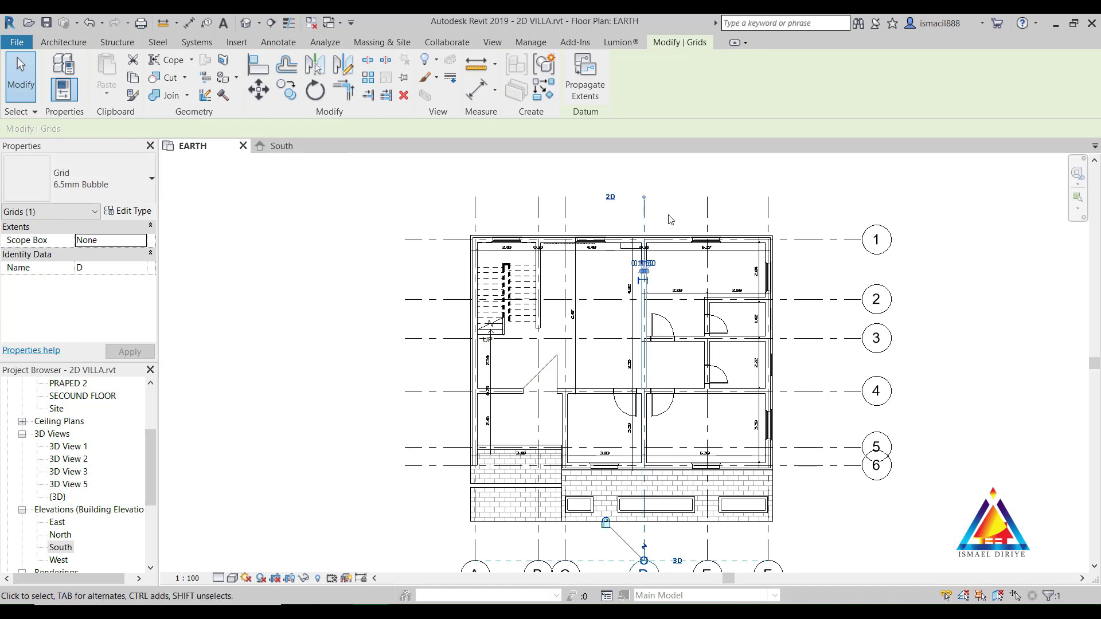
Select grids F, C, B and A in turn in the EARTH plan to review them.
left_click(707, 215)
left_click(769, 218)
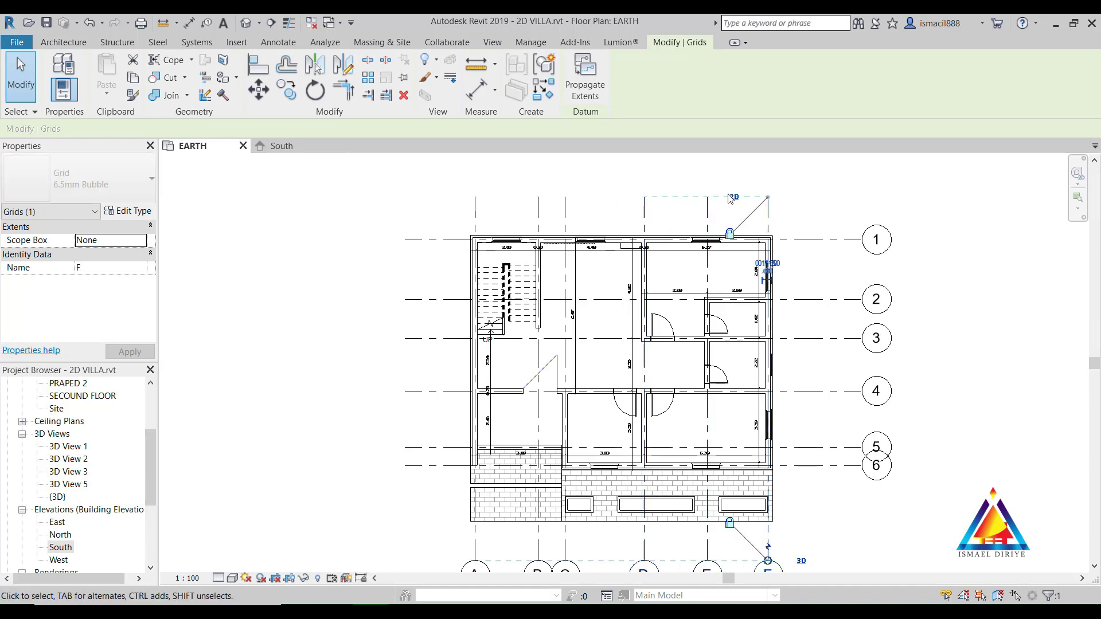
left_click(565, 210)
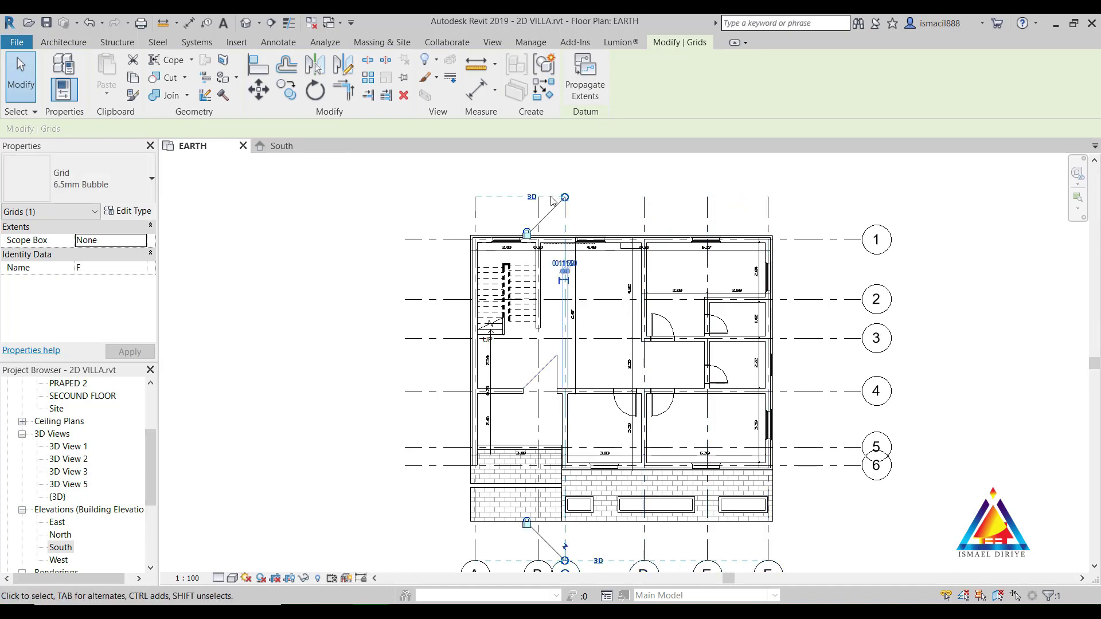
left_click(538, 213)
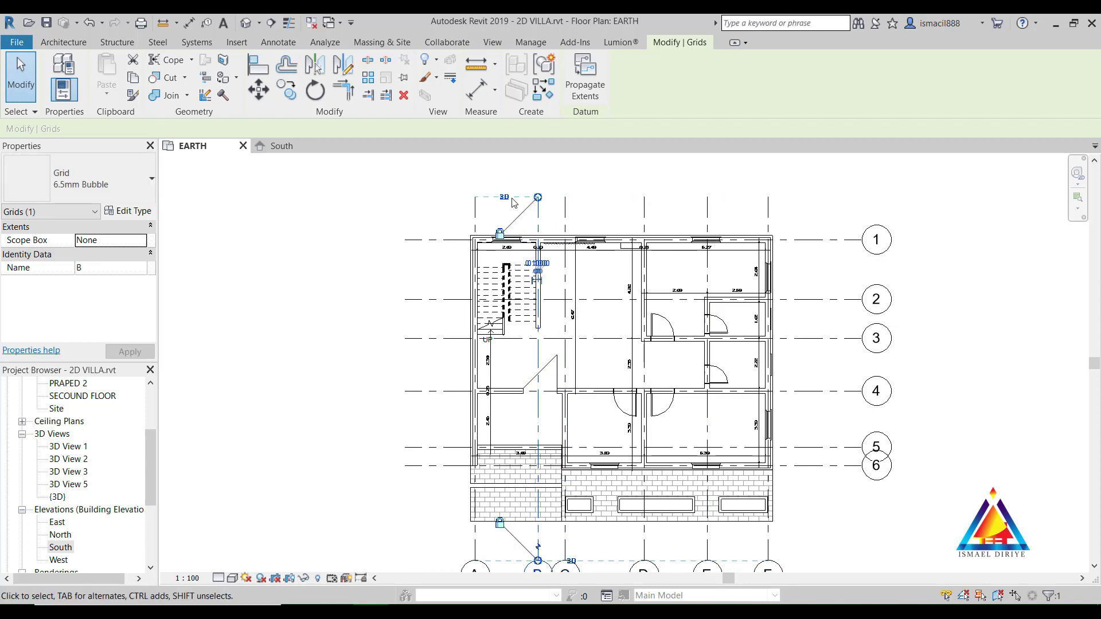
left_click(475, 209)
In the South elevation, pull grid F's lower end up above the roof.
left_click(256, 196)
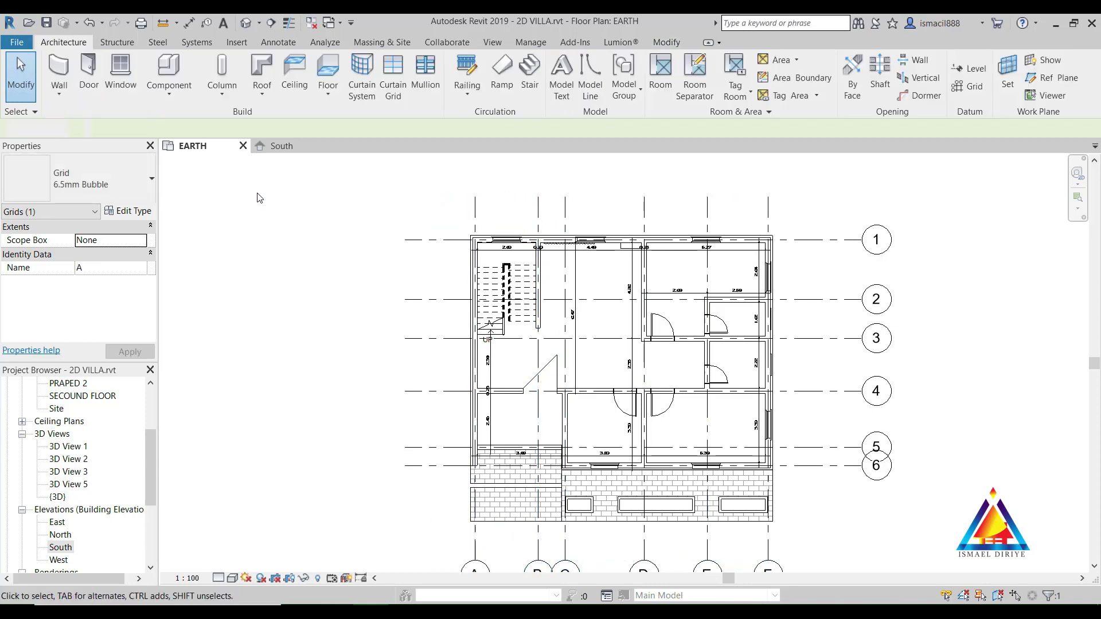
left_click(284, 146)
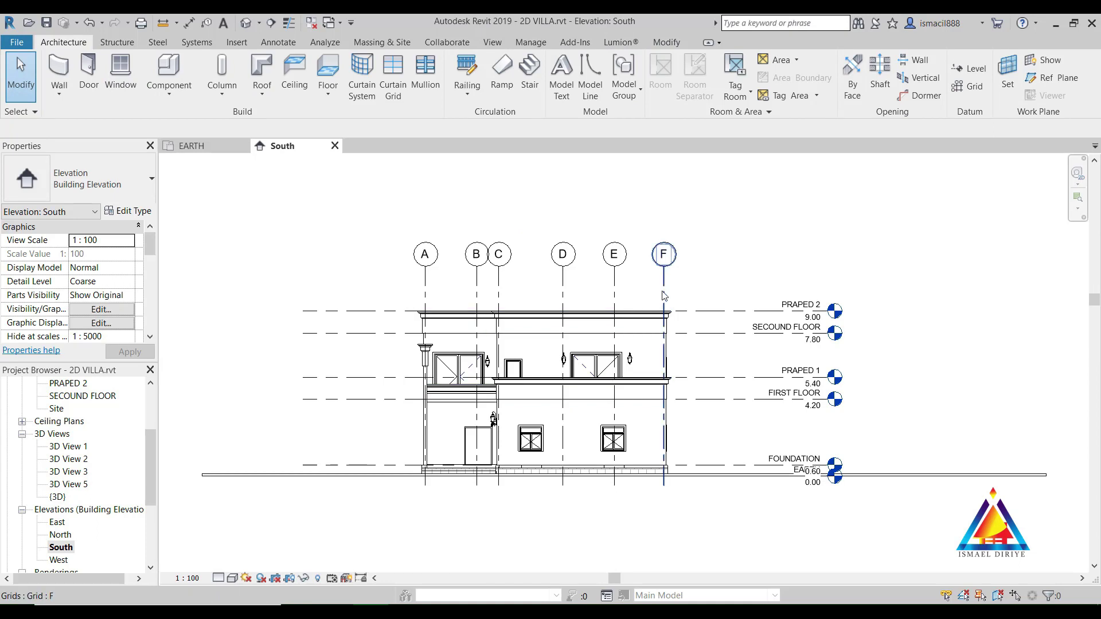
left_click(664, 290)
left_click_drag(664, 486, 641, 297)
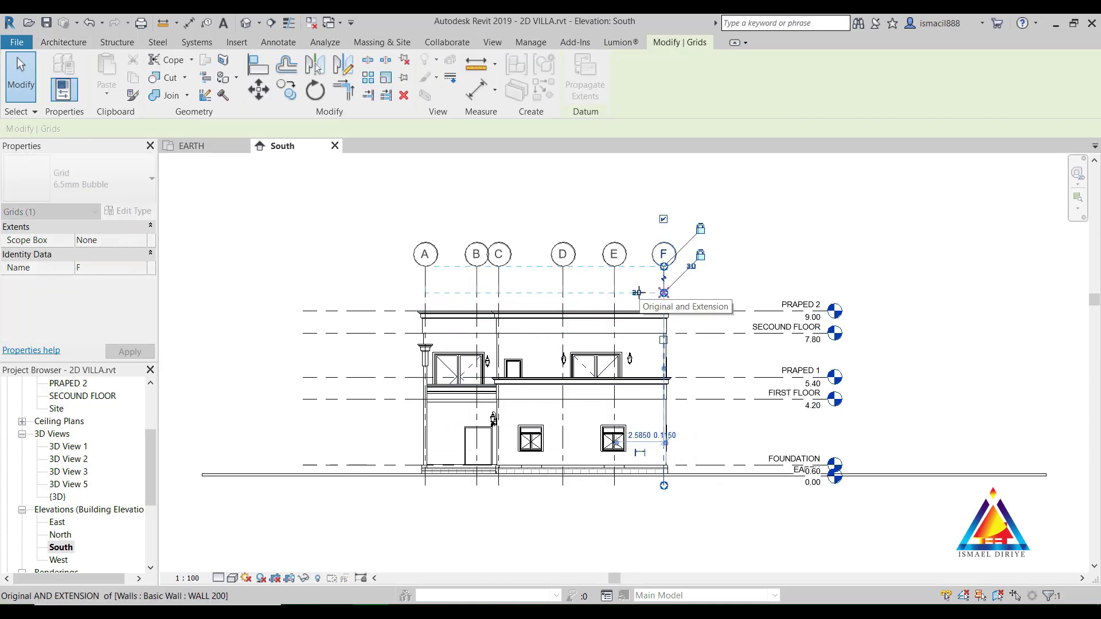
left_click(400, 251)
left_click(205, 147)
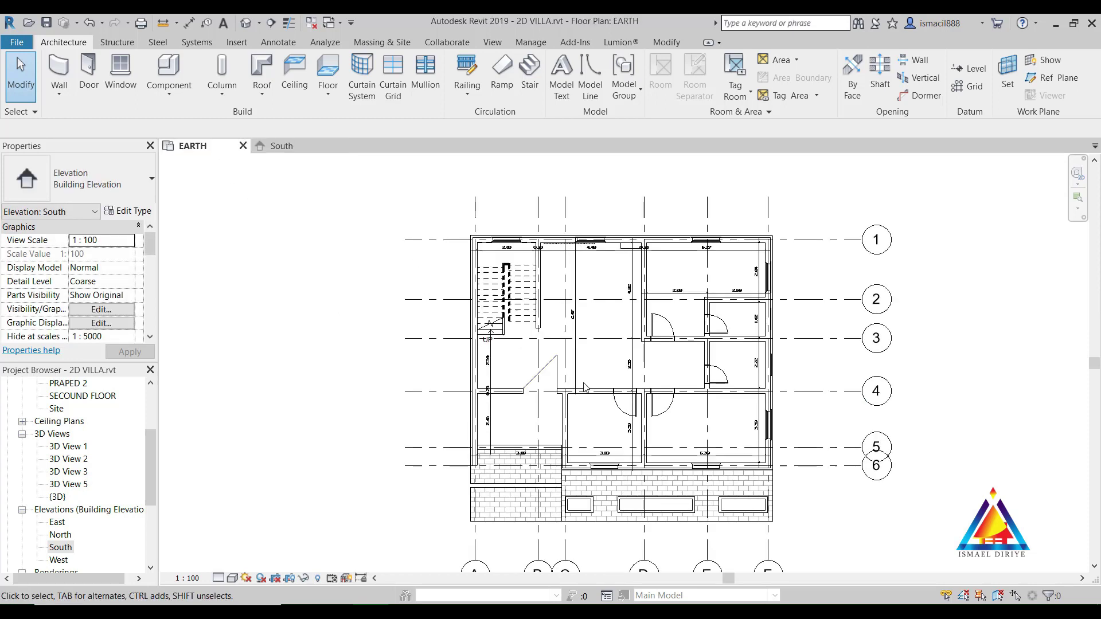
scroll(626, 469, "down", 2)
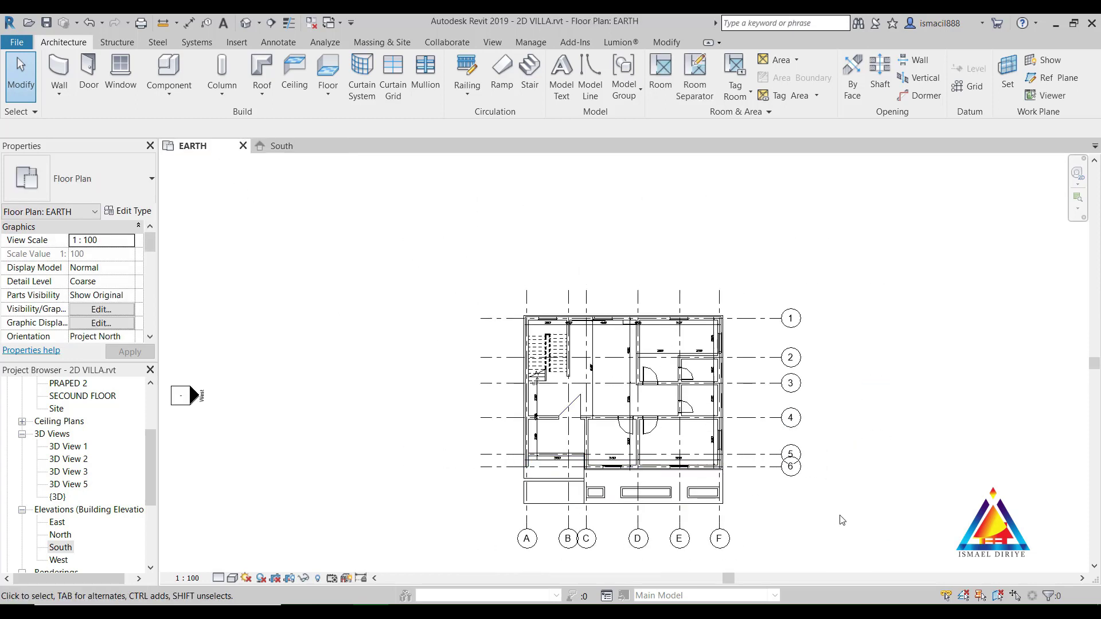
Propagate grids A–F extents from the South elevation to the North elevation.
key("ctrl+Tab")
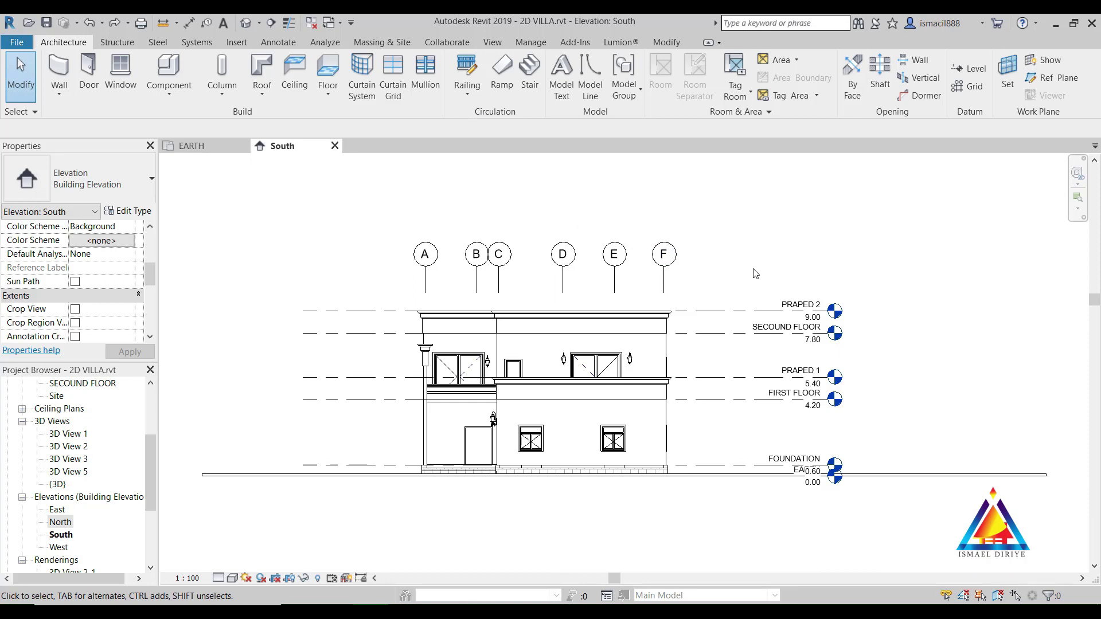
left_click_drag(753, 267, 402, 213)
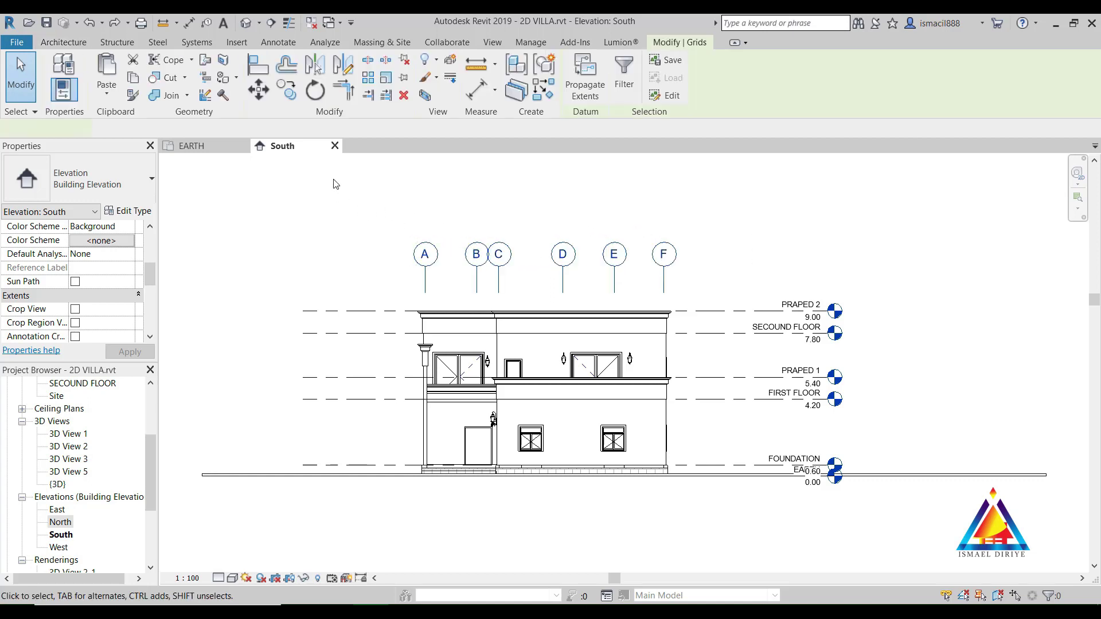
left_click(585, 95)
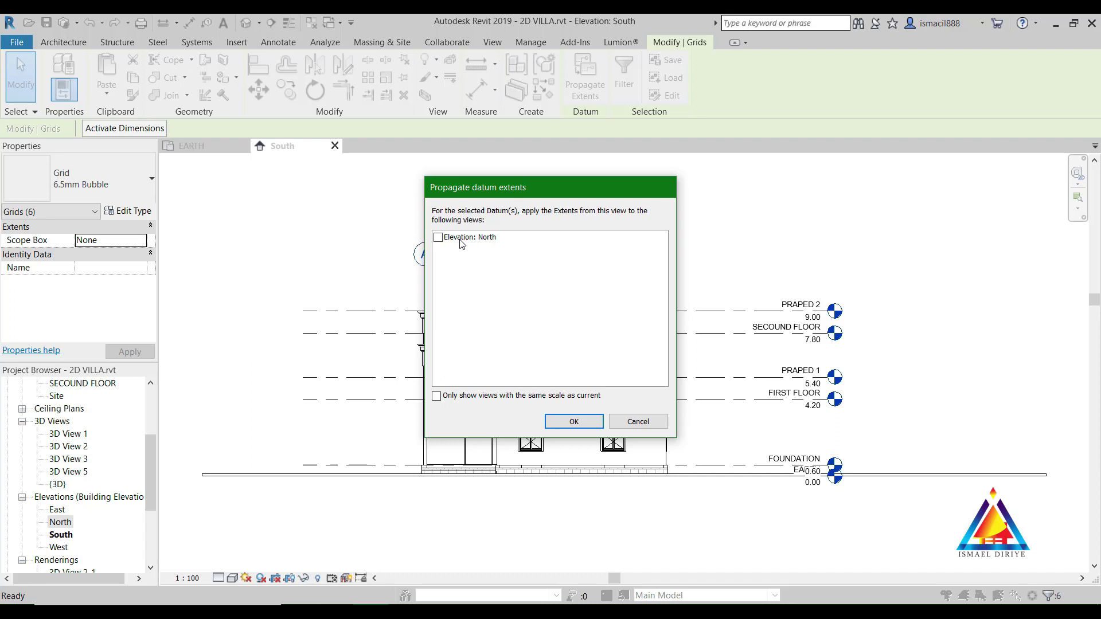
left_click(440, 238)
left_click(574, 421)
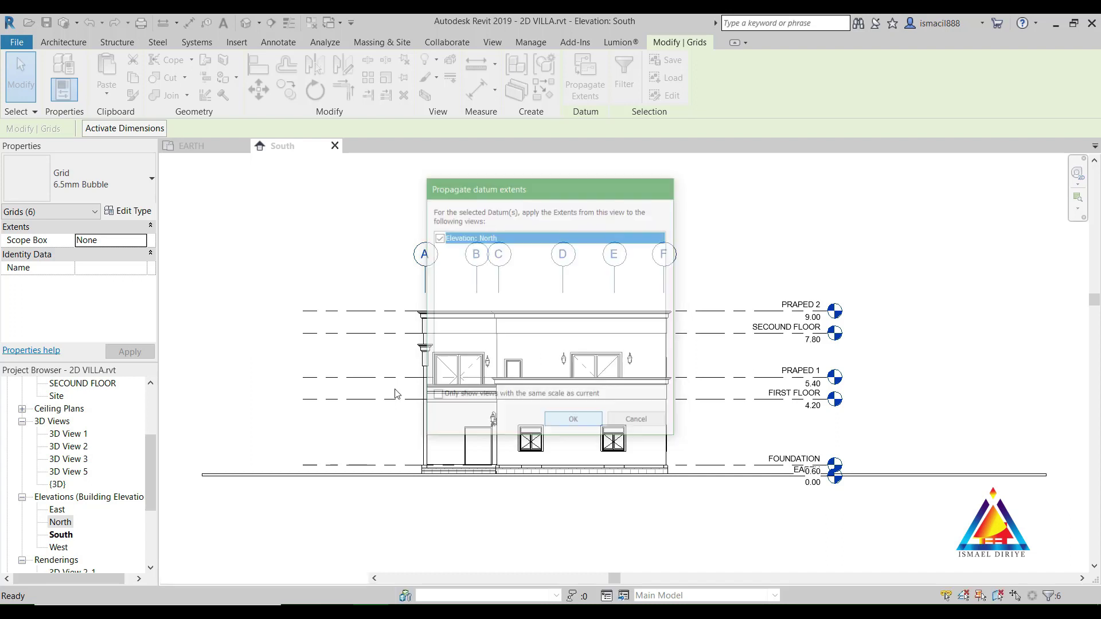
Open the North elevation to check the grids, then return to the EARTH plan.
left_click(252, 256)
double_click(60, 522)
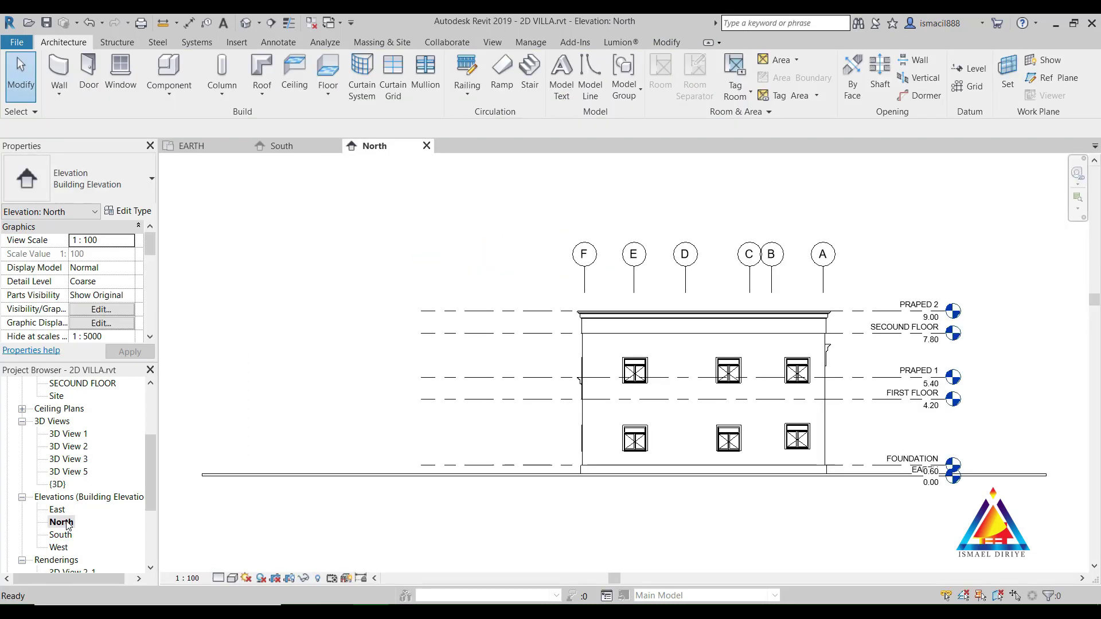
left_click(191, 146)
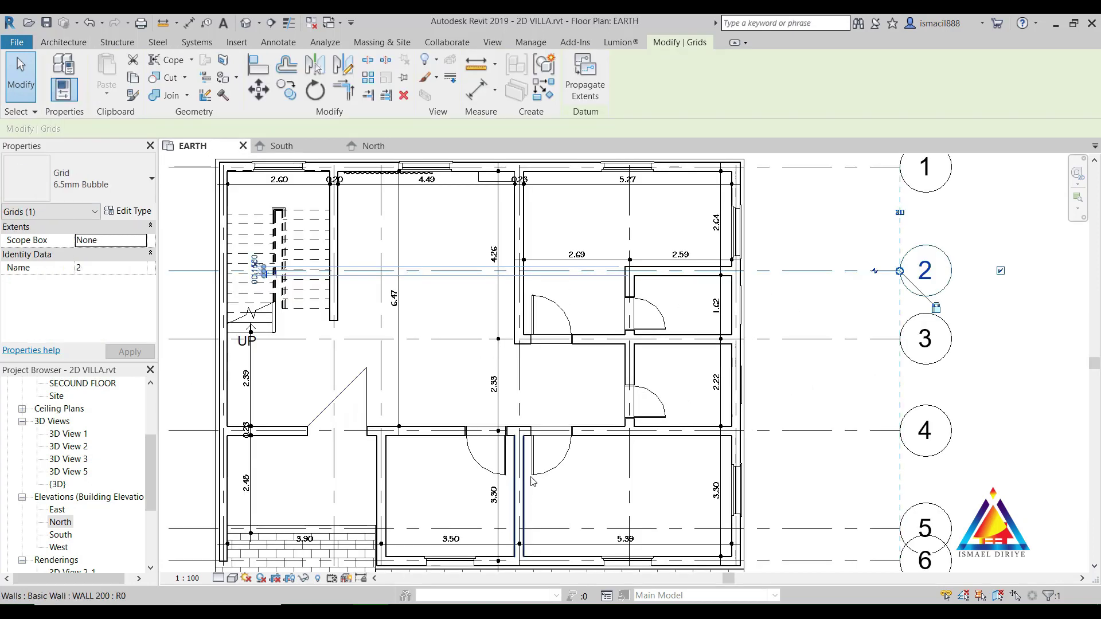
Isolate the grid category in the EARTH plan, then select grid 1.
left_click(304, 580)
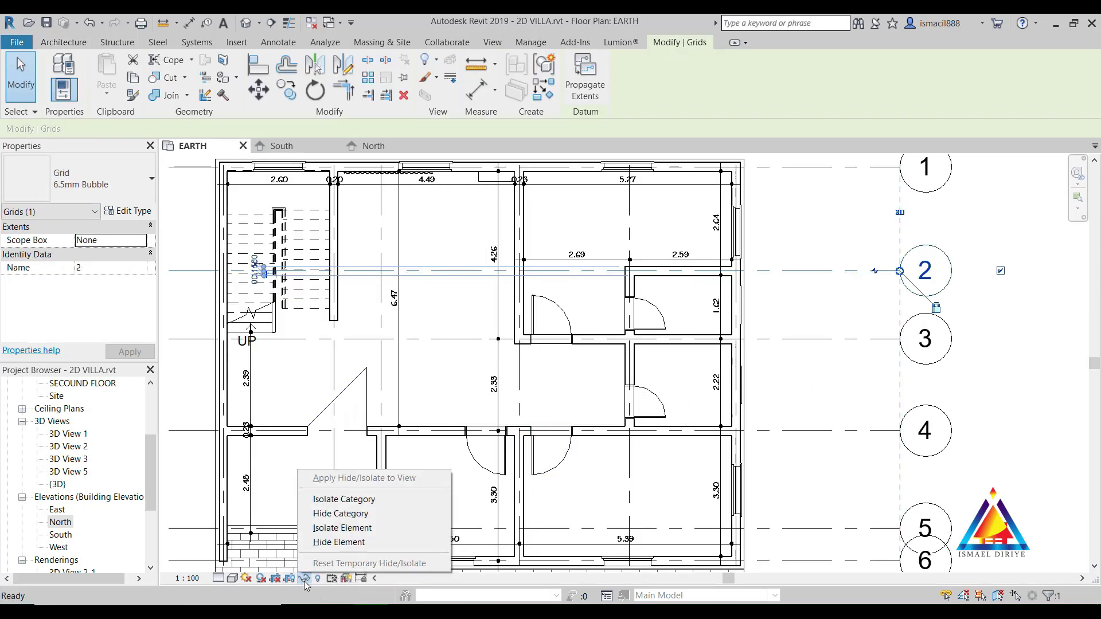
left_click(350, 500)
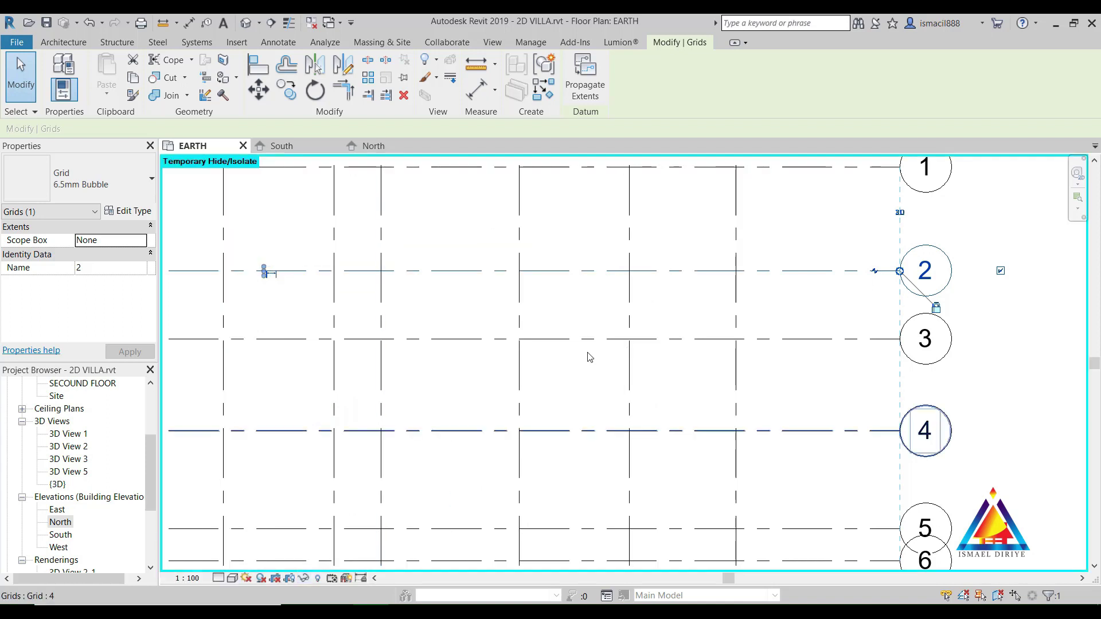
key("Escape")
scroll(796, 252, "down", 3)
scroll(795, 191, "up", 3)
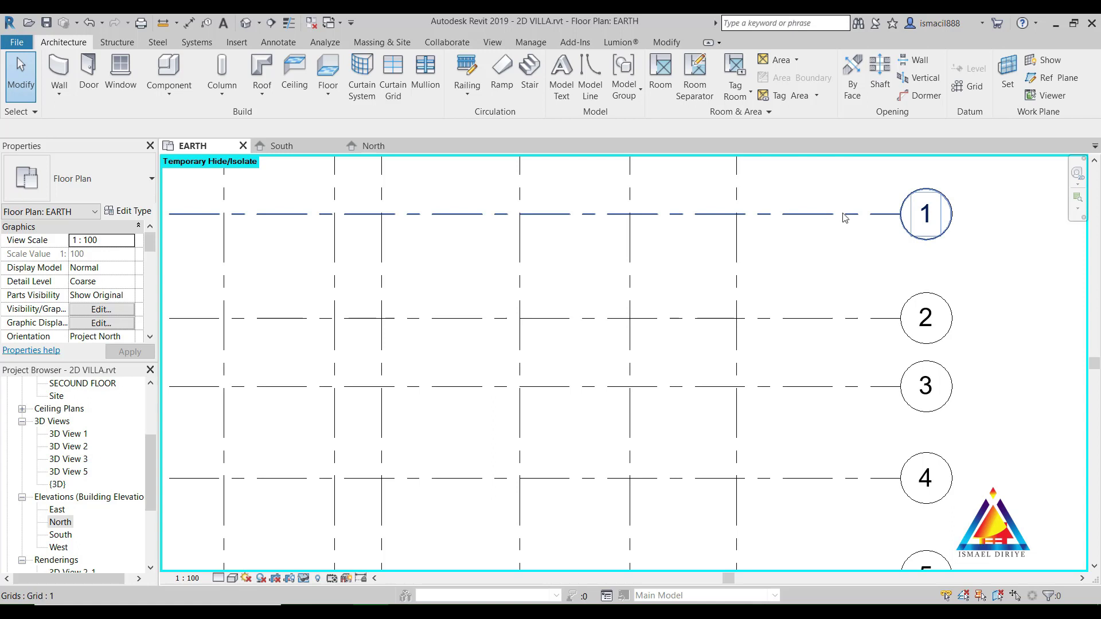
left_click(679, 215)
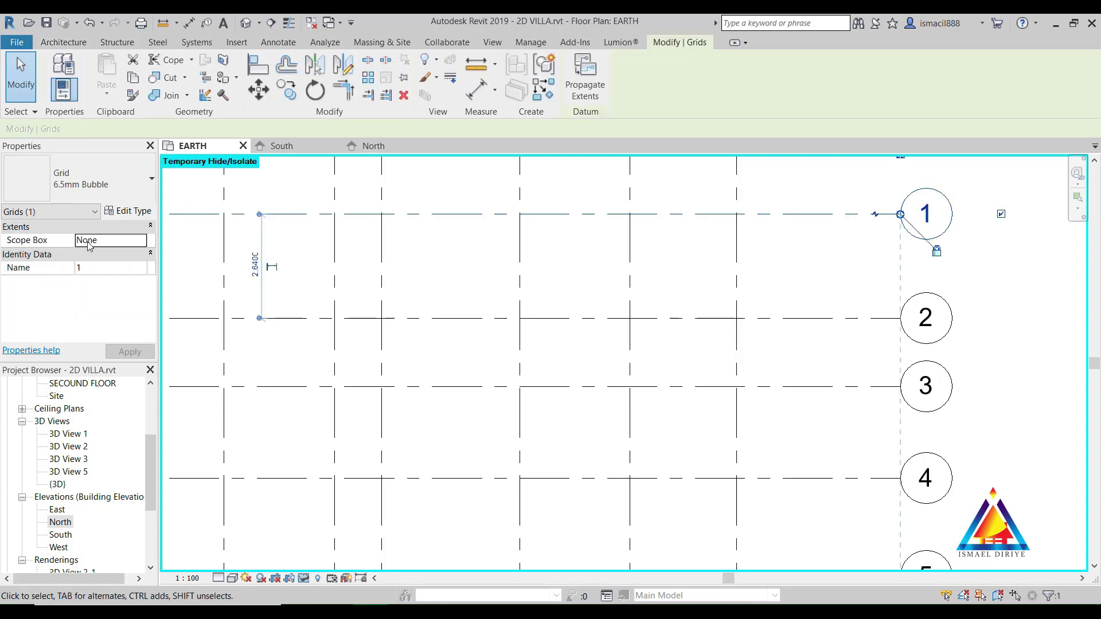
Set the 6.5mm Bubble type's End Segment Pattern to Center 1/4" and apply it.
left_click(133, 211)
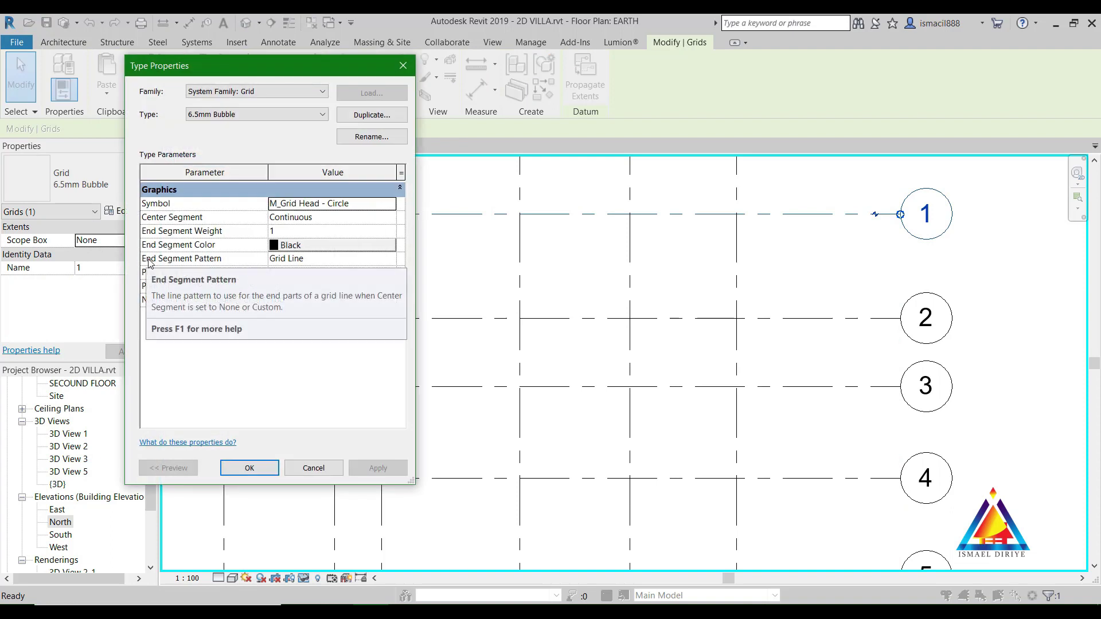
left_click(392, 261)
left_click(391, 259)
scroll(344, 304, "down", 3)
scroll(321, 310, "down", 2)
scroll(286, 324, "up", 10)
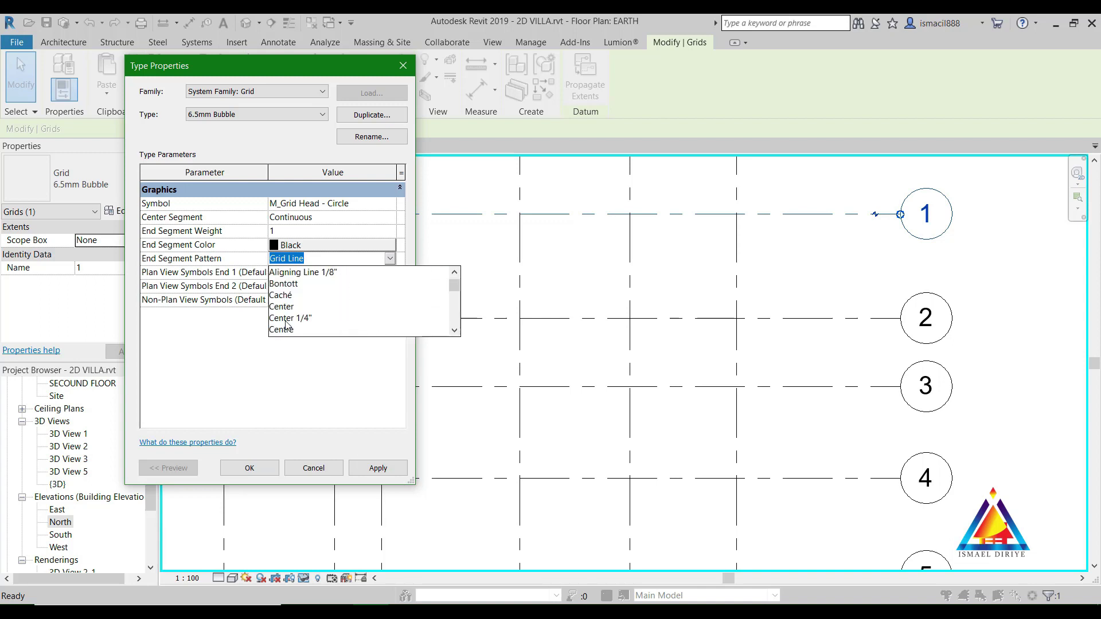
left_click(290, 318)
left_click(379, 468)
key("Return")
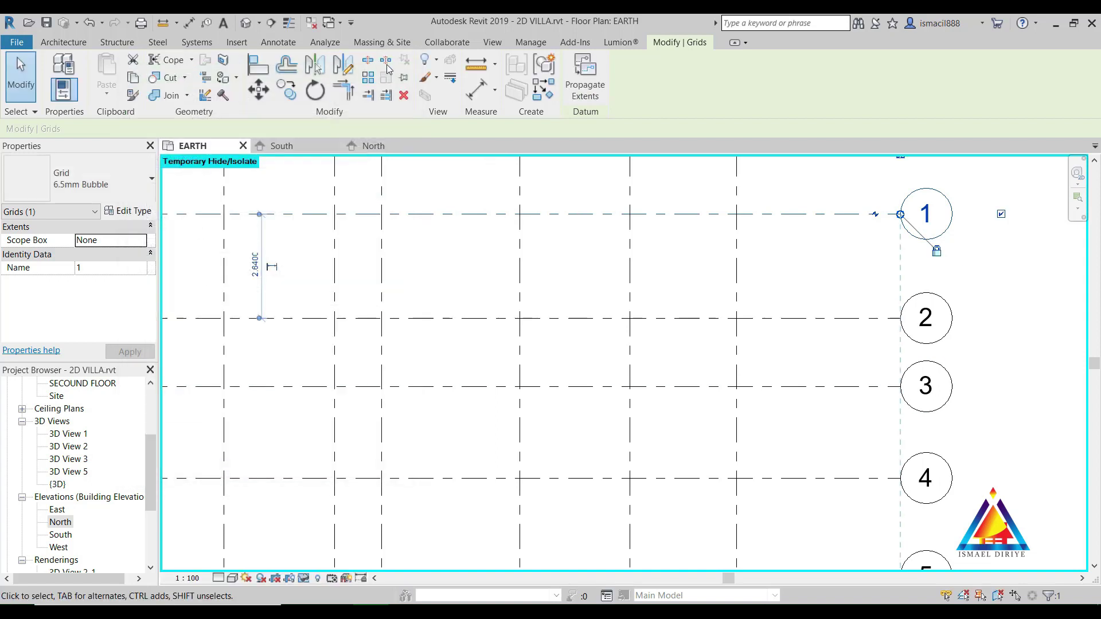
Open the Center 1/4" line pattern for editing and rename it Center Small.
left_click(530, 42)
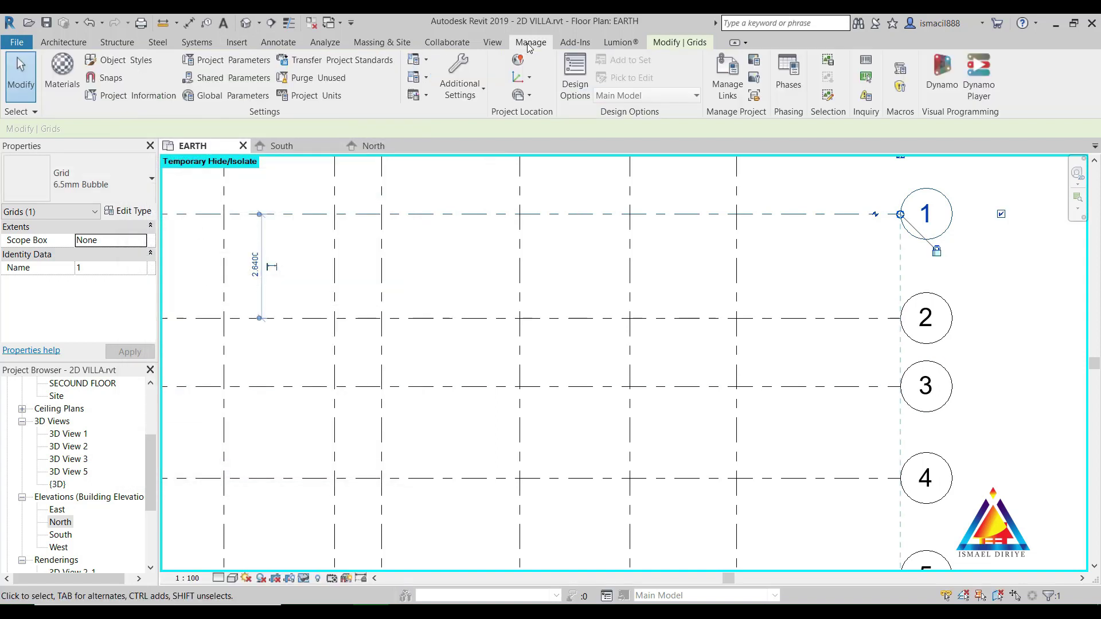
left_click(451, 87)
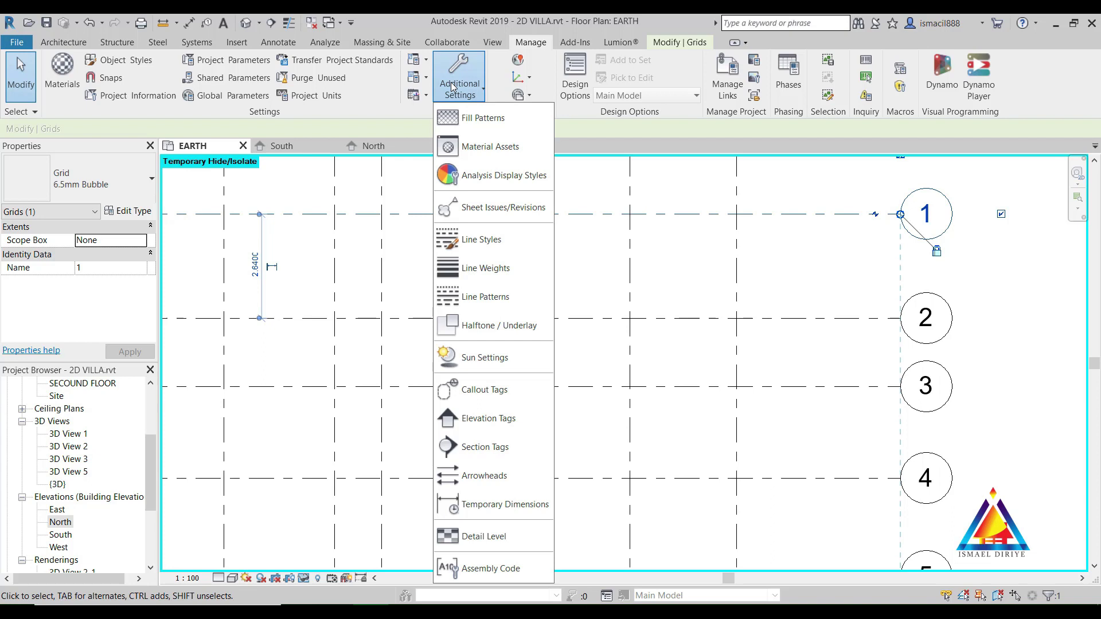
left_click(485, 296)
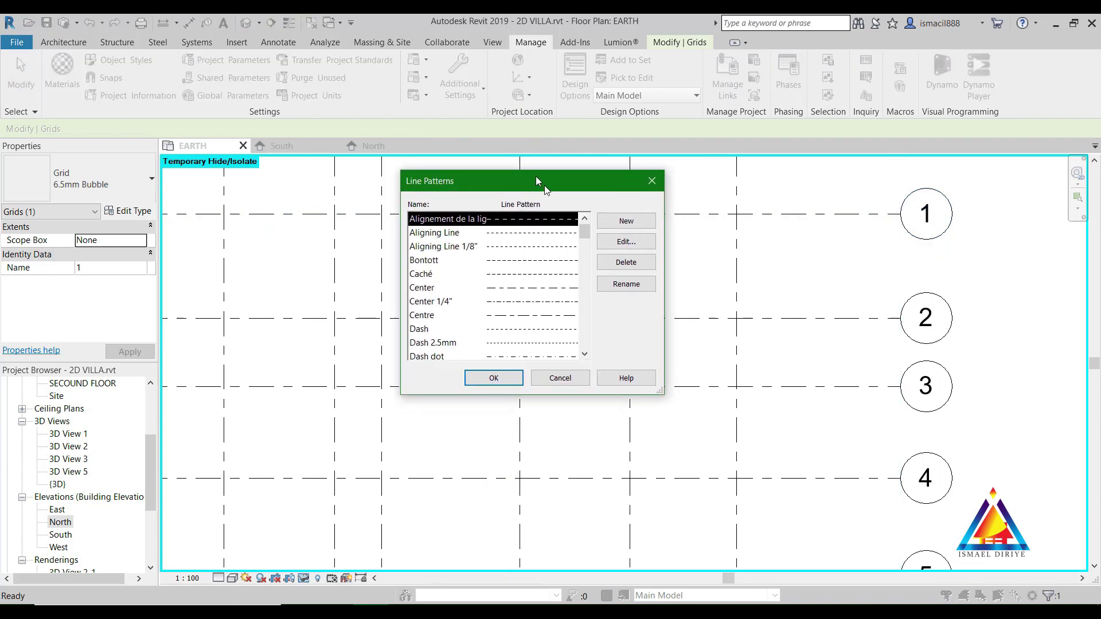
left_click(437, 275)
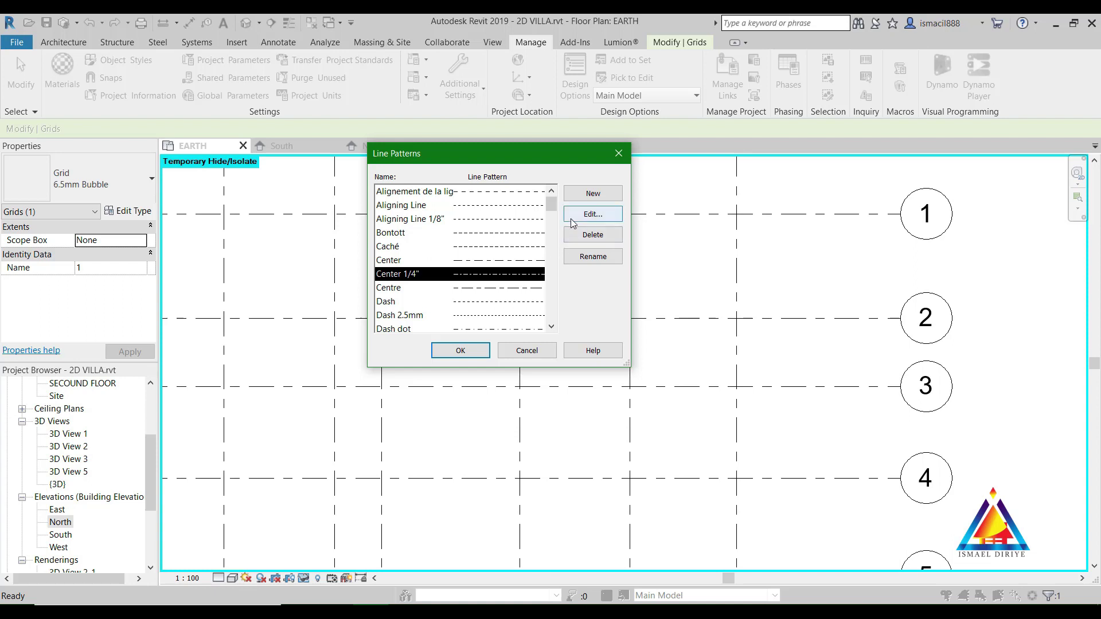
left_click(593, 214)
left_click_drag(499, 196, 512, 196)
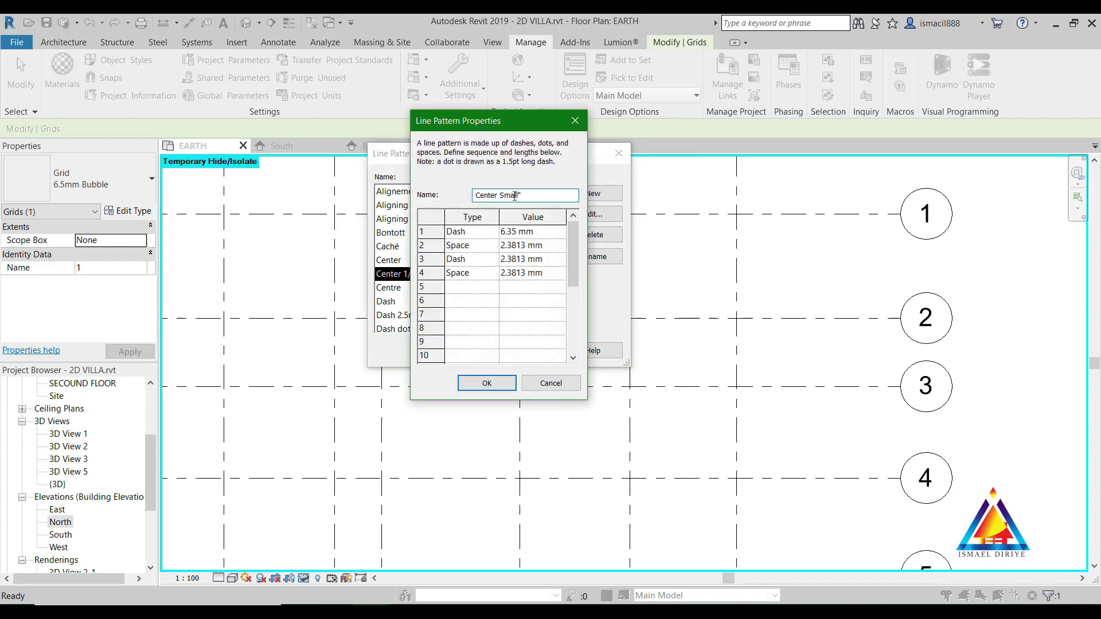
key("BackSpace")
Set the pattern to a 4 mm dash, 1 mm space, 1 mm dash, 1 mm space.
left_click_drag(541, 235, 502, 245)
type("4")
type("1")
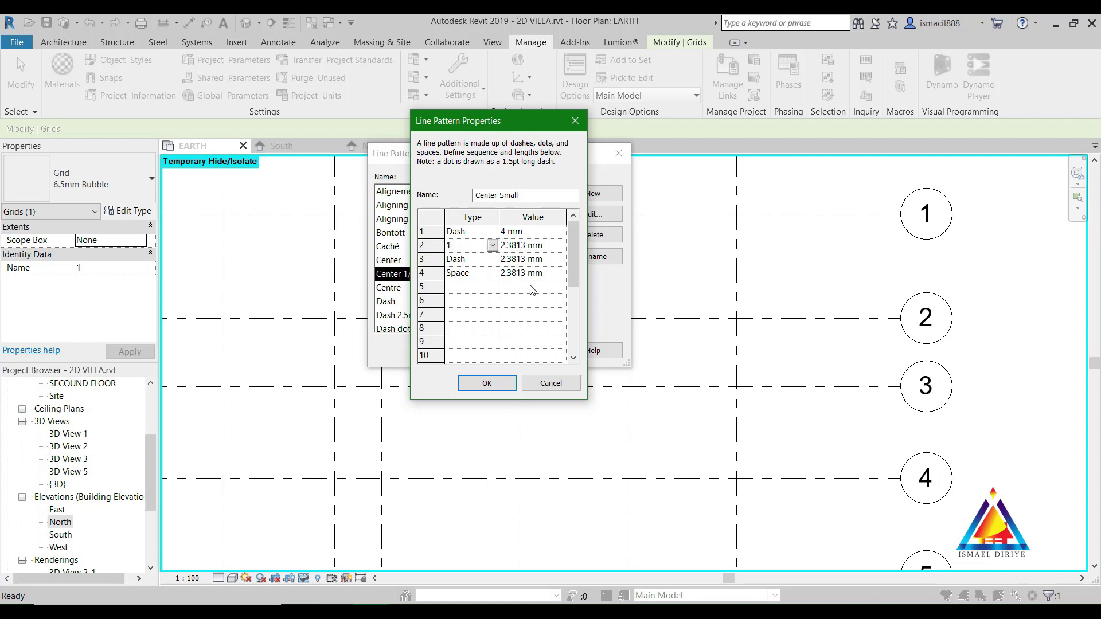
left_click(513, 258)
double_click(514, 257)
type("1")
double_click(507, 272)
type("1")
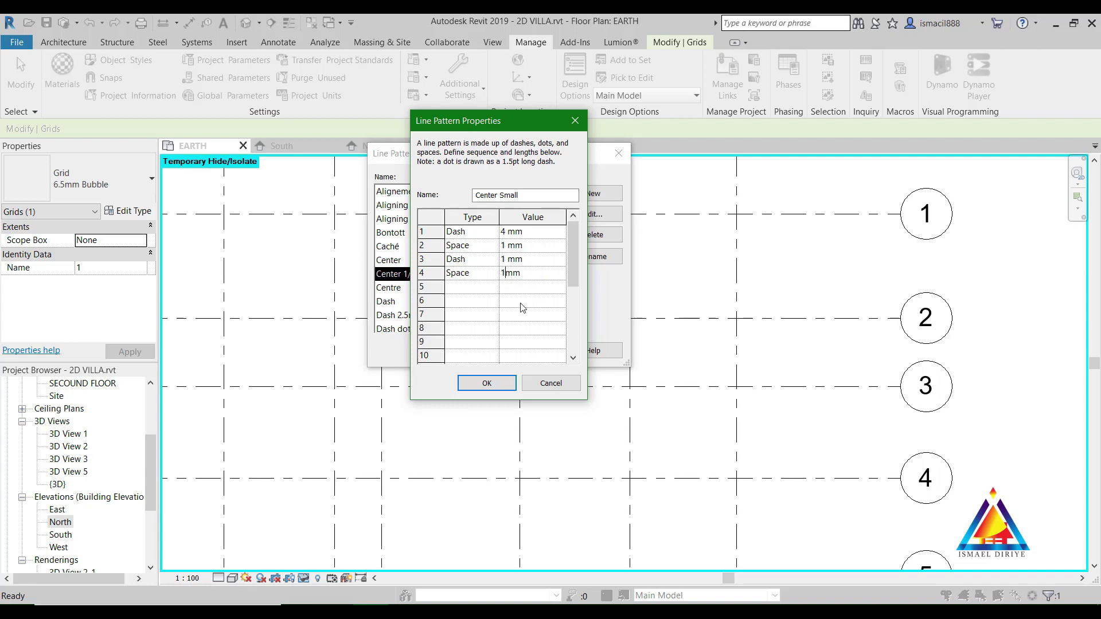
left_click(487, 383)
left_click(457, 350)
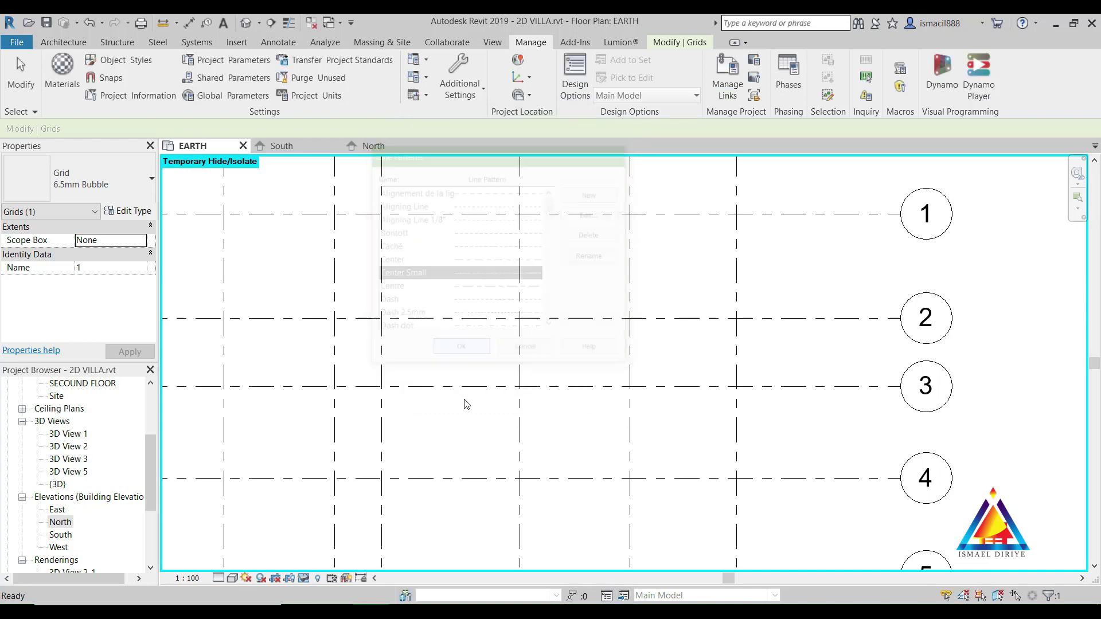
scroll(546, 295, "up", 3)
scroll(743, 360, "down", 3)
scroll(770, 344, "down", 2)
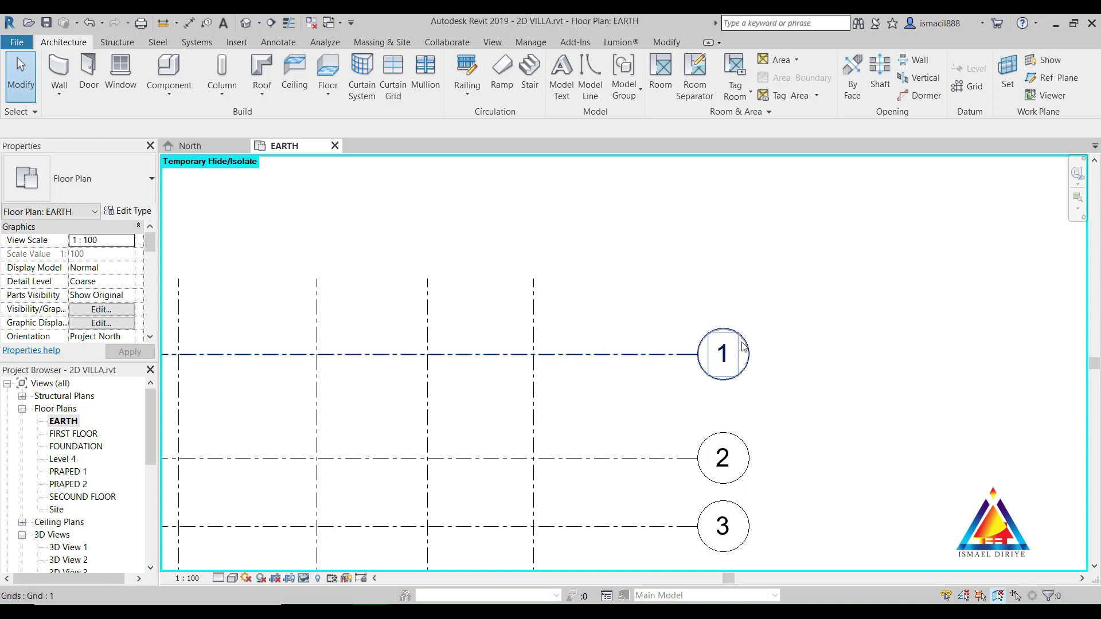
scroll(711, 376, "up", 2)
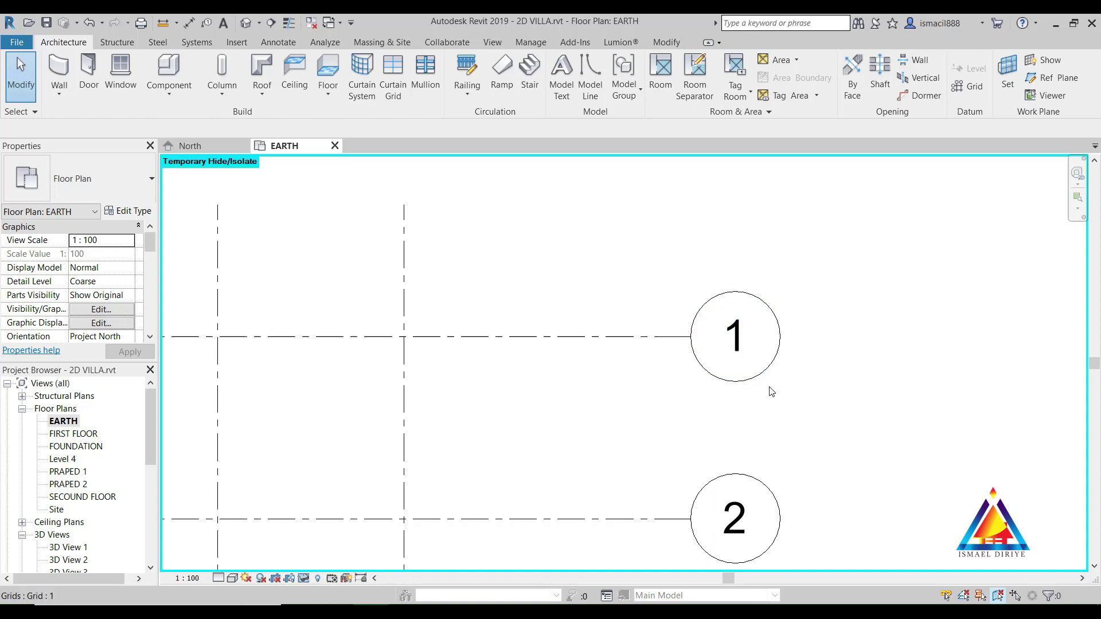
scroll(771, 378, "down", 4)
scroll(783, 387, "down", 2)
scroll(788, 402, "down", 3)
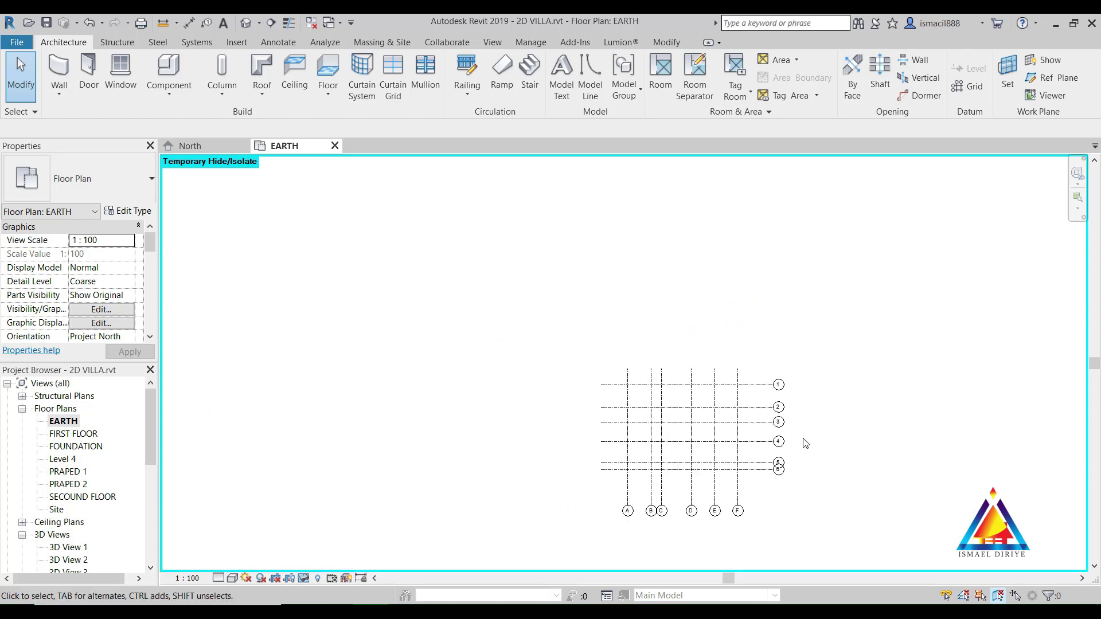
middle_click_drag(806, 443, 790, 310)
scroll(758, 301, "up", 1)
scroll(757, 301, "up", 3)
scroll(754, 307, "up", 2)
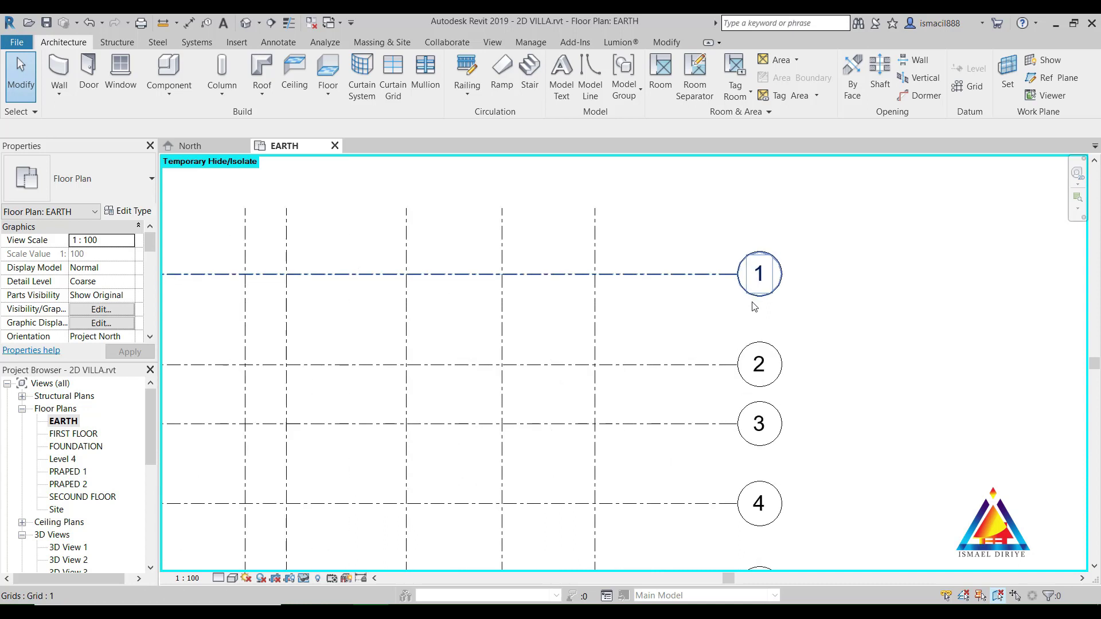
left_click(702, 280)
left_click(140, 214)
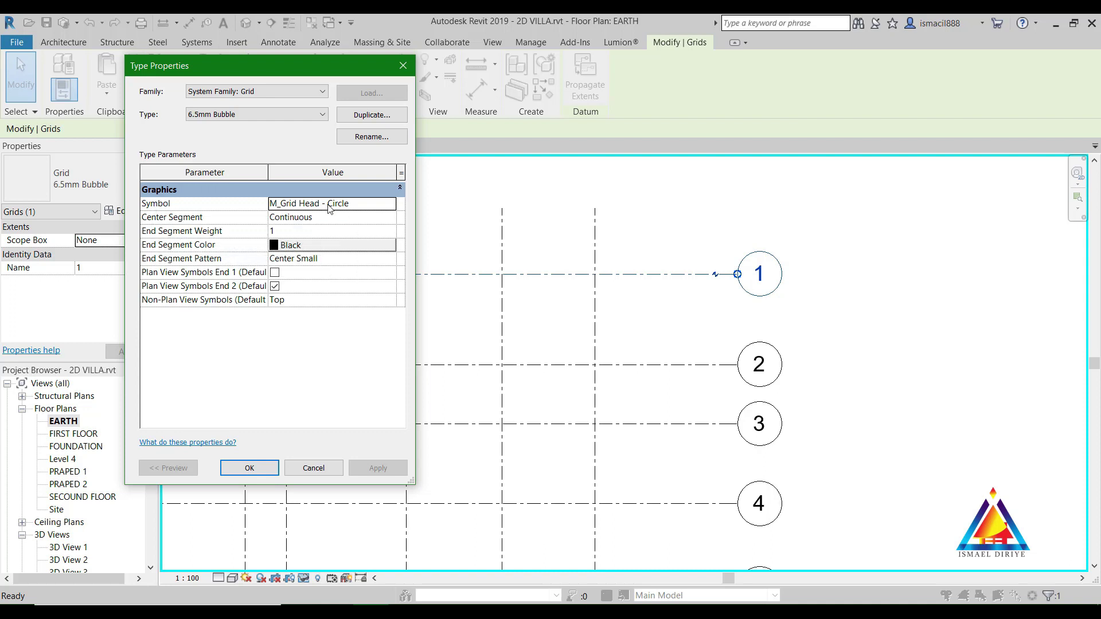
left_click(377, 205)
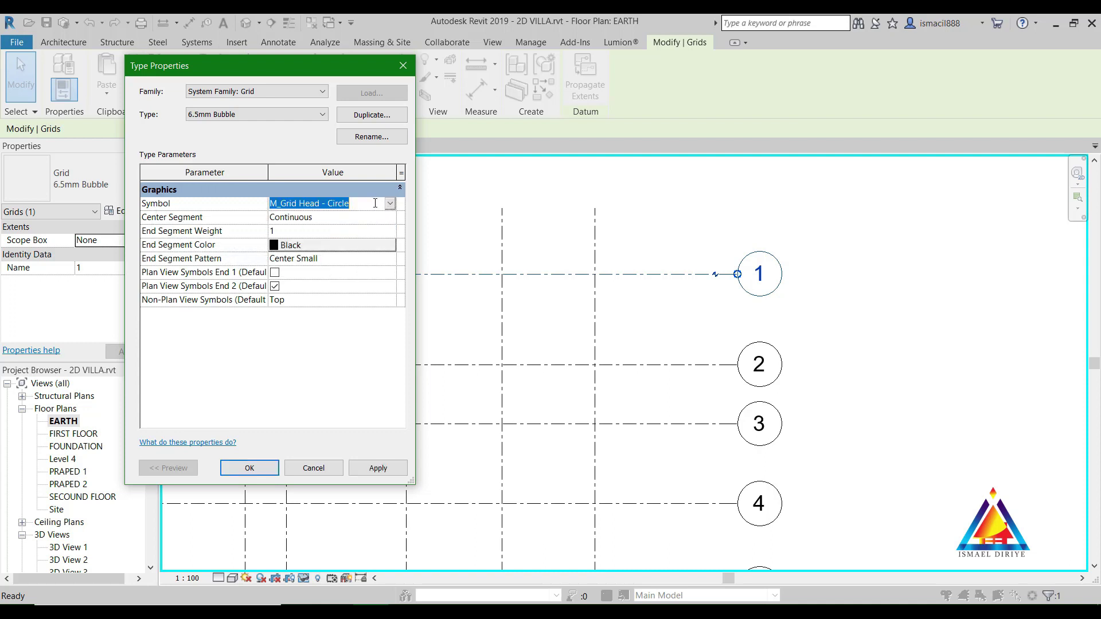
left_click(241, 114)
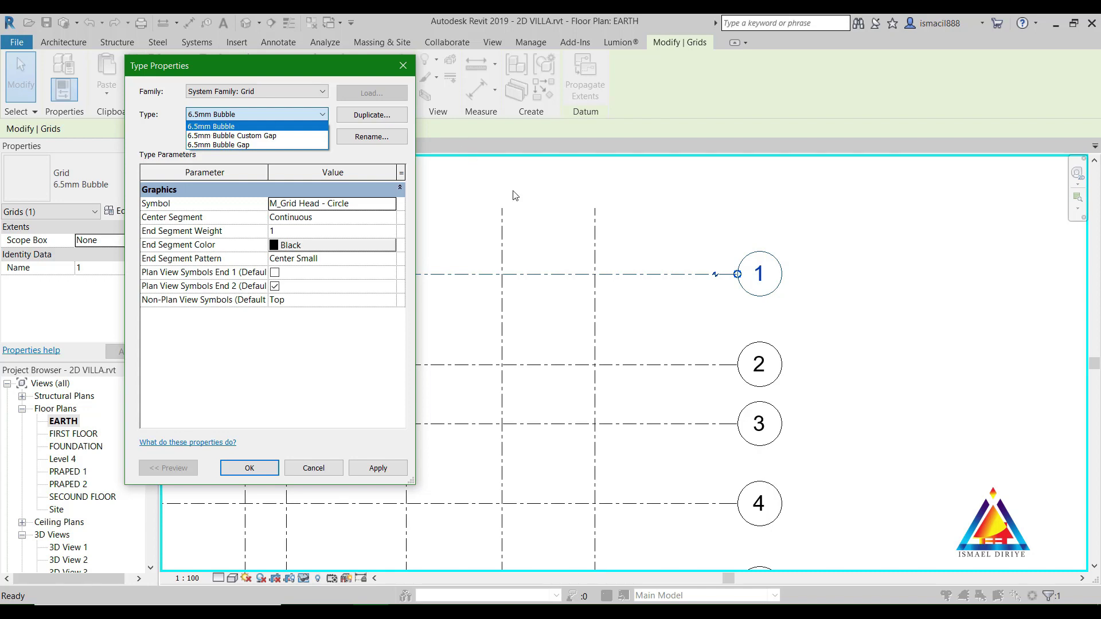
left_click(407, 69)
Close the type properties and collapse the Project Browser's Families, Renderings, Elevations, 3D Views and Floor Plans branches.
left_click(196, 379)
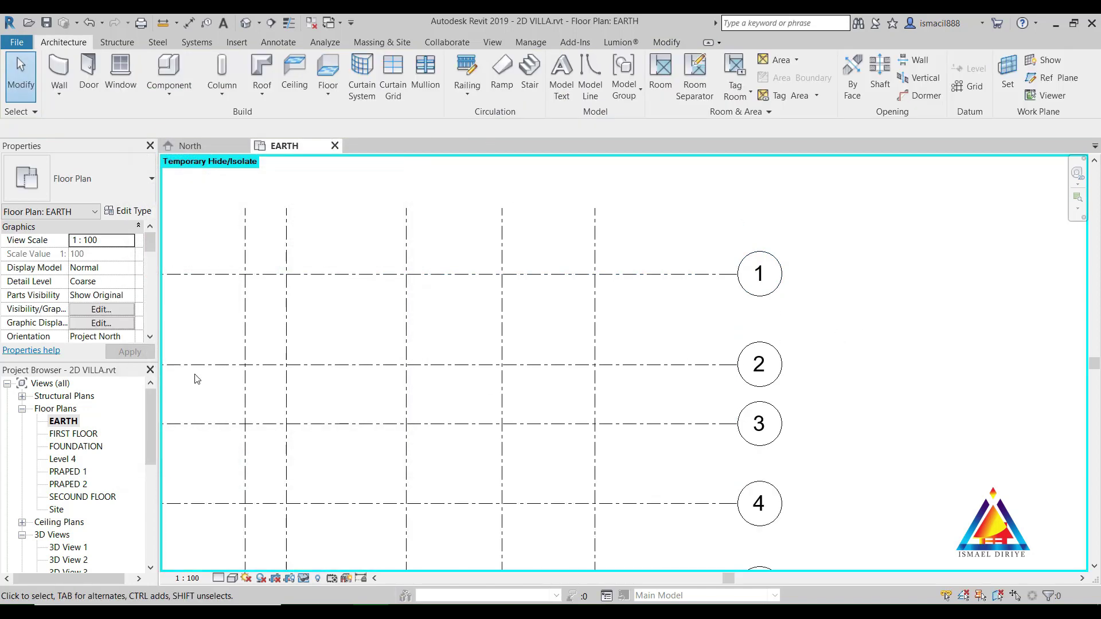
left_click_drag(151, 425, 150, 540)
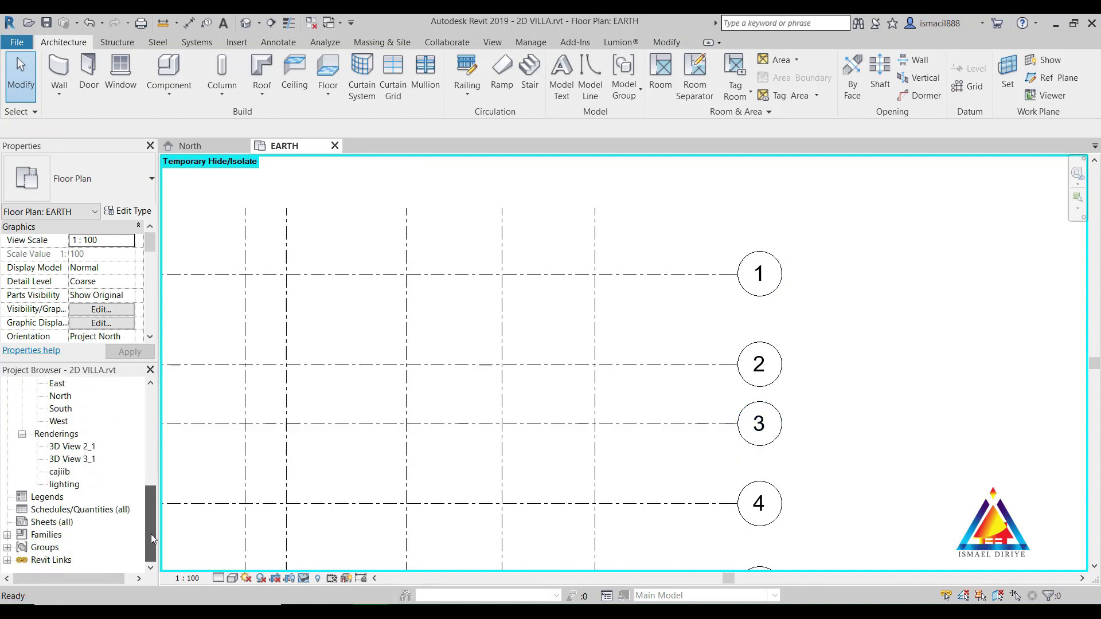
left_click(7, 536)
mouse_move(146, 470)
left_mouse_down()
mouse_move(159, 546)
mouse_move(151, 473)
left_mouse_up()
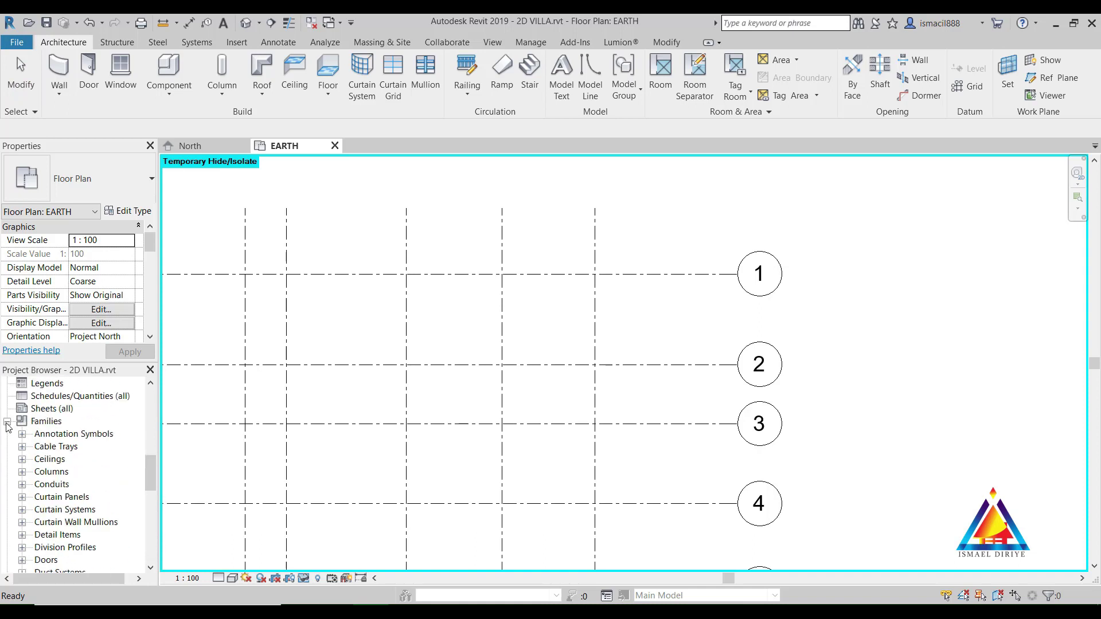
left_click(7, 422)
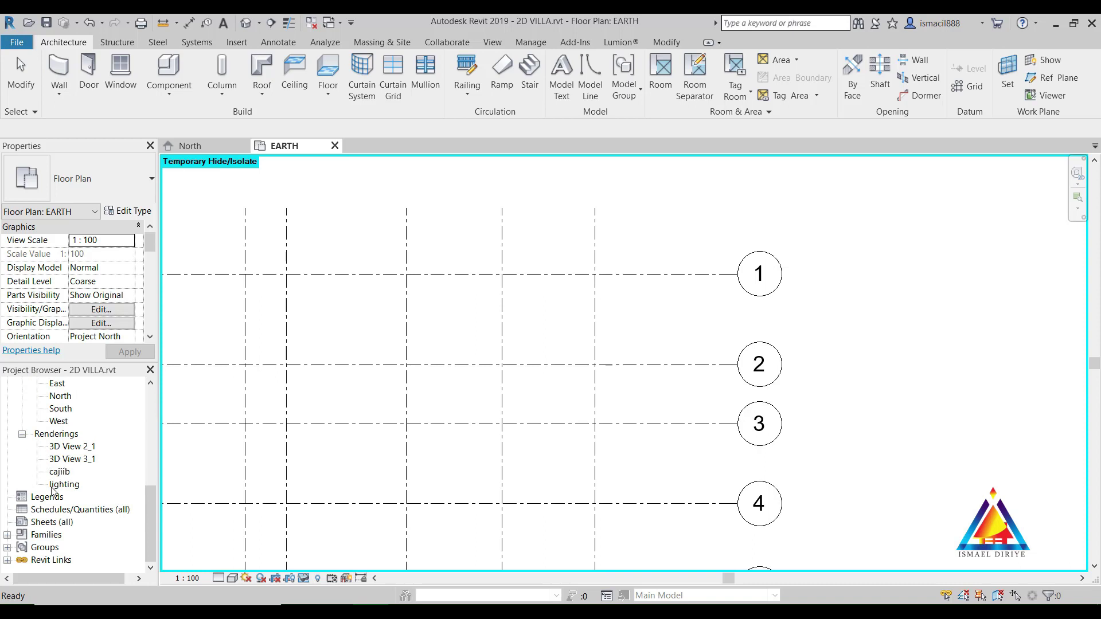
left_click(23, 435)
left_click(23, 422)
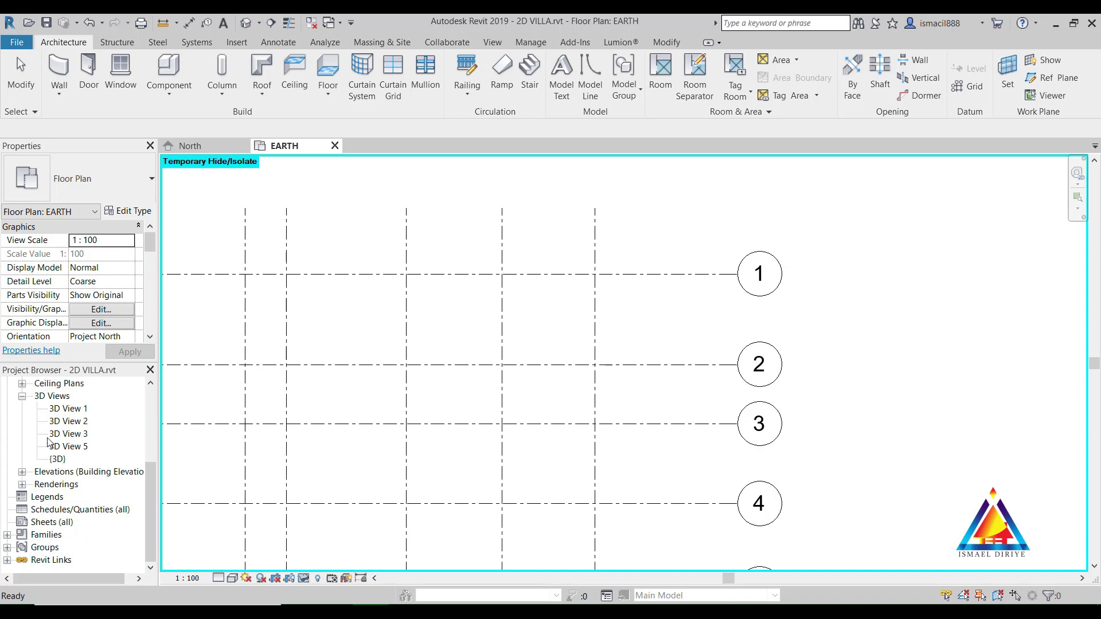
left_click(22, 397)
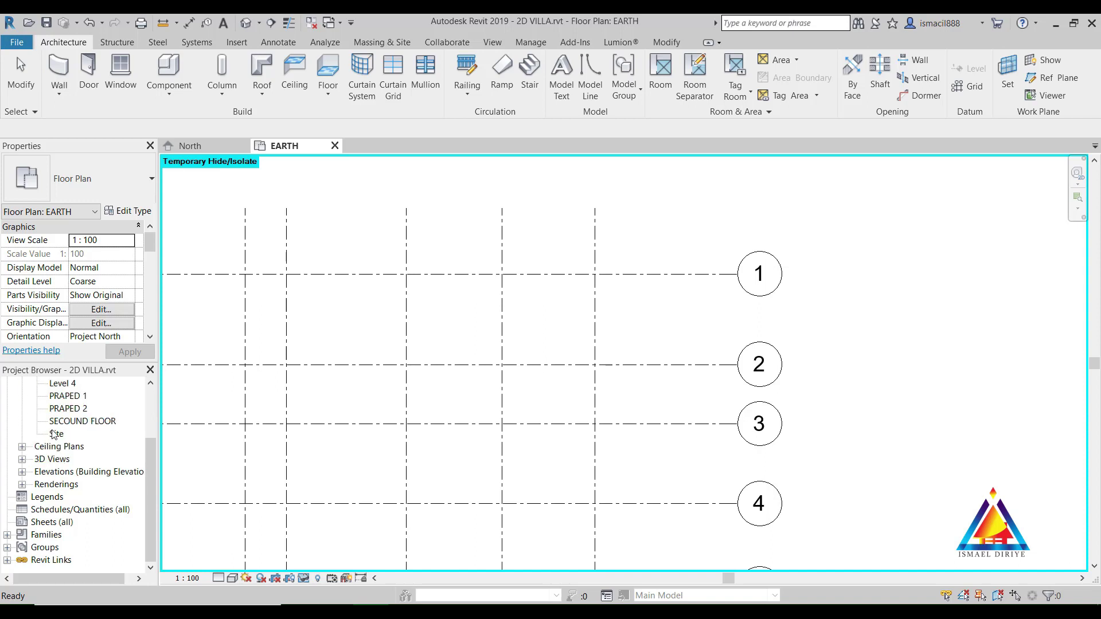
scroll(41, 421, "up", 2)
left_click(20, 409)
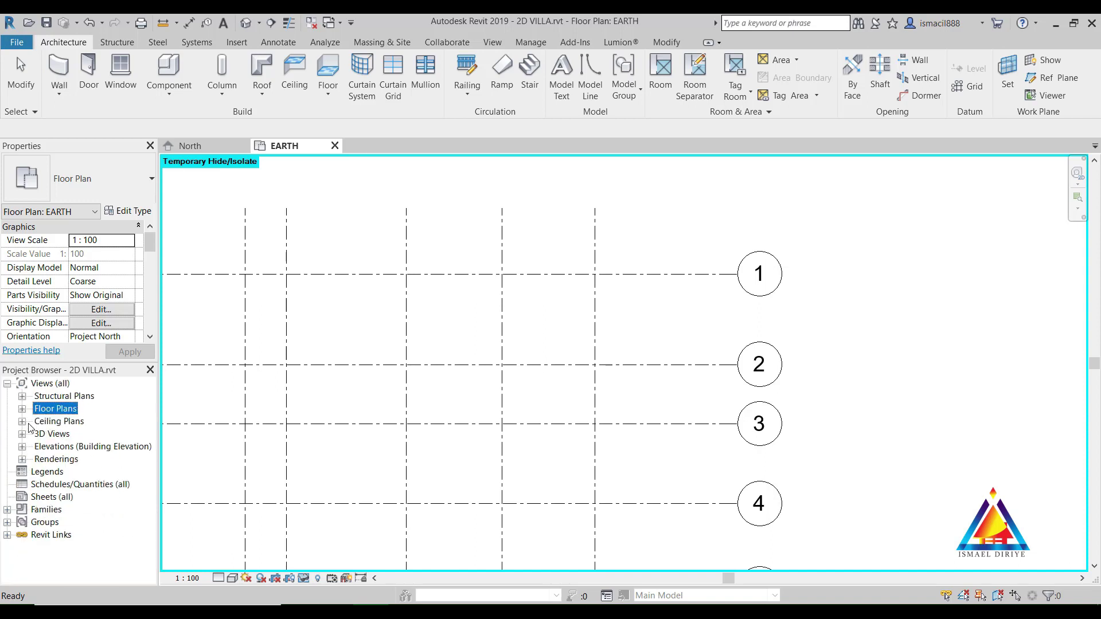
Search the Project Browser for 'Gr' and select the M_Grid Head - Circle family.
right_click(108, 542)
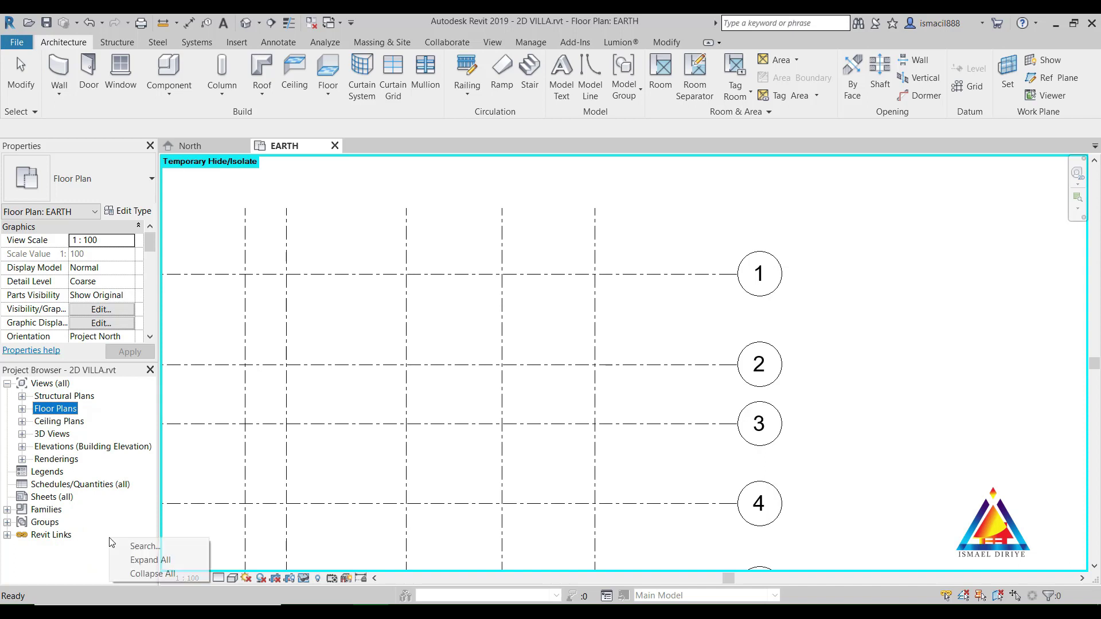
left_click(144, 547)
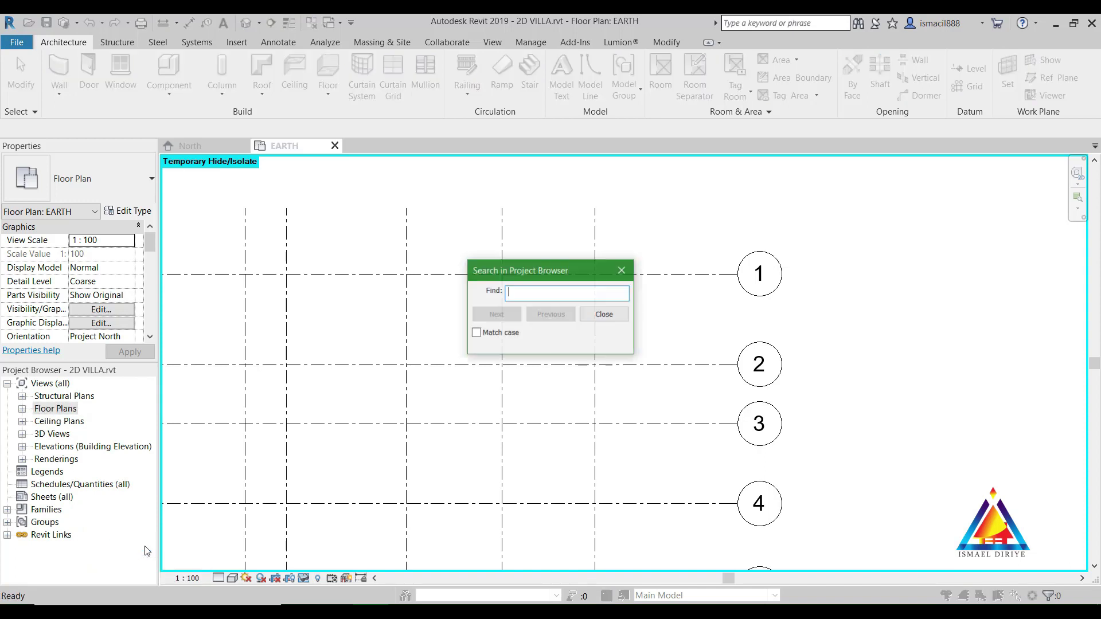
type("gr")
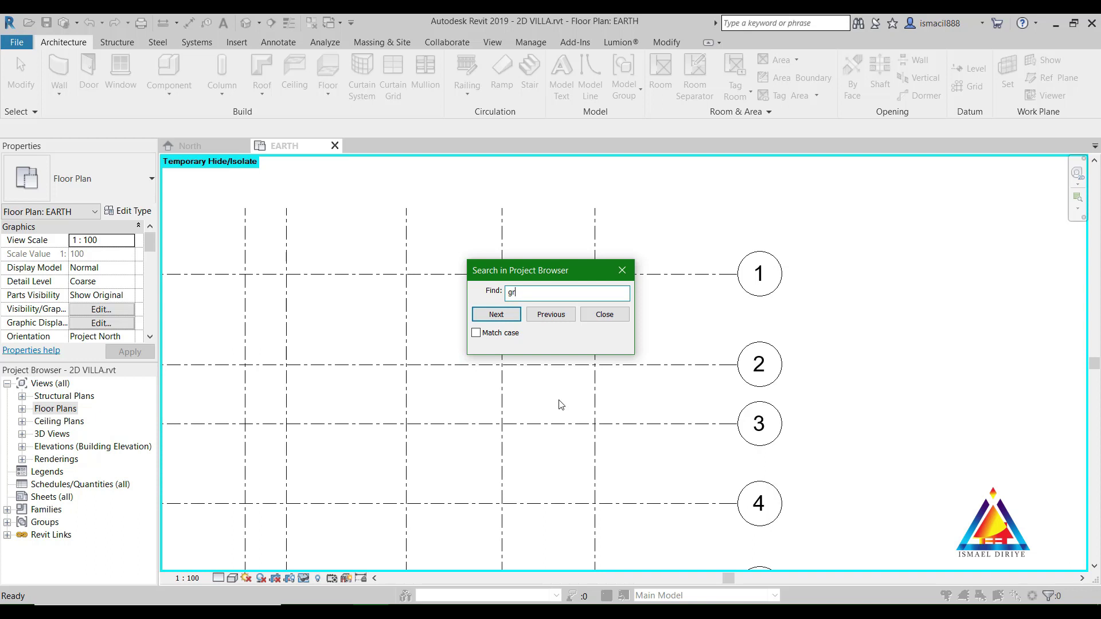
key("BackSpace")
key("BackSpace")
key("BackSpace")
type("Gr")
key("Return")
left_click(89, 547)
scroll(89, 487, "down", 3)
scroll(69, 430, "down", 2)
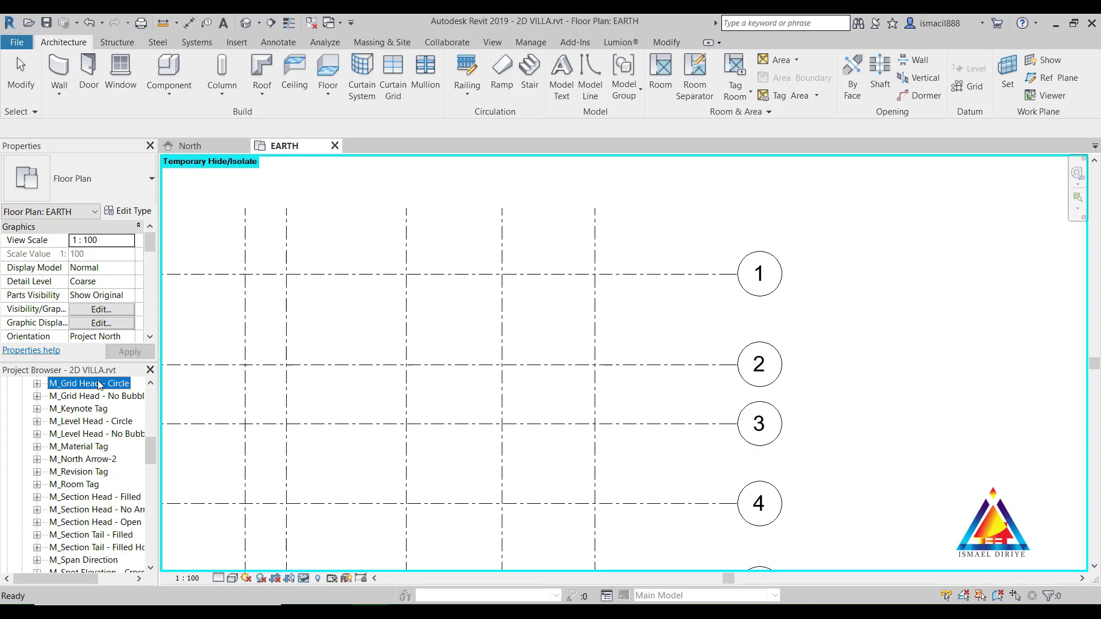
Duplicate the M_Grid Head - Circle type as Custom 1.
left_click(37, 384)
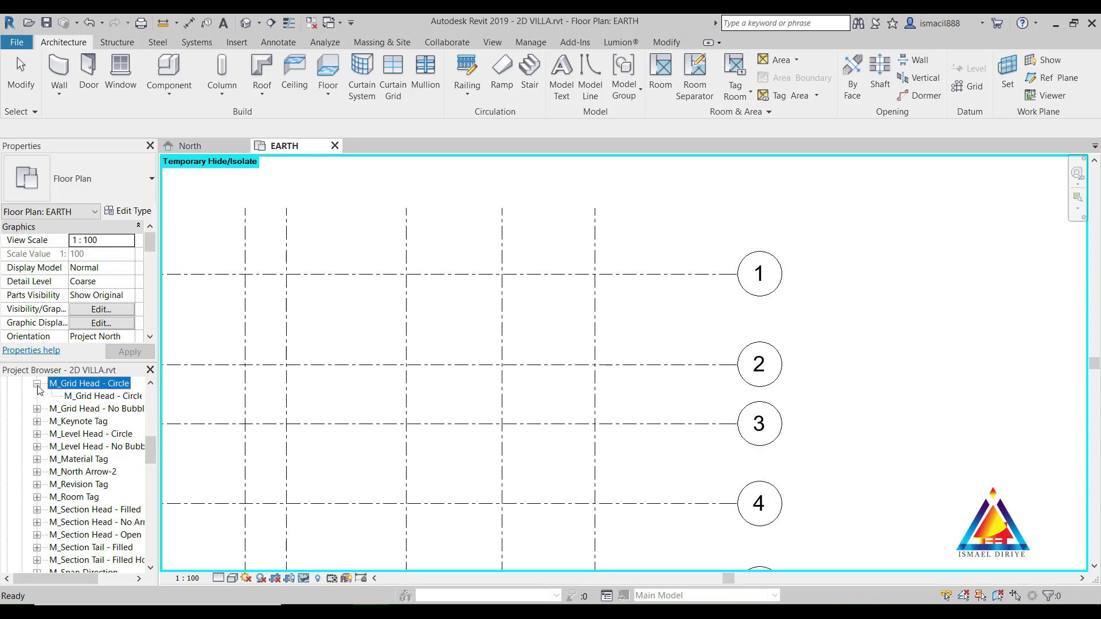
right_click(105, 399)
left_click(143, 405)
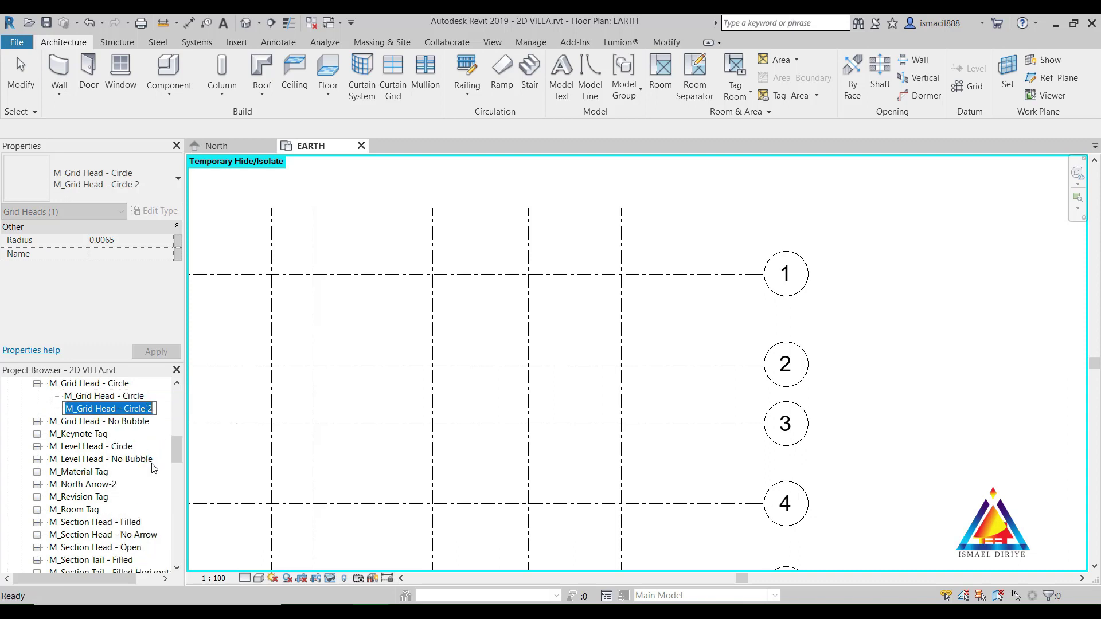
type("Custom 1")
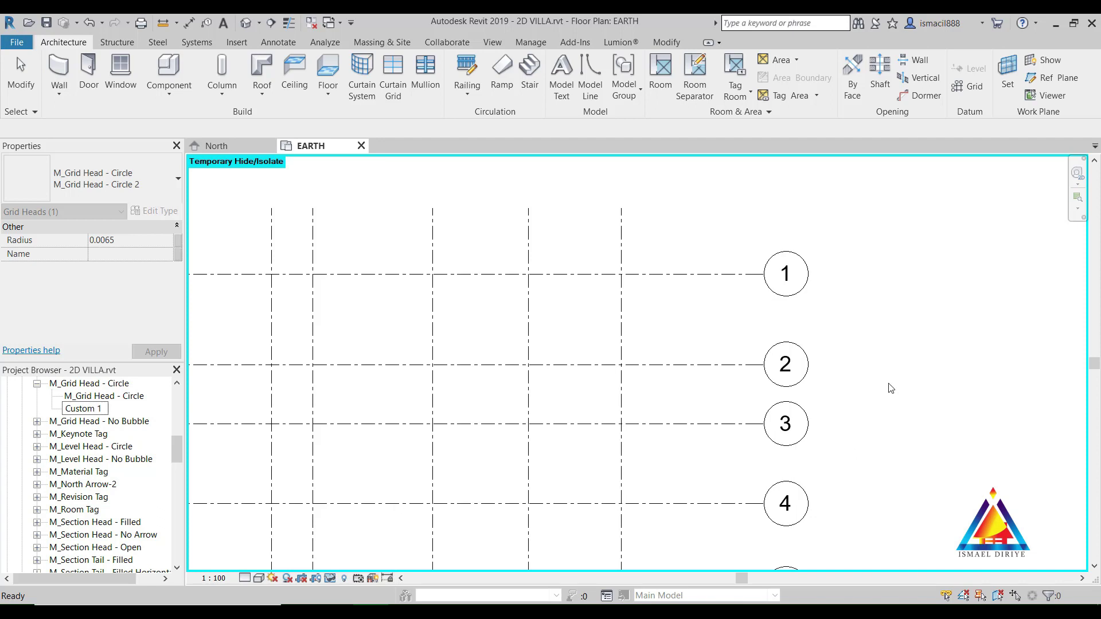
Set the Custom 1 type's Radius to 0.0040.
right_click(83, 396)
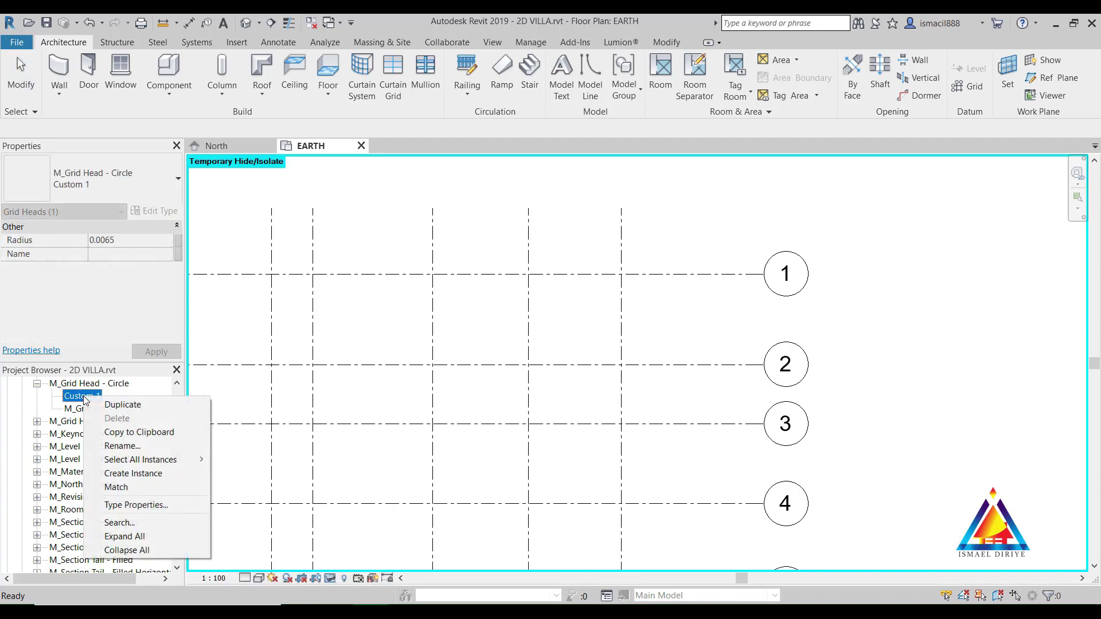
left_click(137, 506)
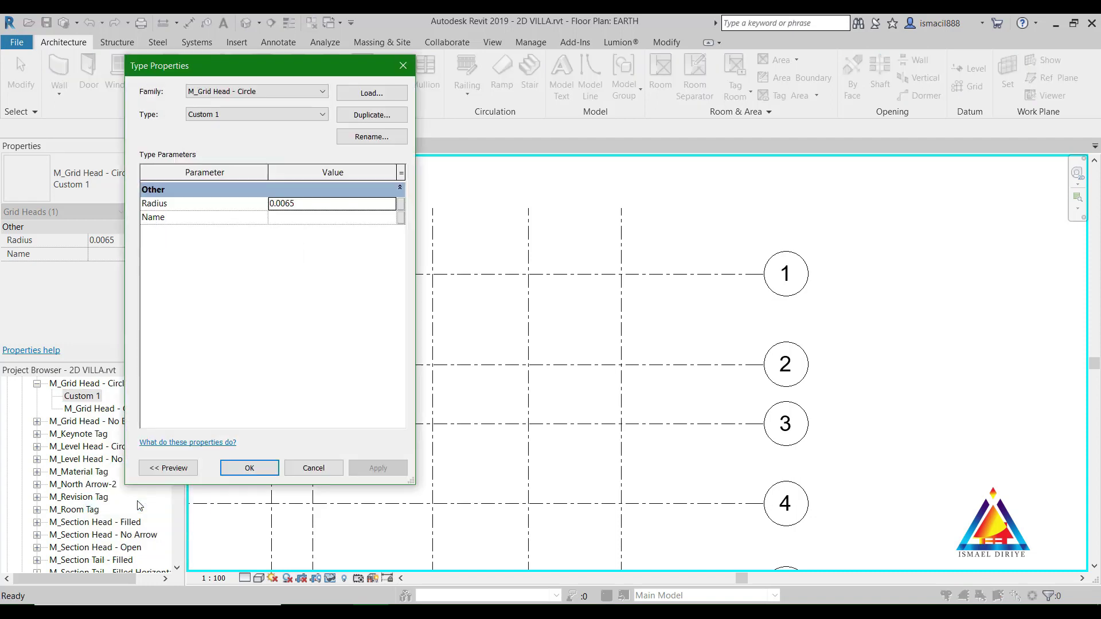
left_click_drag(310, 80, 485, 106)
left_click(469, 241)
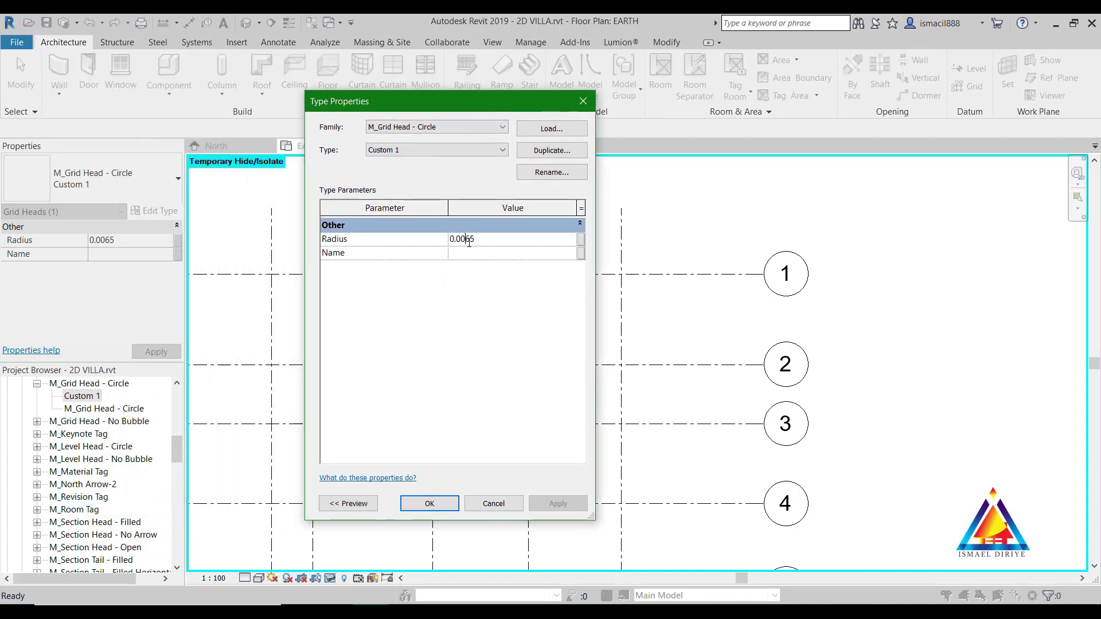
left_click_drag(467, 239, 486, 238)
type("40")
left_click(430, 503)
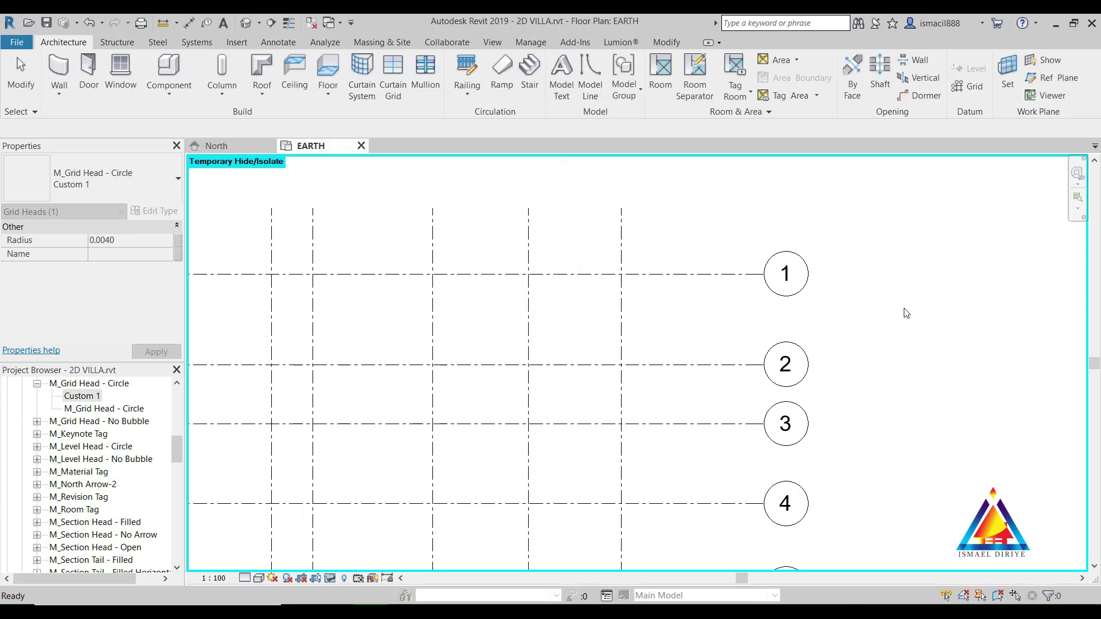
Set grid 1's type Symbol to M_Grid Head - Circle : Custom 1 and inspect the bubble.
left_click(806, 279)
left_click(154, 211)
left_click(570, 239)
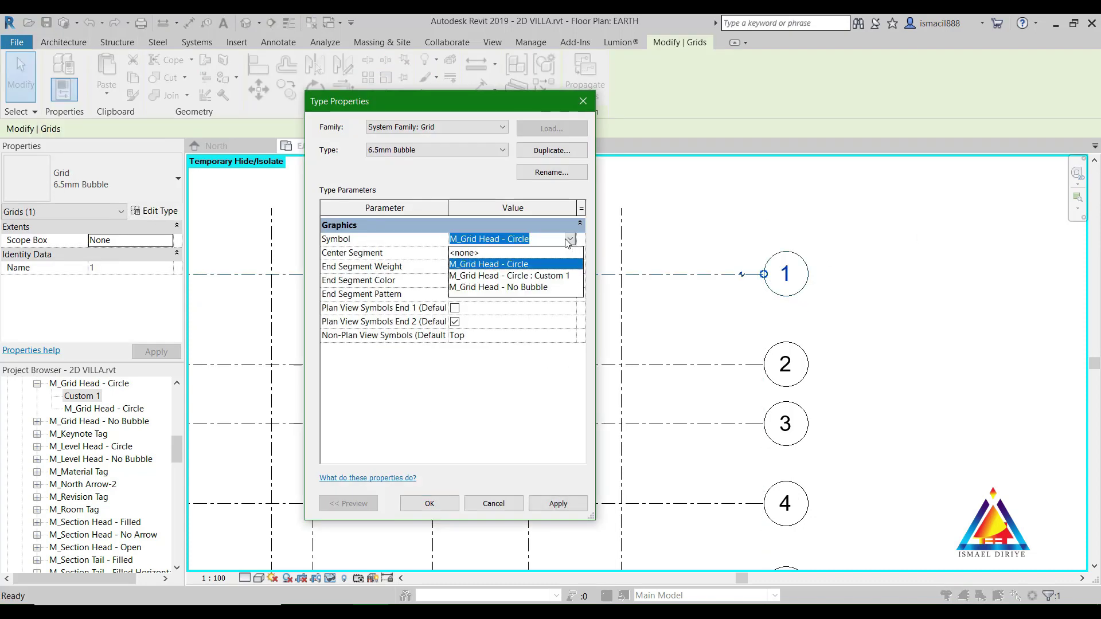
left_click(537, 276)
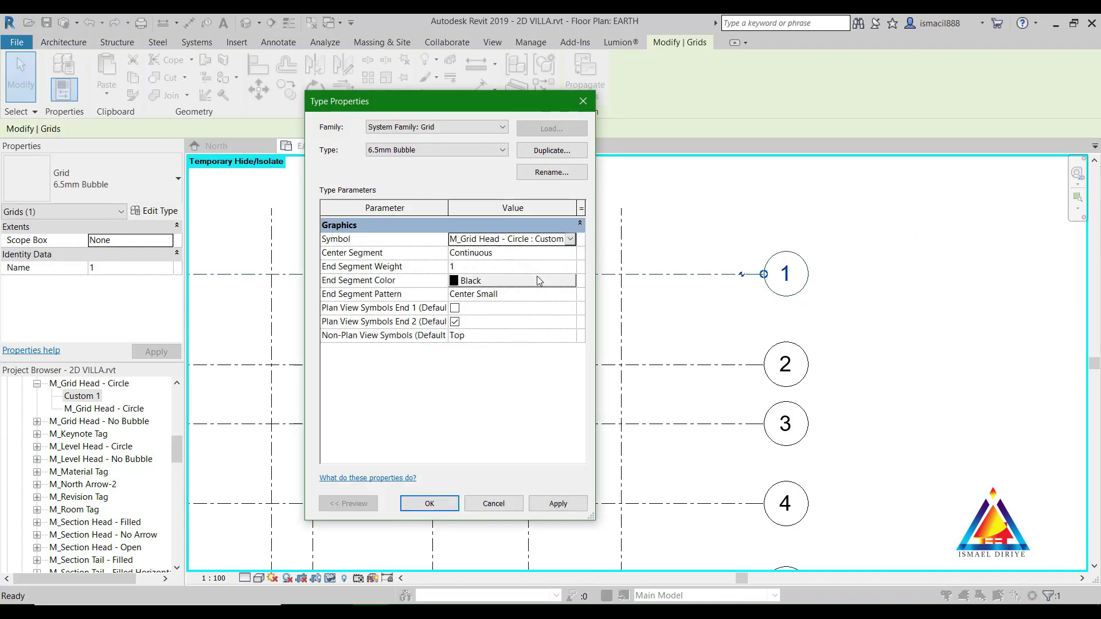
left_click(557, 504)
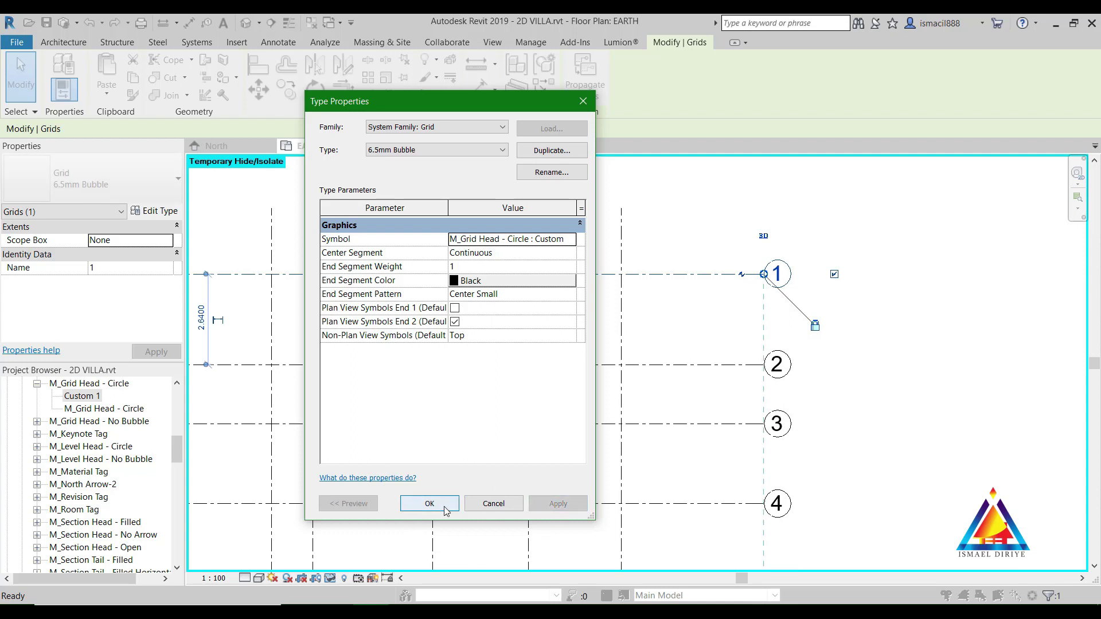
left_click(446, 506)
left_click(868, 413)
scroll(803, 413, "down", 2)
scroll(826, 425, "down", 2)
scroll(746, 296, "up", 5)
scroll(728, 295, "up", 2)
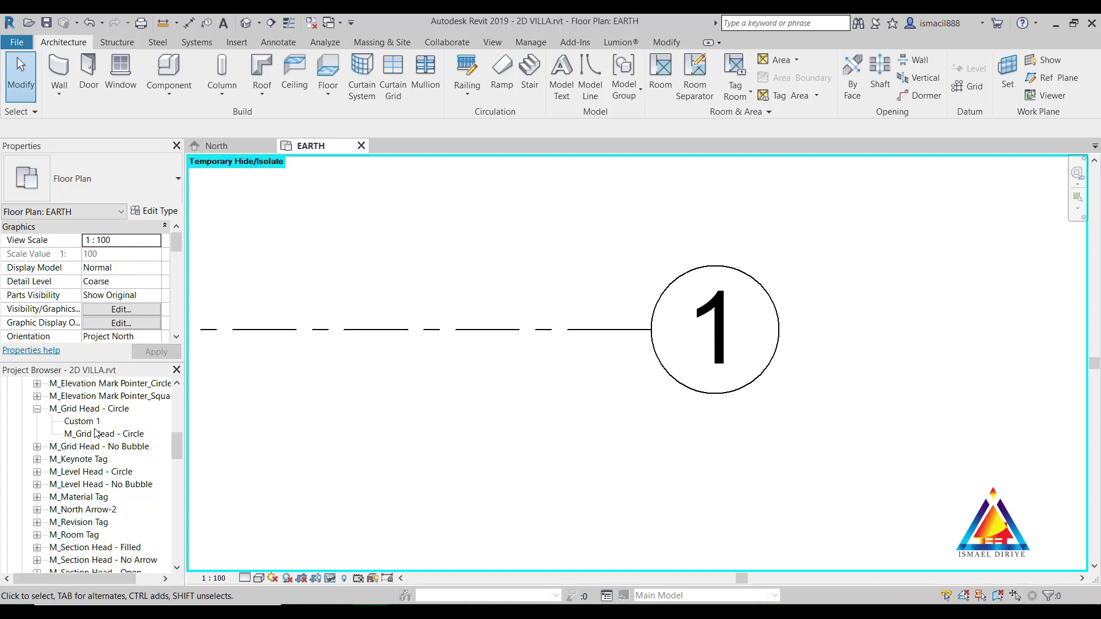
In the M_Grid Head - Circle family, duplicate the label's type as '3.5 mm'.
left_click(90, 409)
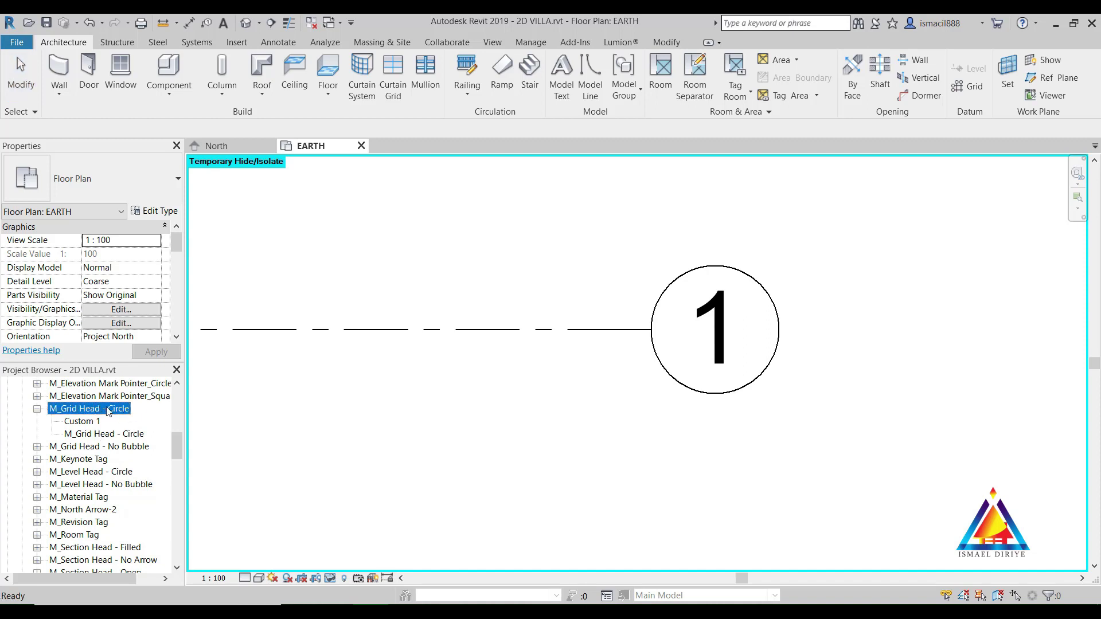
right_click(108, 411)
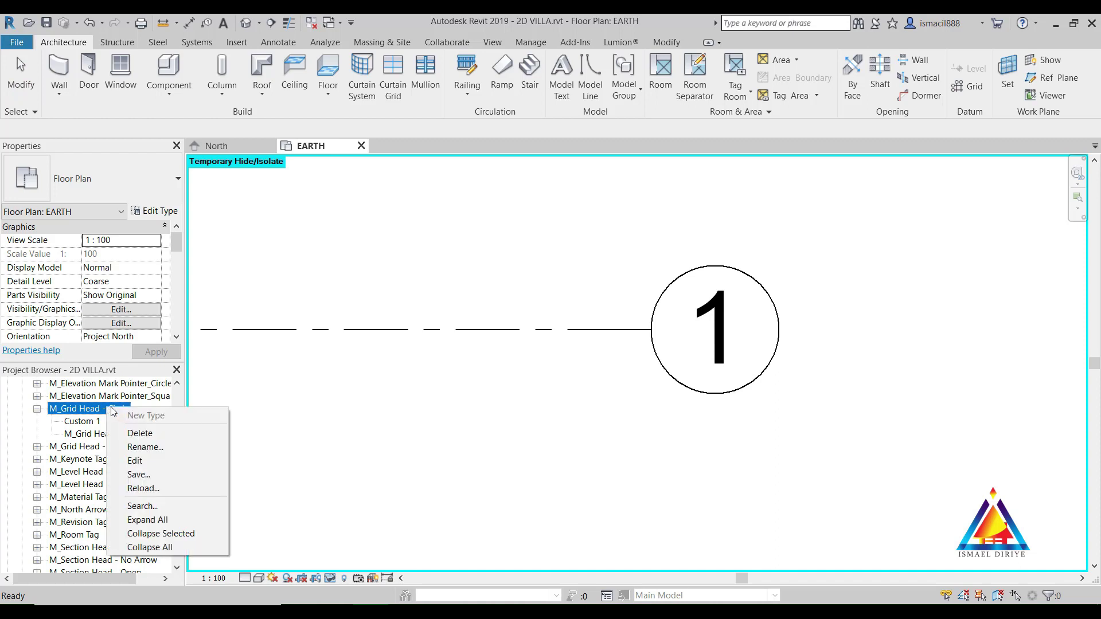
left_click(152, 465)
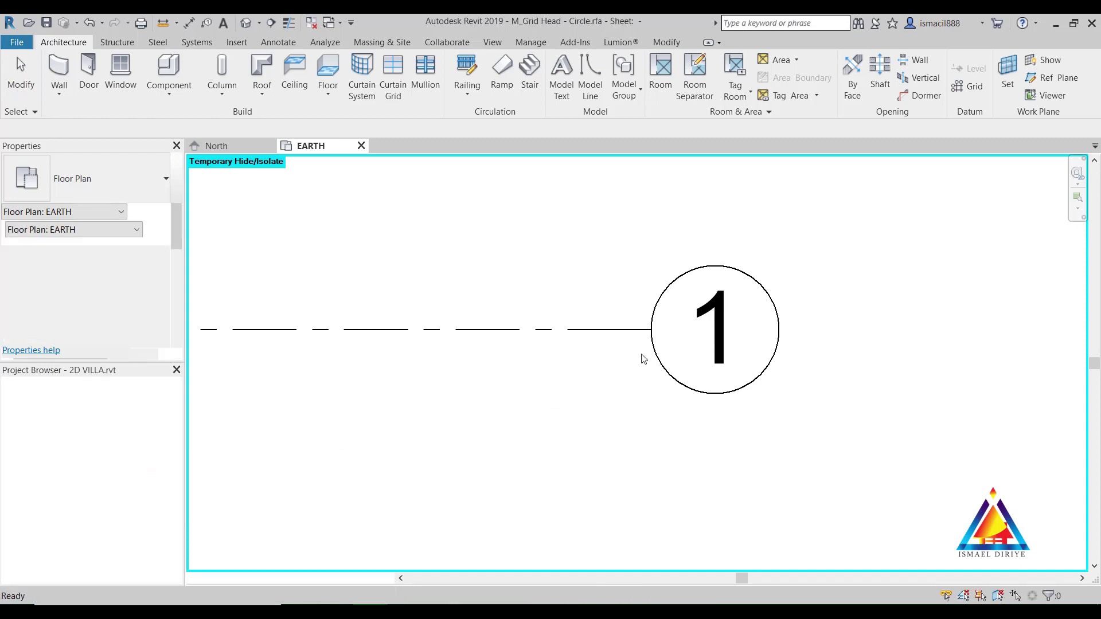
left_click(643, 358)
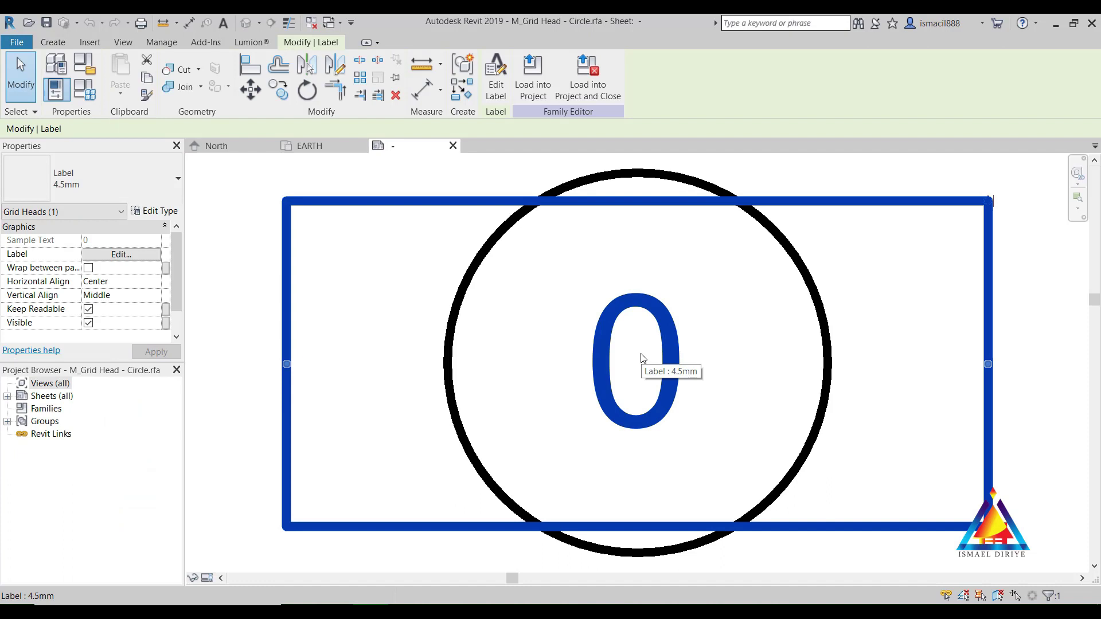
left_click(156, 212)
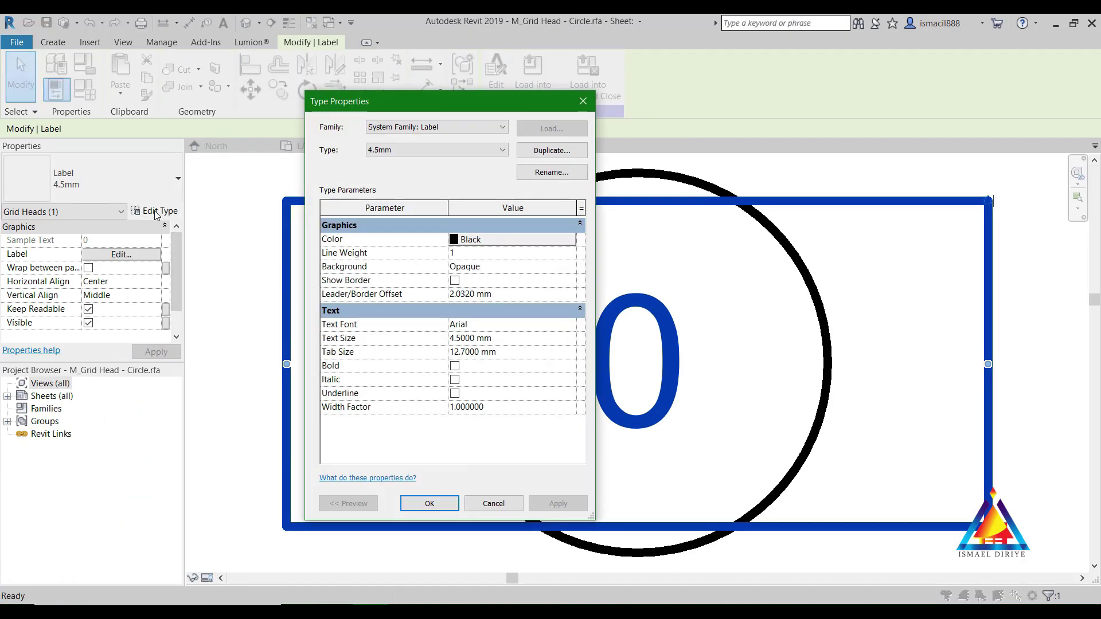
left_click(571, 151)
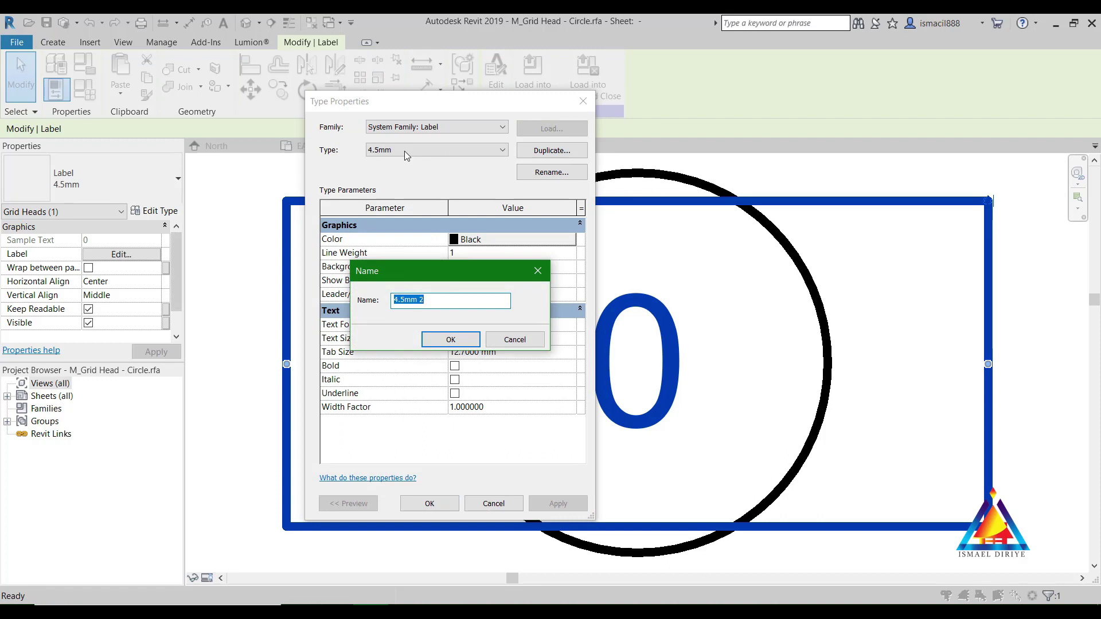
type("3.5 mm")
left_click(460, 343)
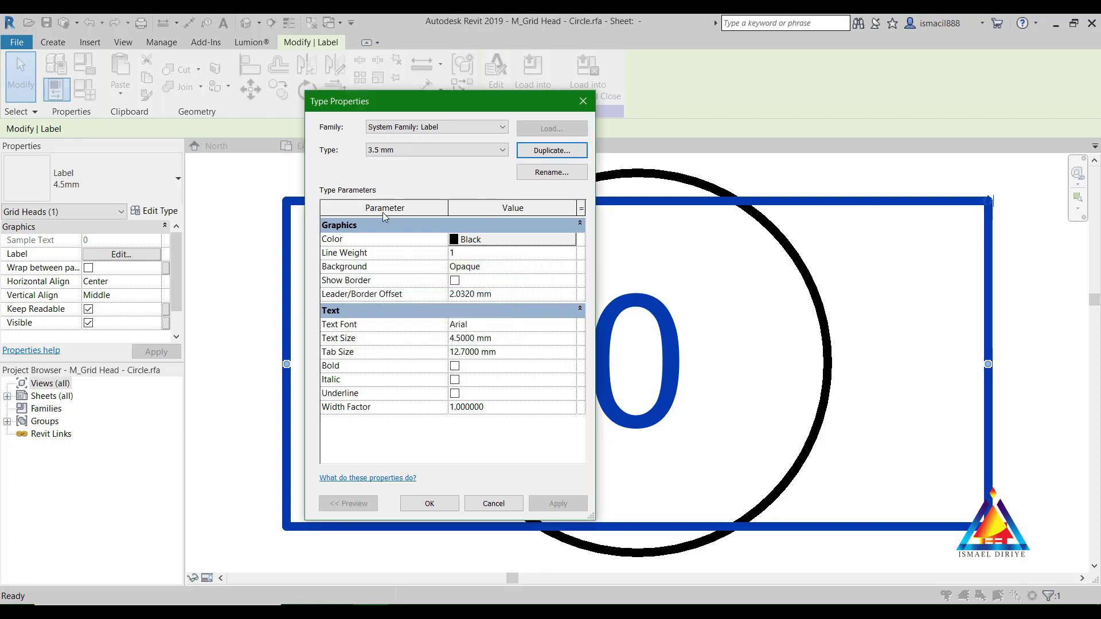
Set the label type's text size to 3.5 mm and font to Stylus BT.
left_click(458, 341)
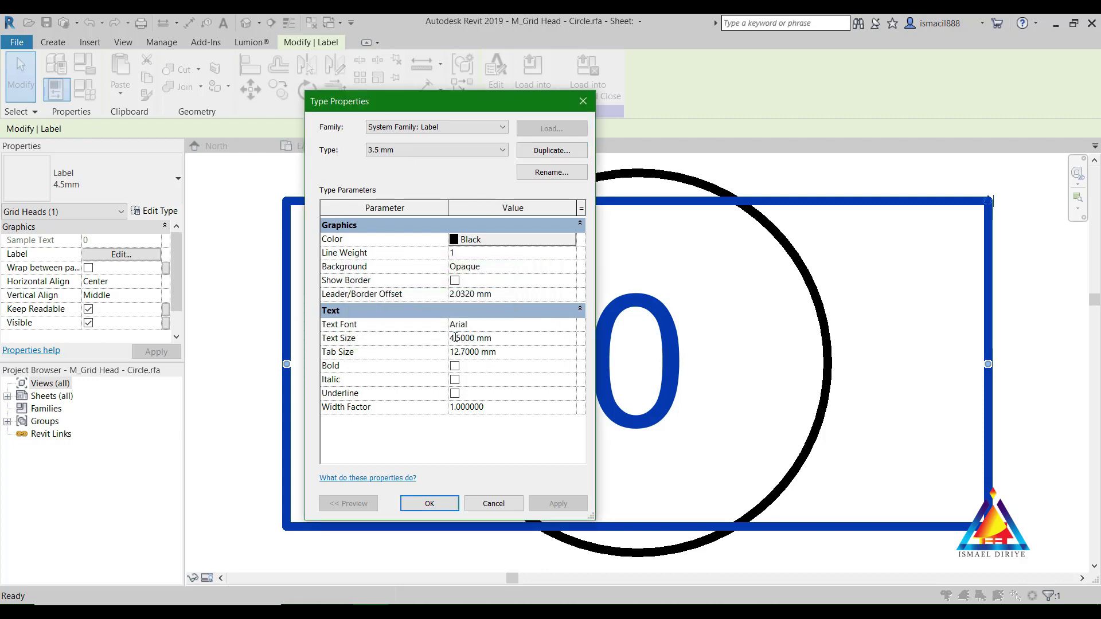
key("BackSpace")
type("3")
left_click(504, 326)
type("BT")
scroll(475, 377, "down", 2)
scroll(475, 378, "down", 1)
scroll(526, 385, "up", 5)
left_click(459, 343)
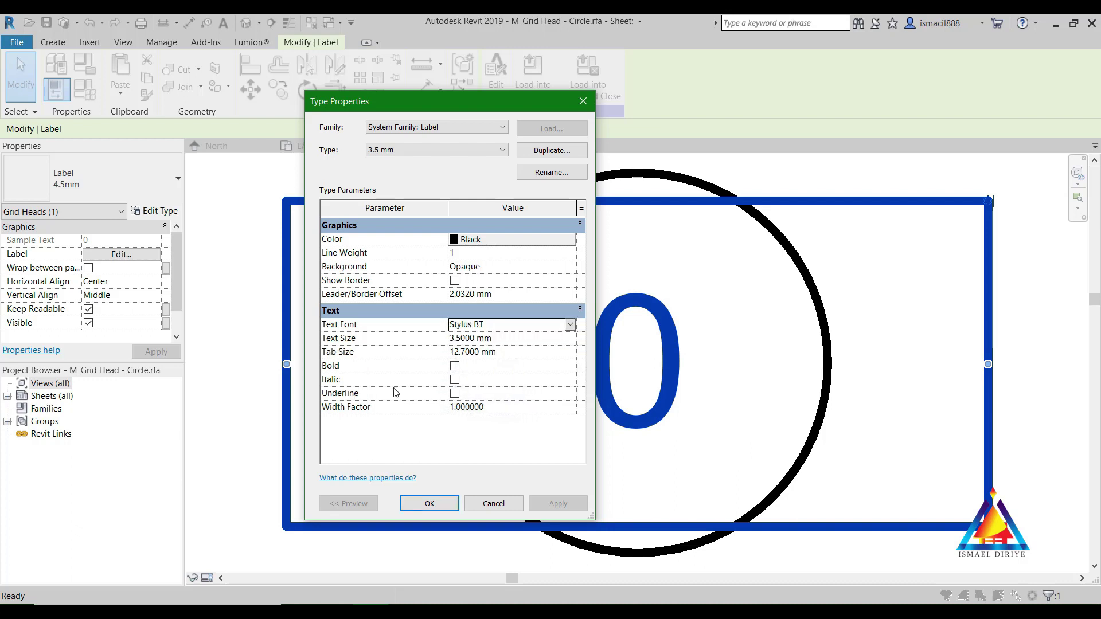
Make the label bold with a 0.8 width factor and transparent background.
left_click(455, 367)
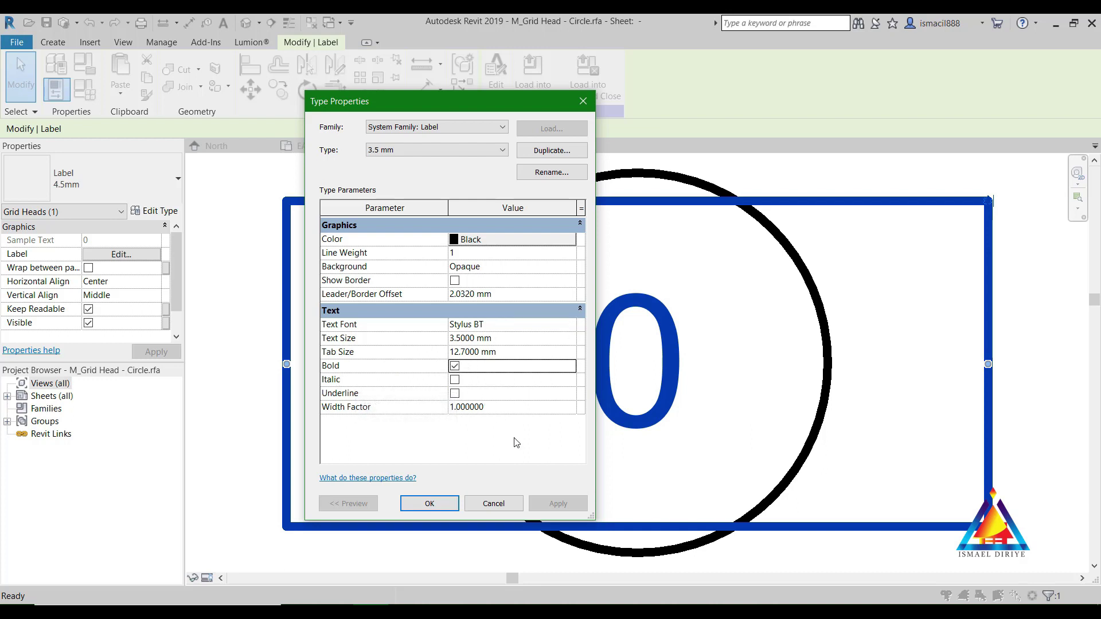
left_click(521, 411)
type("0.8")
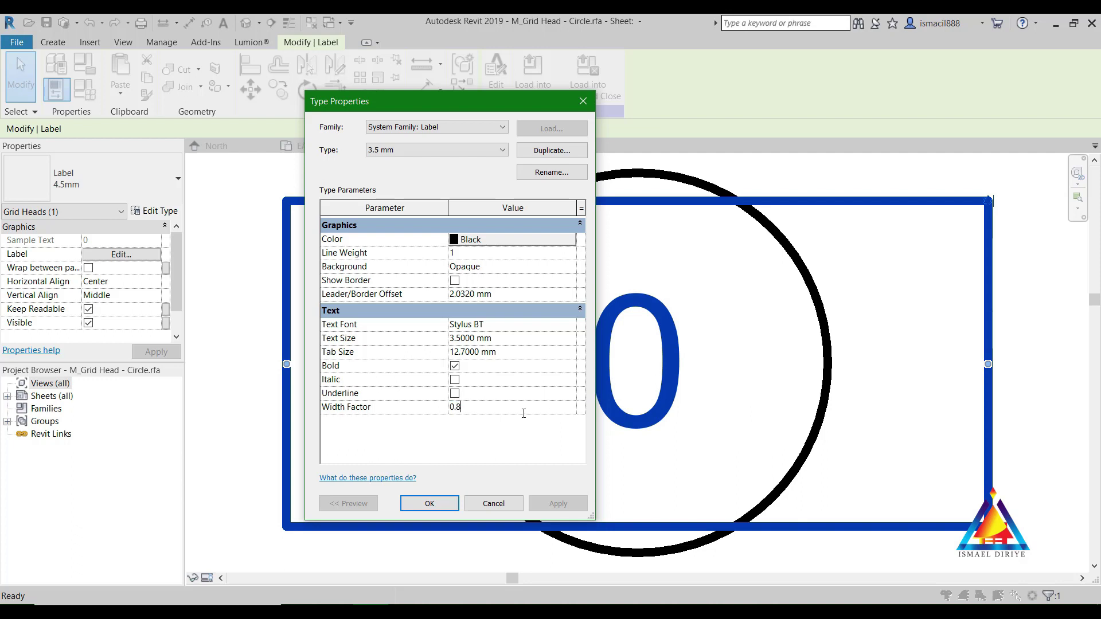
left_click(571, 268)
left_click(482, 296)
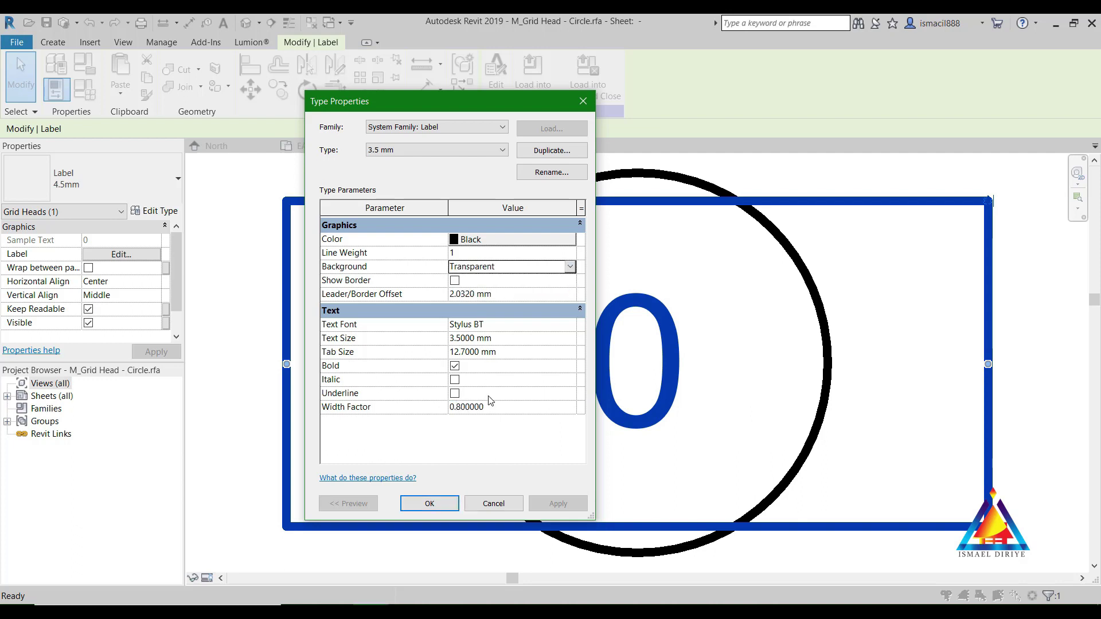
left_click(429, 503)
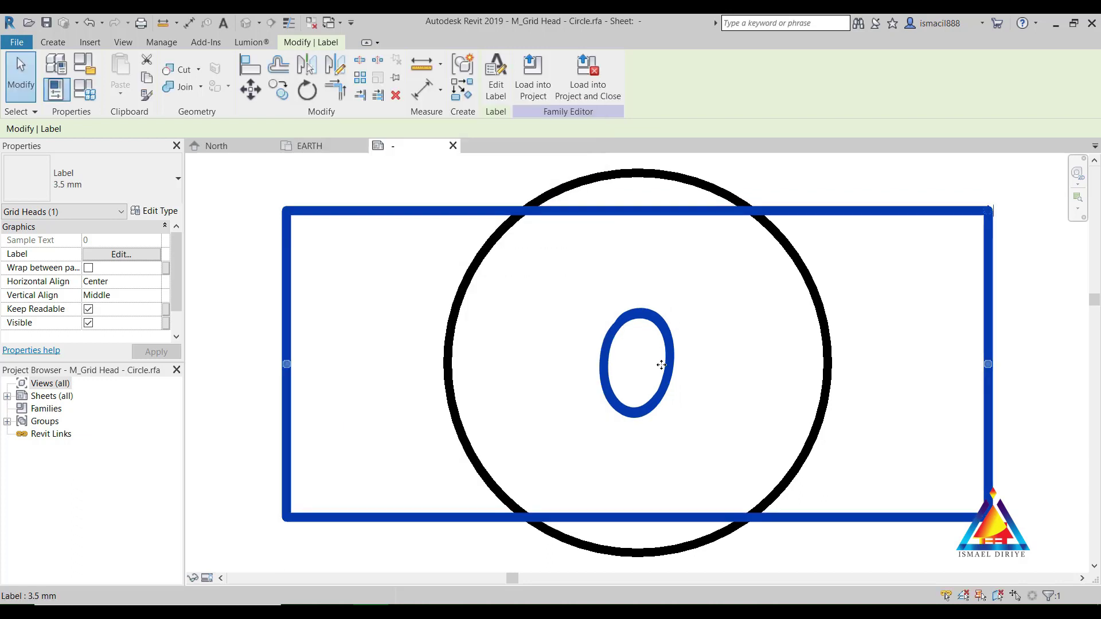
Load the edited grid head into the project, overwriting the existing version and its parameter values.
left_click(594, 86)
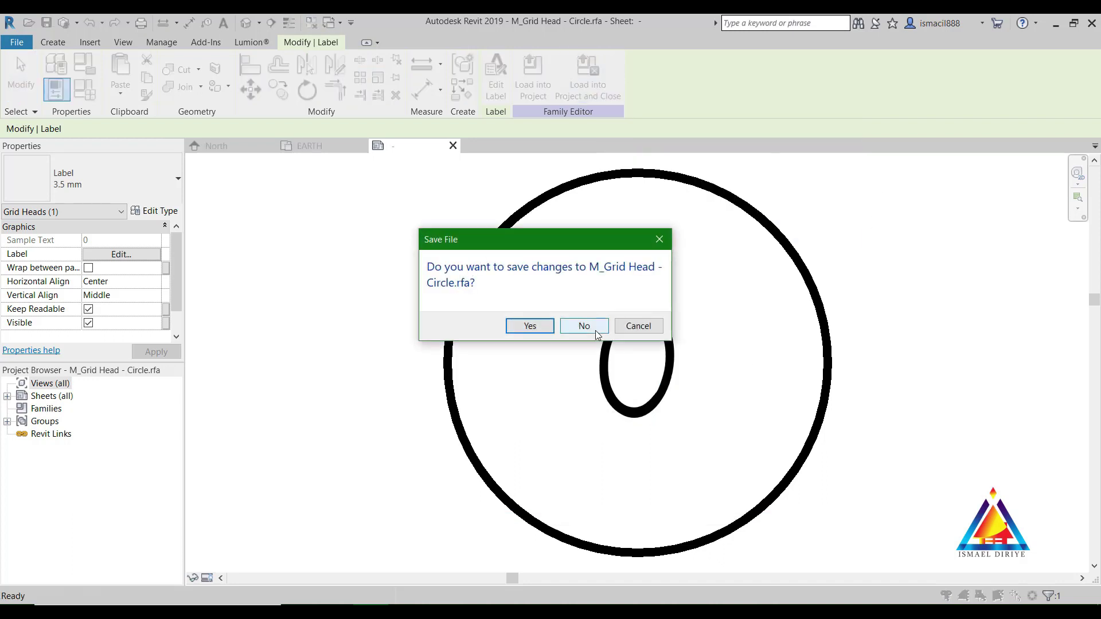
left_click(585, 326)
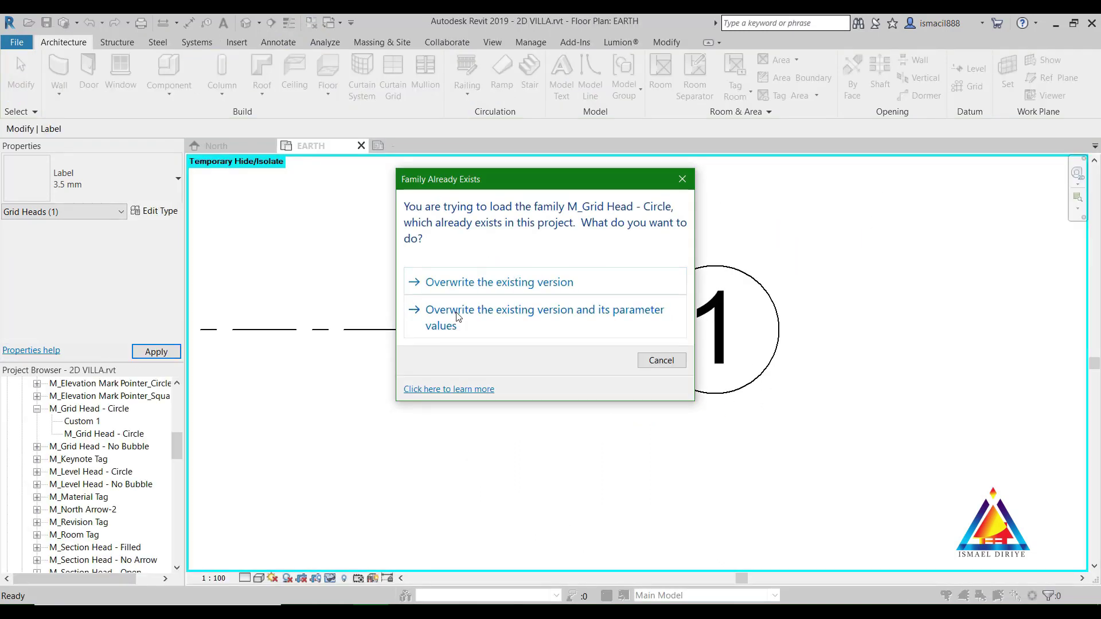
left_click(458, 319)
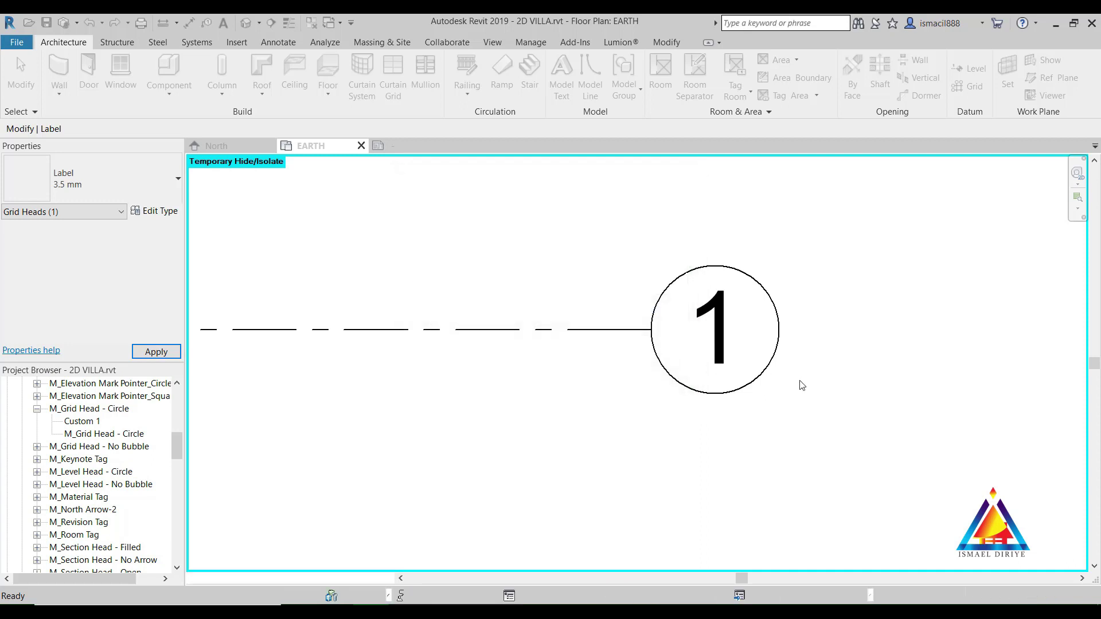
scroll(861, 351, "down", 4)
scroll(859, 289, "up", 4)
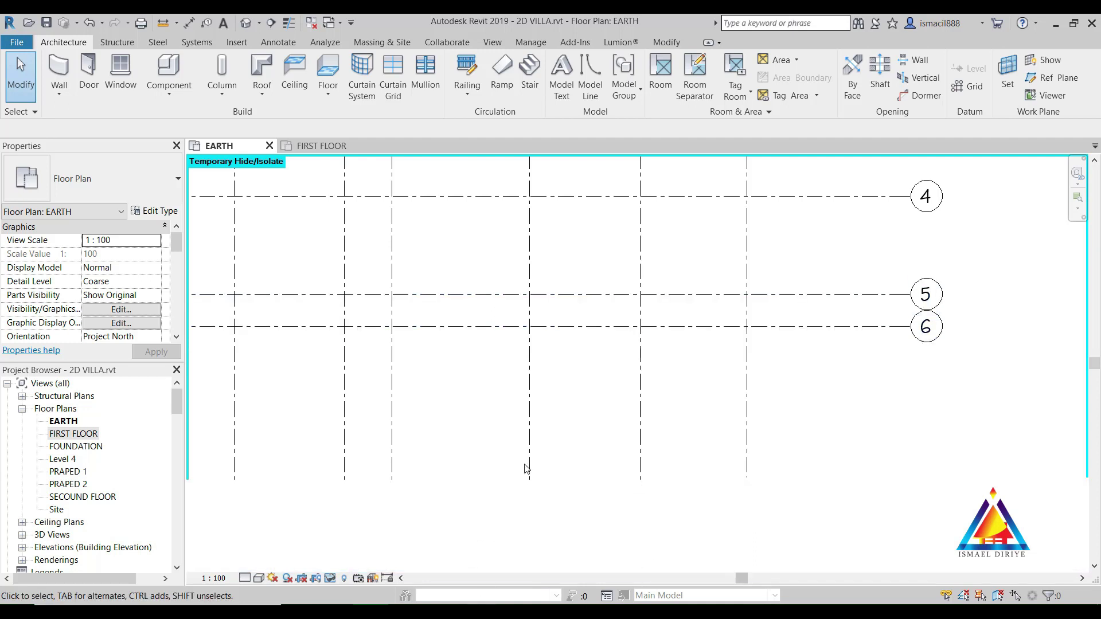
Add elbows to the heads of grids 6 and B so they sit offset.
left_click(854, 327)
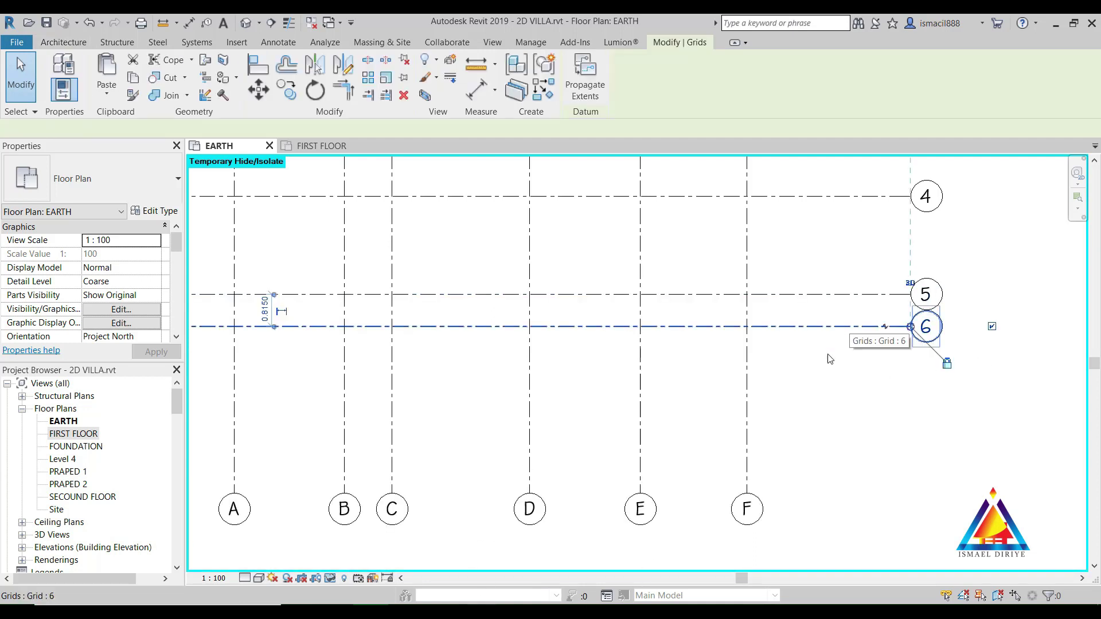
left_click(887, 332)
key("Escape")
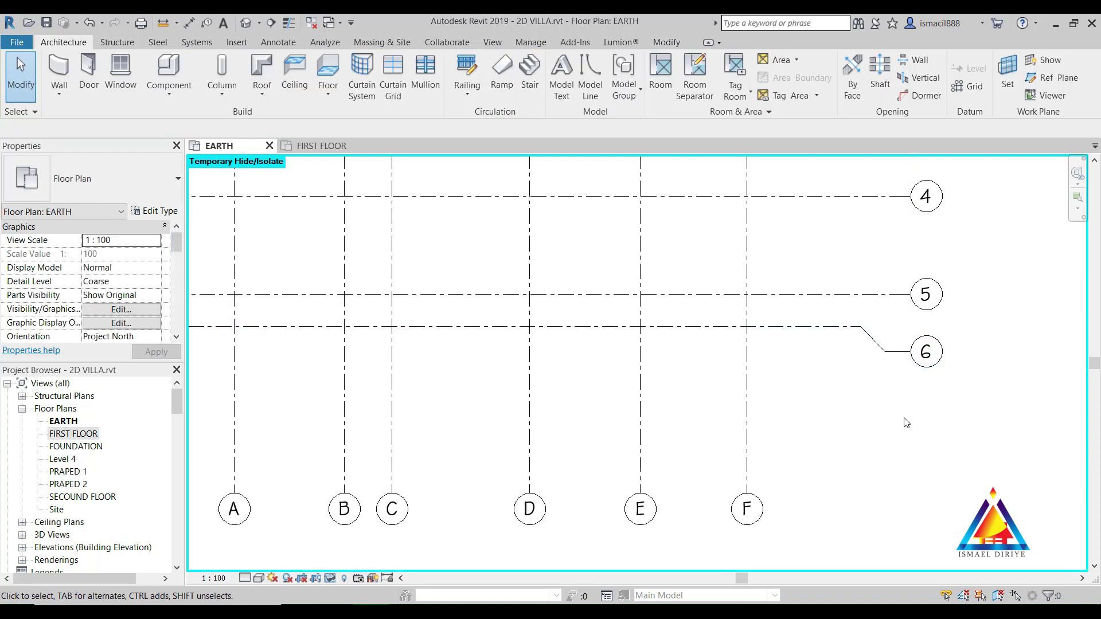
scroll(906, 419, "down", 3)
scroll(768, 531, "up", 1)
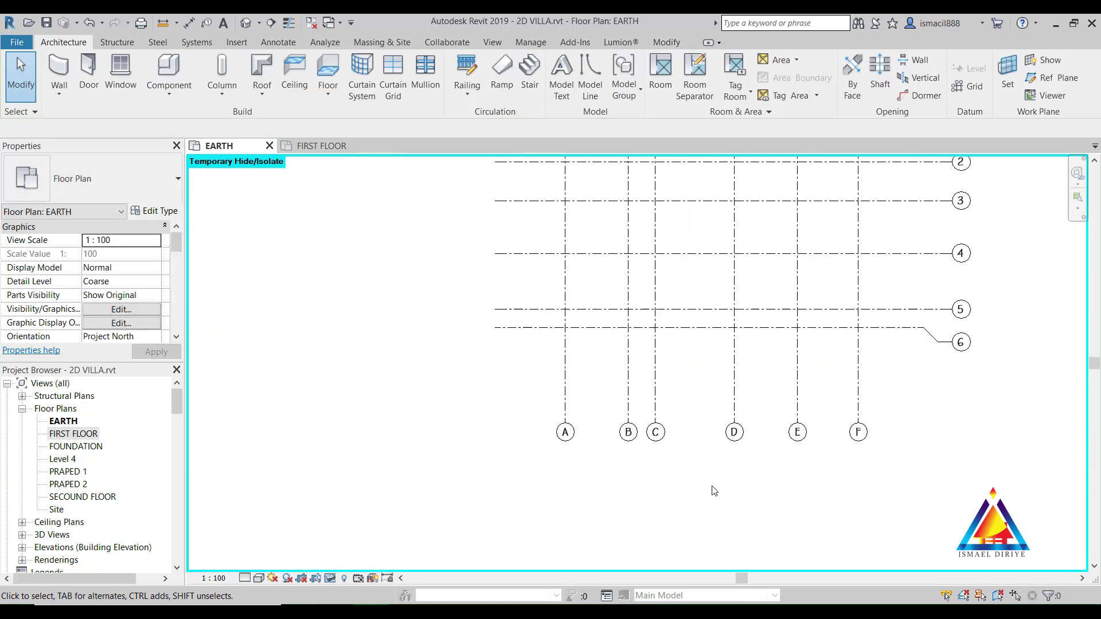
left_click(629, 367)
left_click(631, 414)
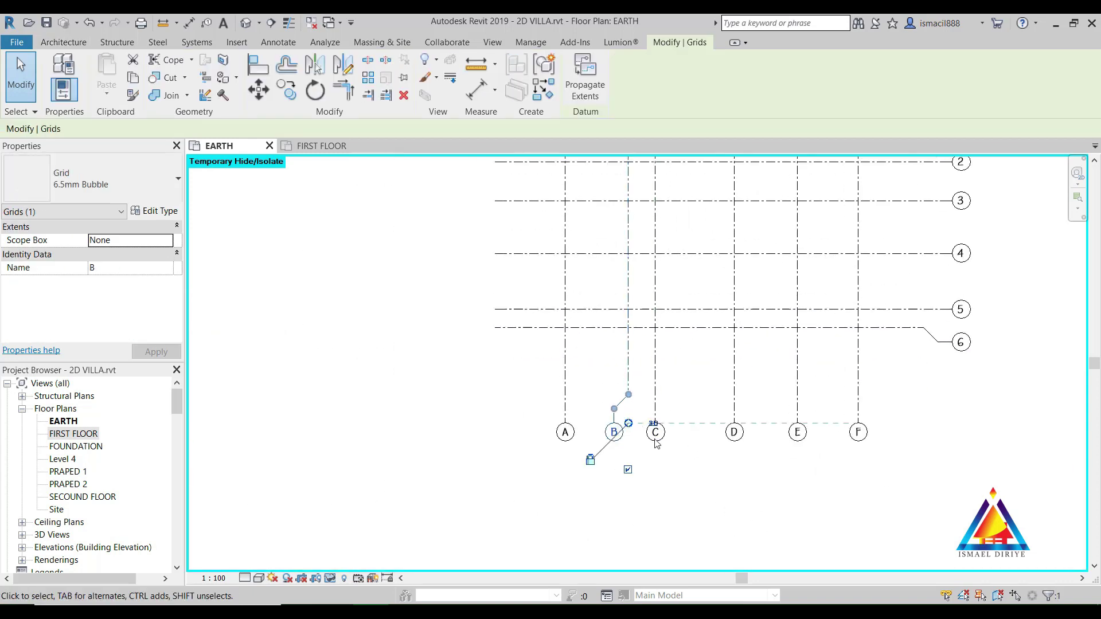
key("Escape")
scroll(966, 430, "down", 1)
scroll(966, 430, "down", 1)
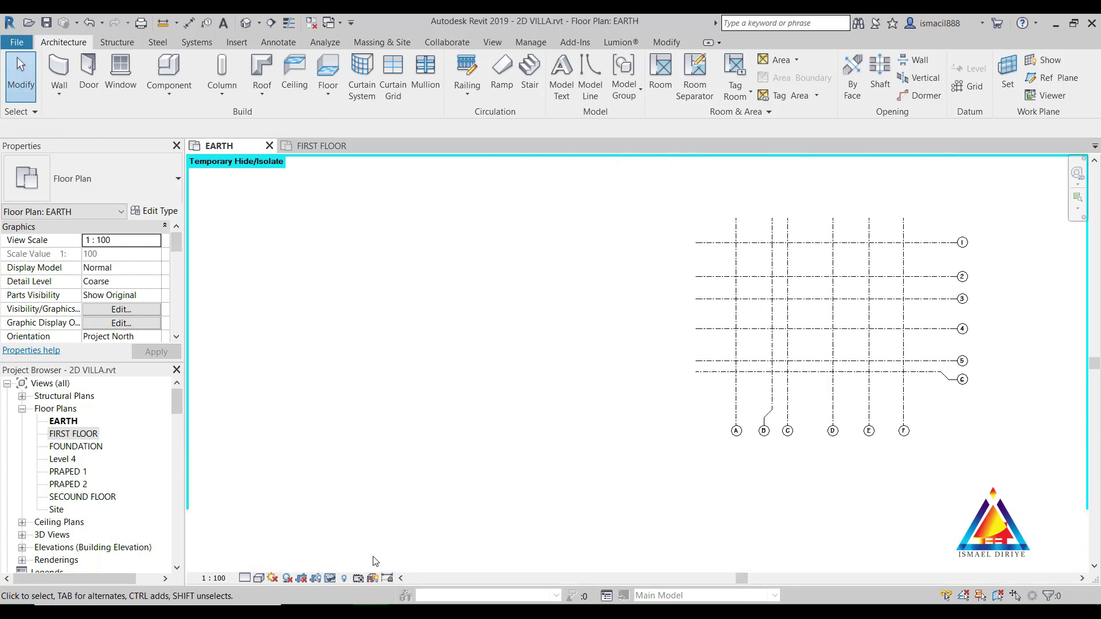
Reset Temporary Hide/Isolate so the hidden villa walls reappear.
left_click(331, 578)
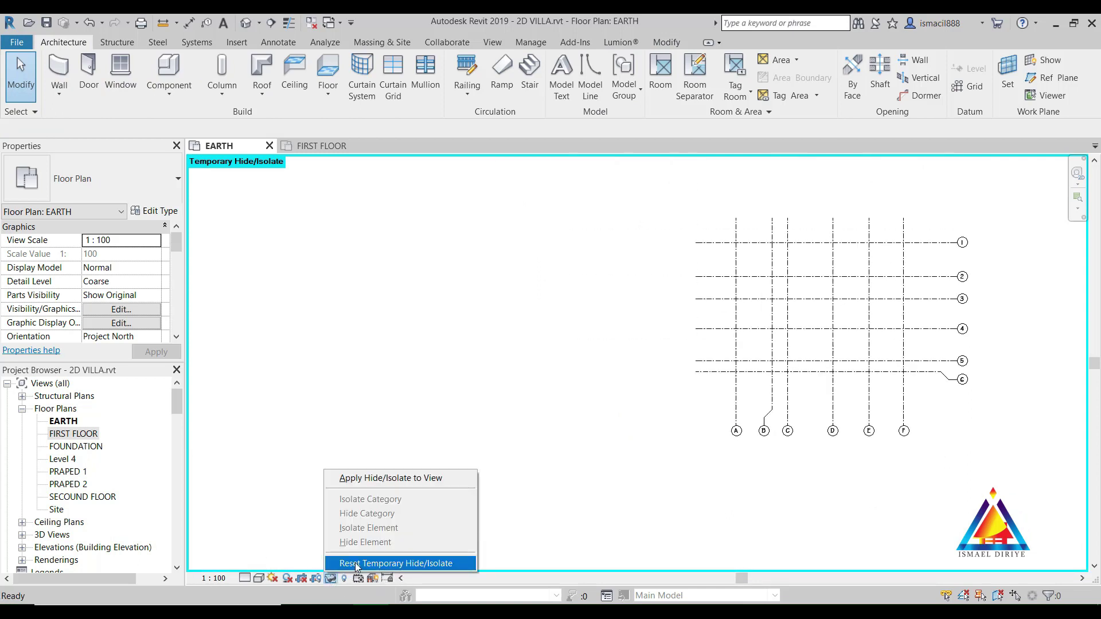
left_click(355, 563)
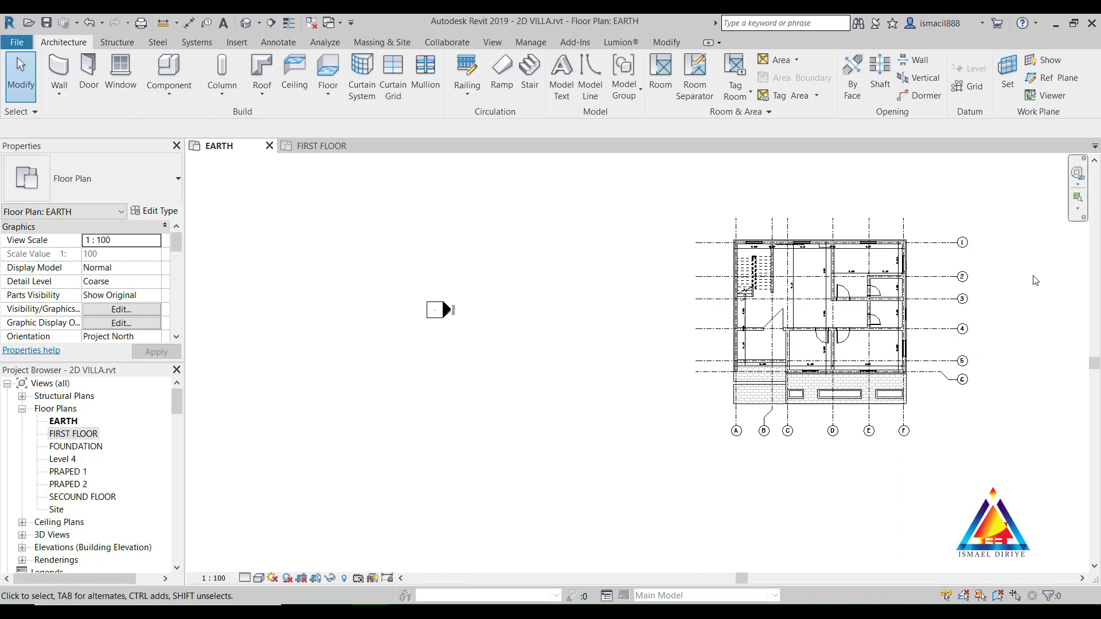
scroll(1035, 281, "up", 3)
scroll(941, 401, "down", 1)
scroll(941, 402, "down", 1)
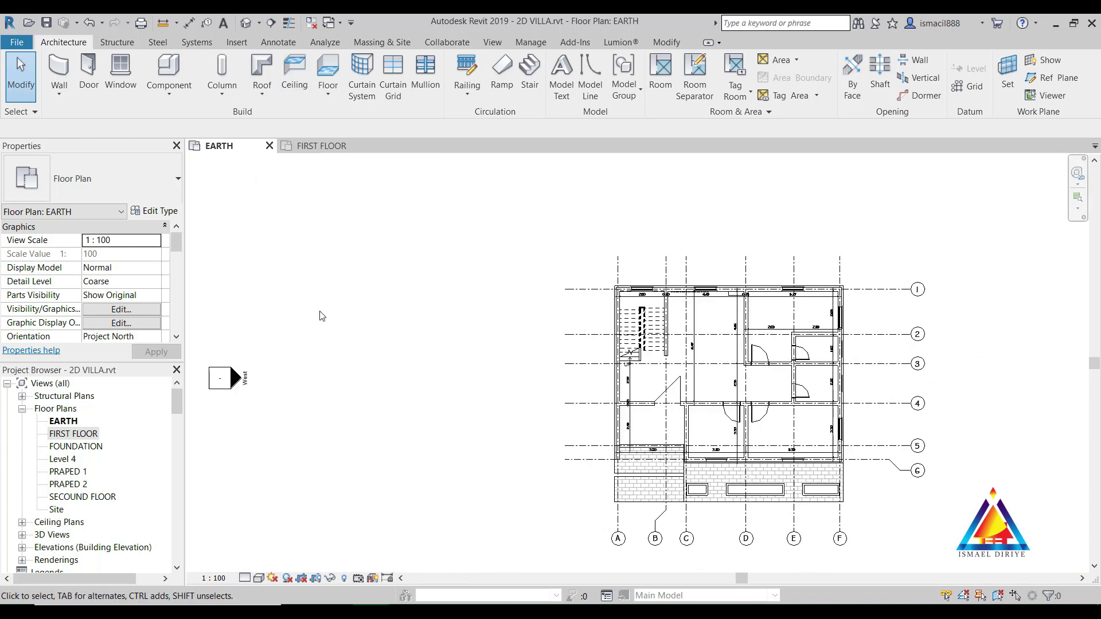
Back in the EARTH plan, isolate the Grids category.
left_click(315, 146)
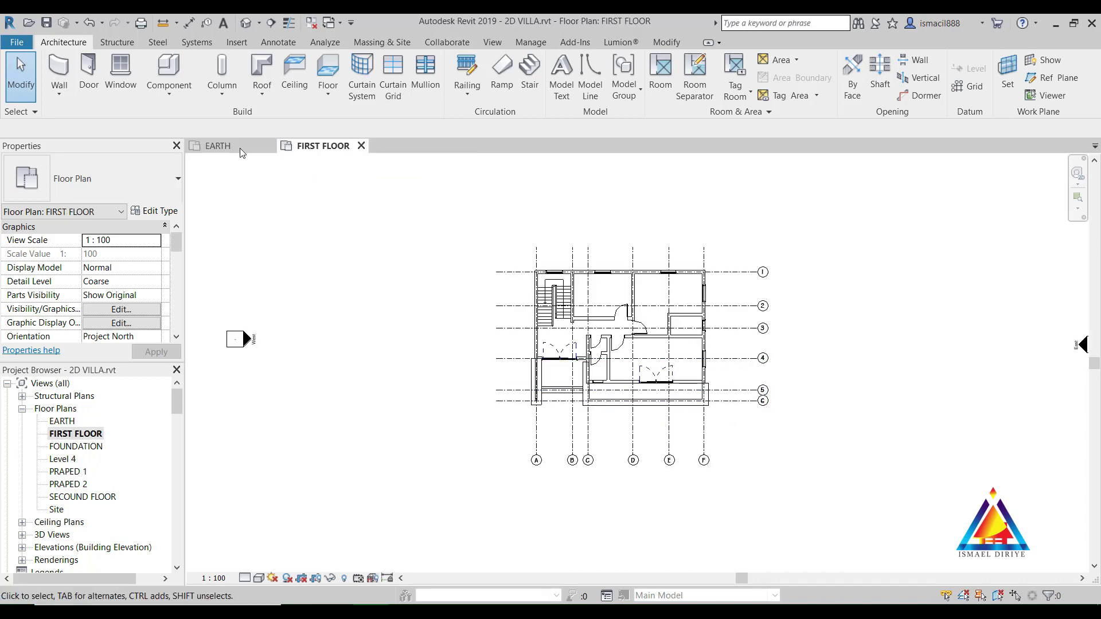
left_click(240, 148)
left_click(745, 401)
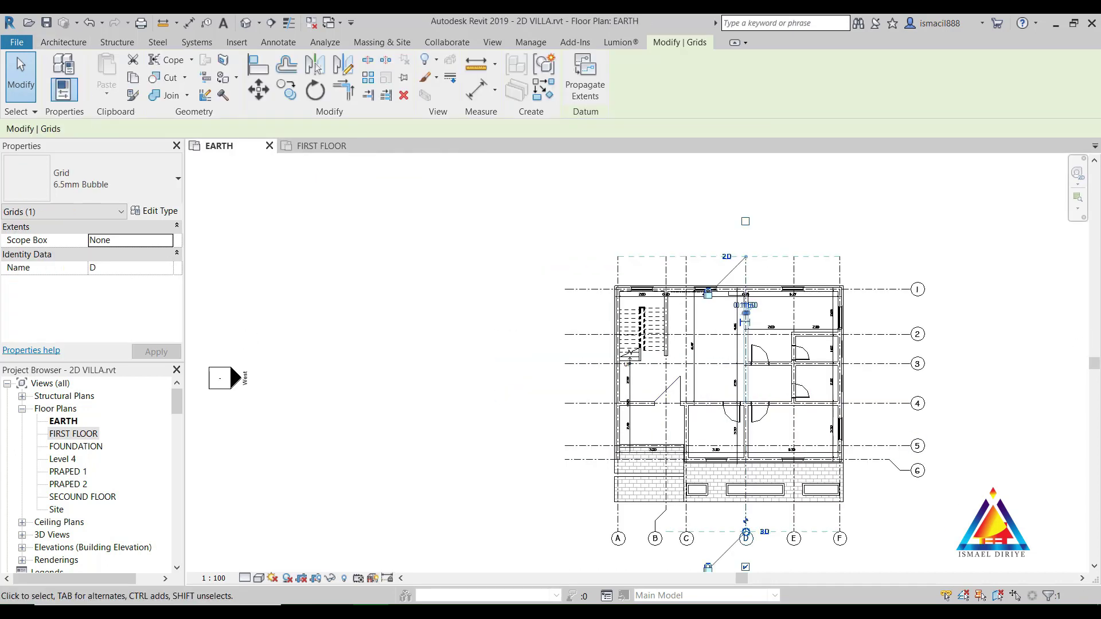
left_click(325, 581)
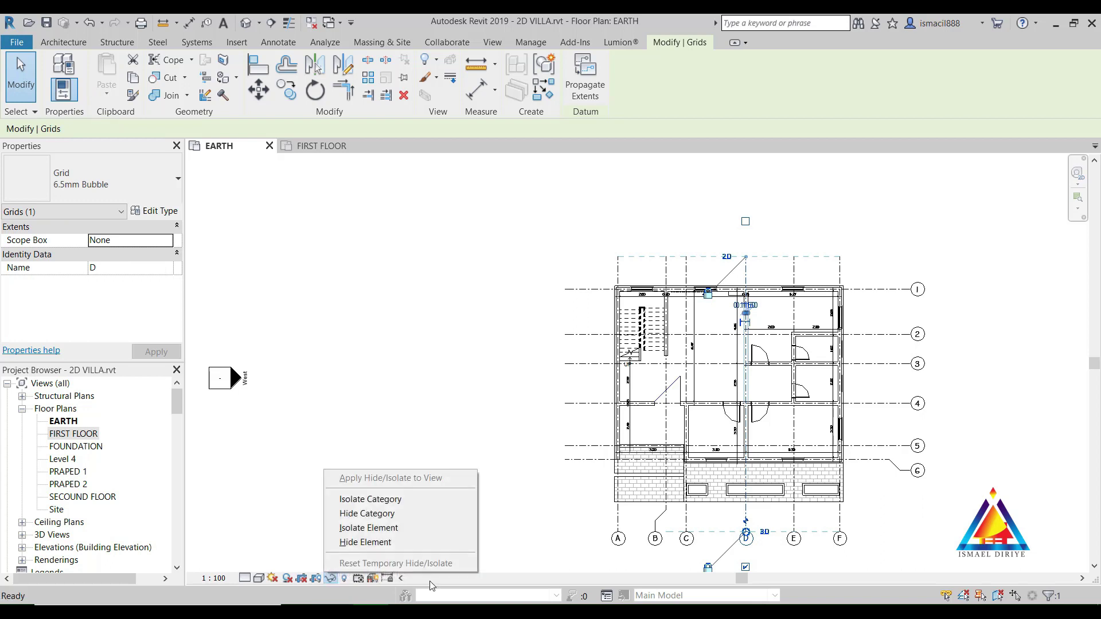
left_click(396, 497)
Propagate all twelve grids' extents to Floor Plan: FIRST FLOOR and view that plan.
left_click(1008, 309)
left_click_drag(890, 511, 607, 259)
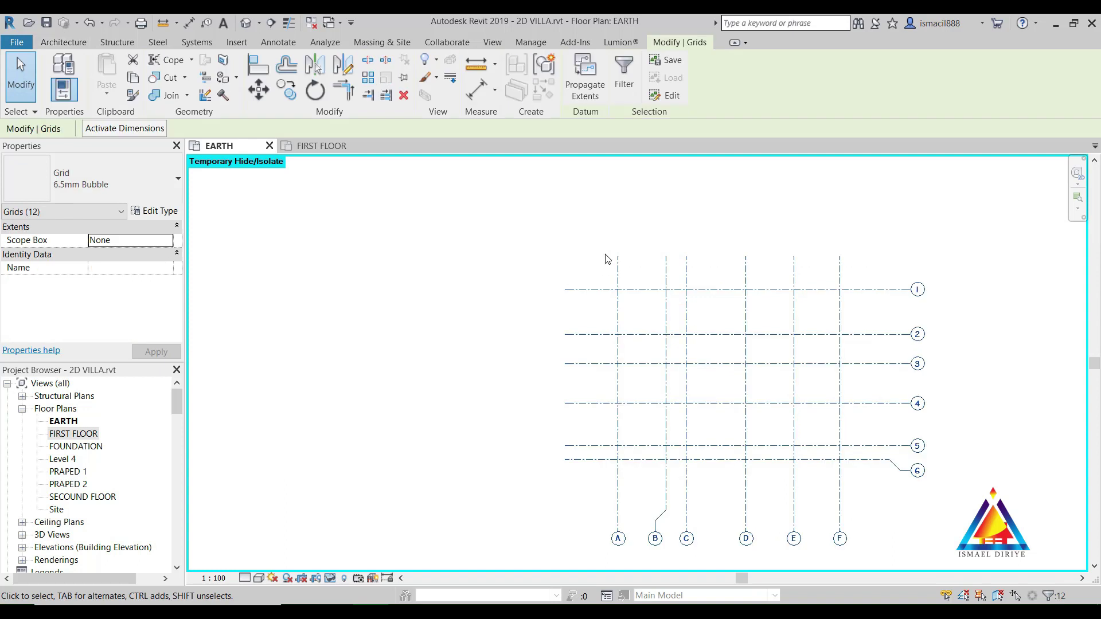
left_click(586, 87)
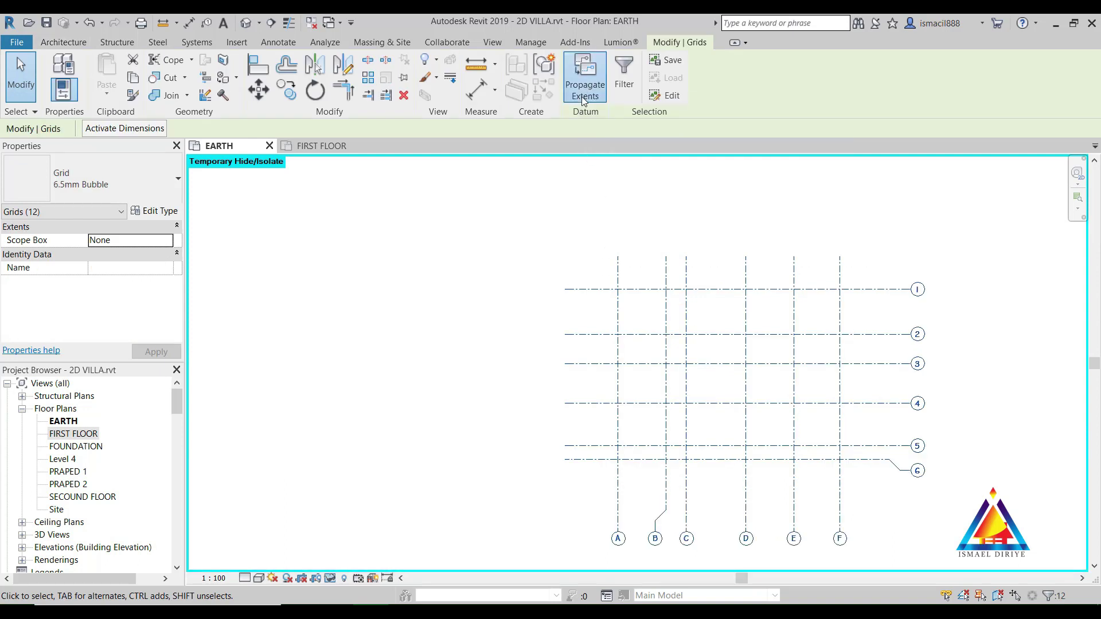
left_click_drag(600, 189, 819, 160)
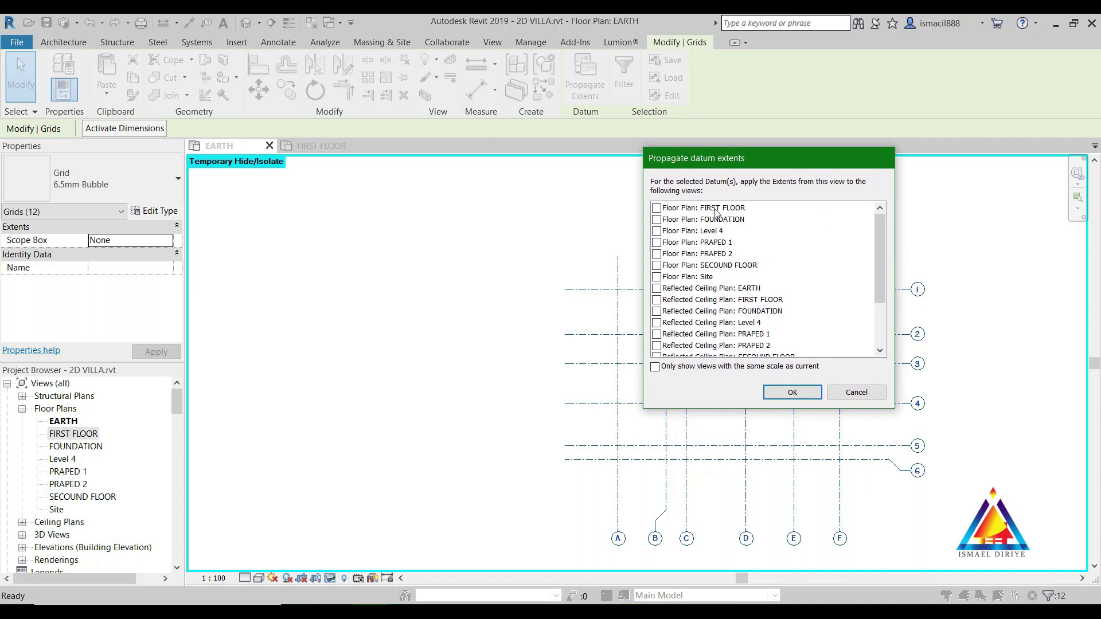
left_click(657, 209)
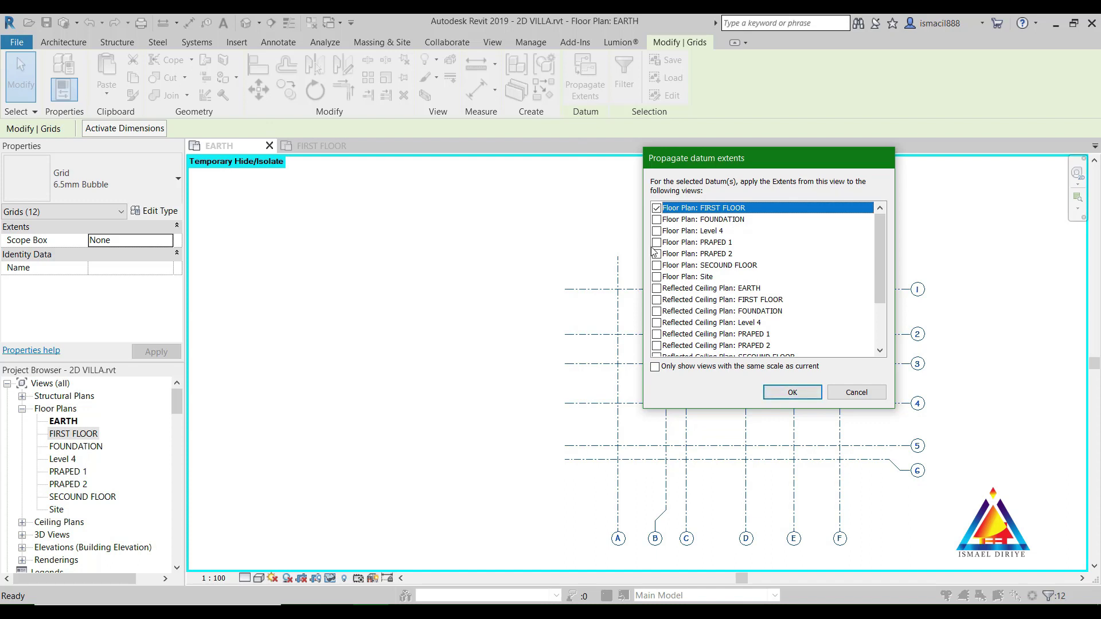
left_click(792, 392)
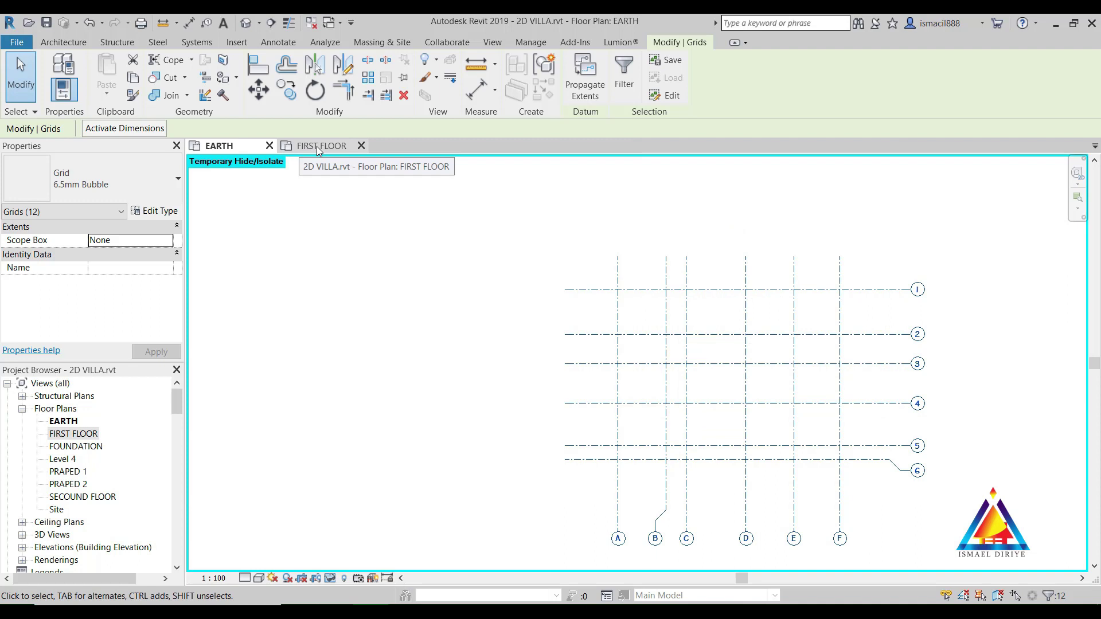
left_click(317, 146)
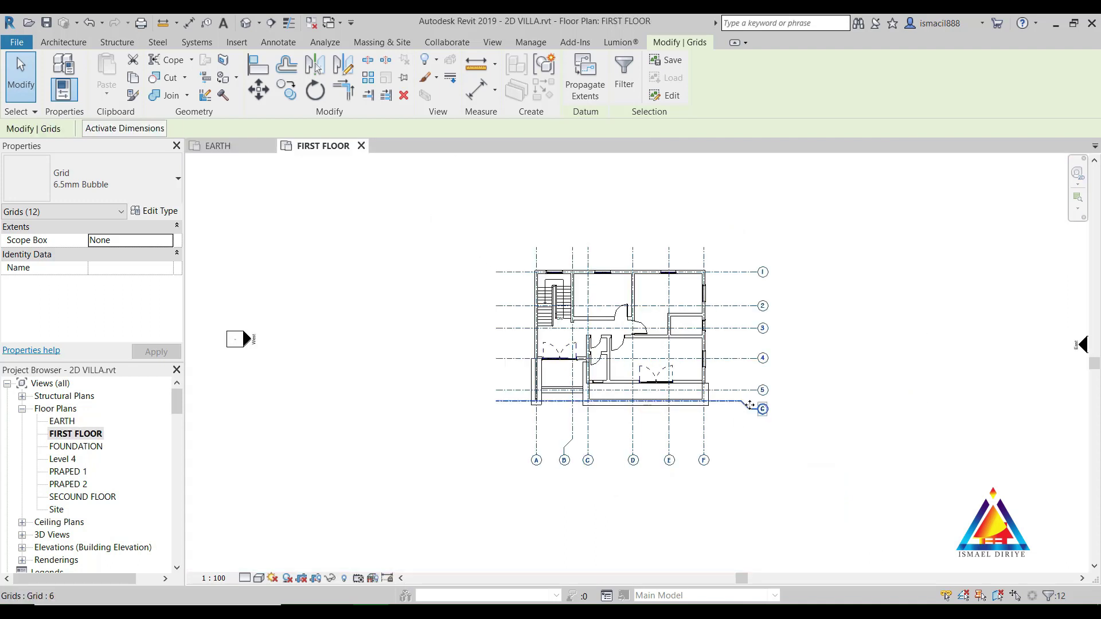
Zoom in on the FIRST FLOOR plan.
scroll(746, 450, "up", 3)
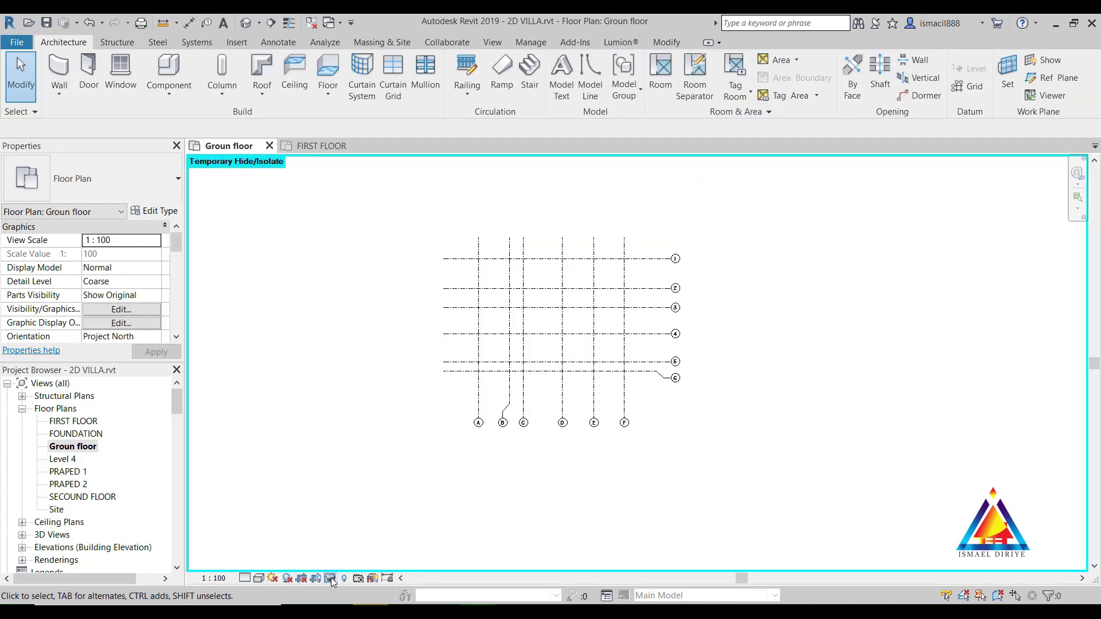
Reset Temporary Hide/Isolate to show all Groun floor elements again.
left_click(331, 578)
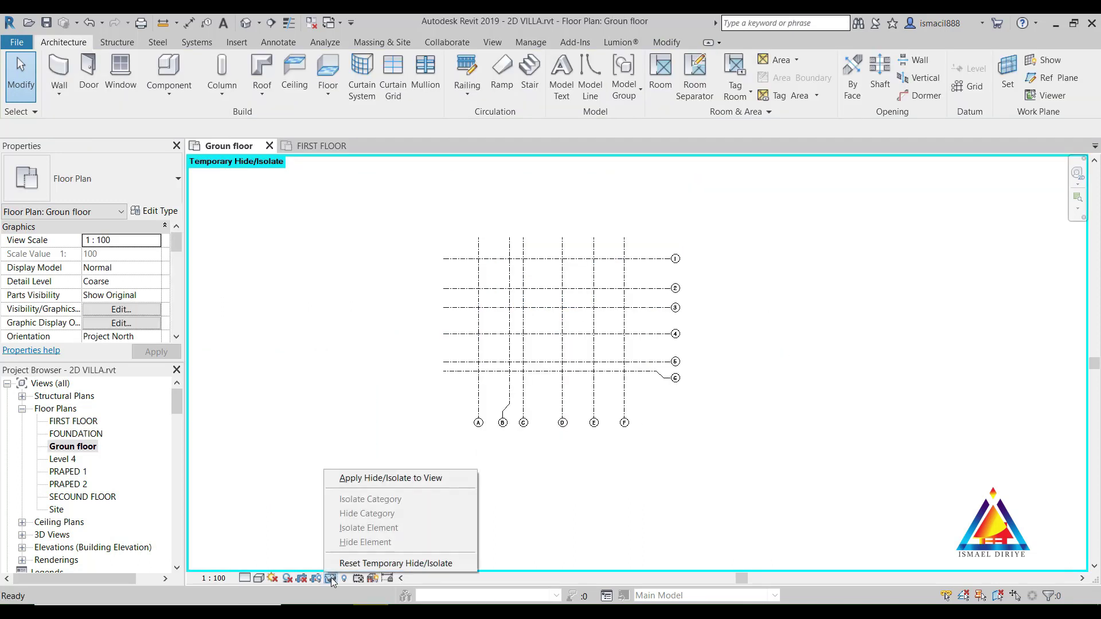
left_click(422, 563)
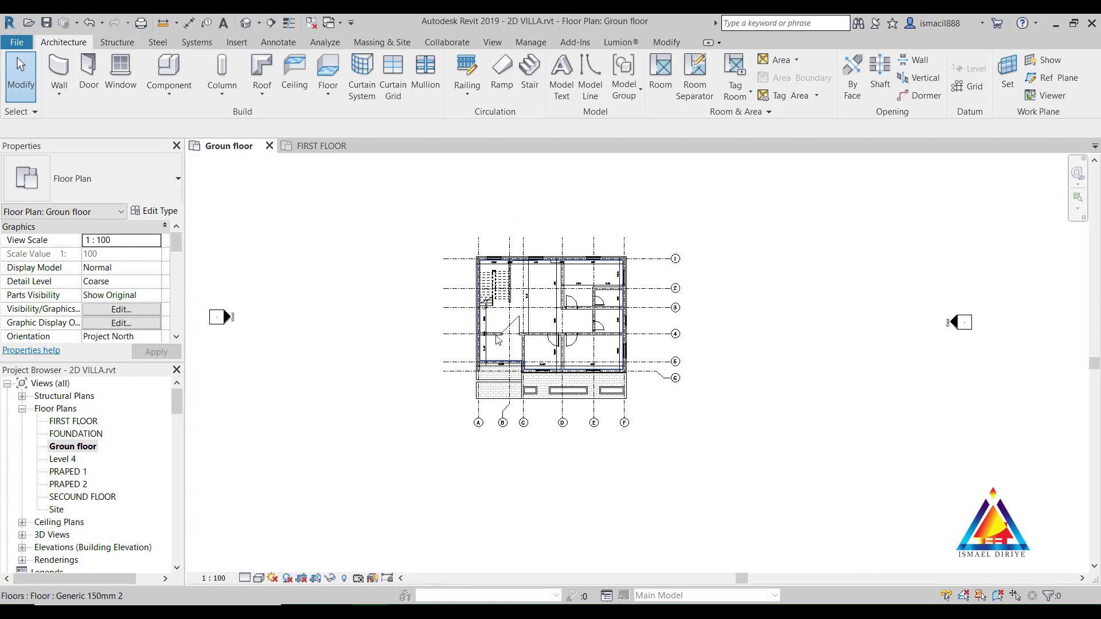
scroll(644, 283, "up", 3)
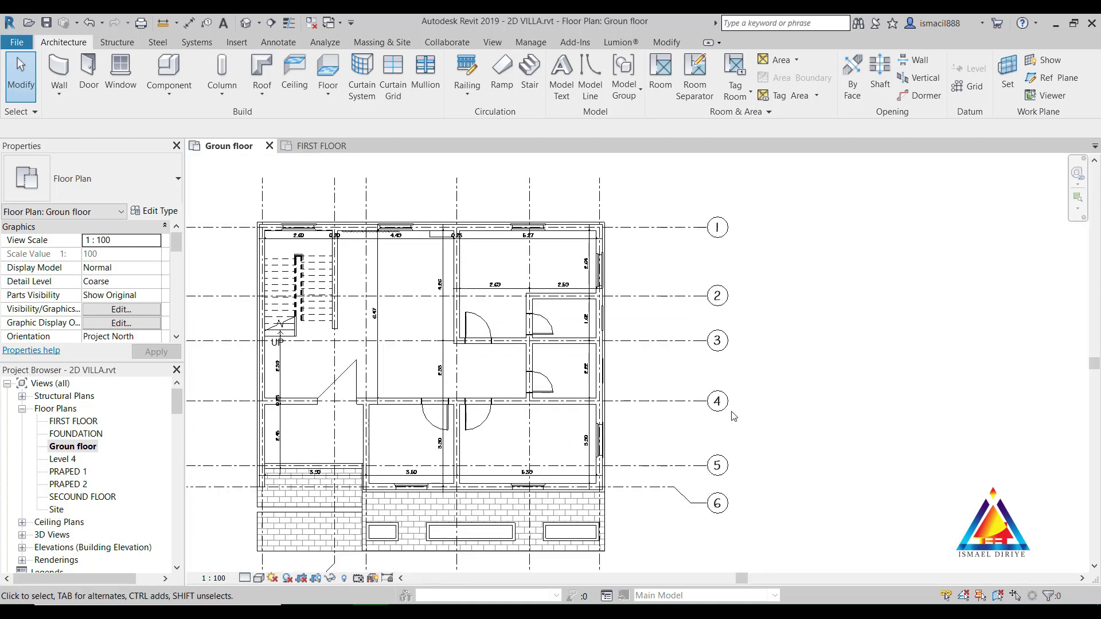
scroll(798, 312, "down", 3)
middle_click_drag(795, 396, 796, 431)
scroll(643, 291, "up", 2)
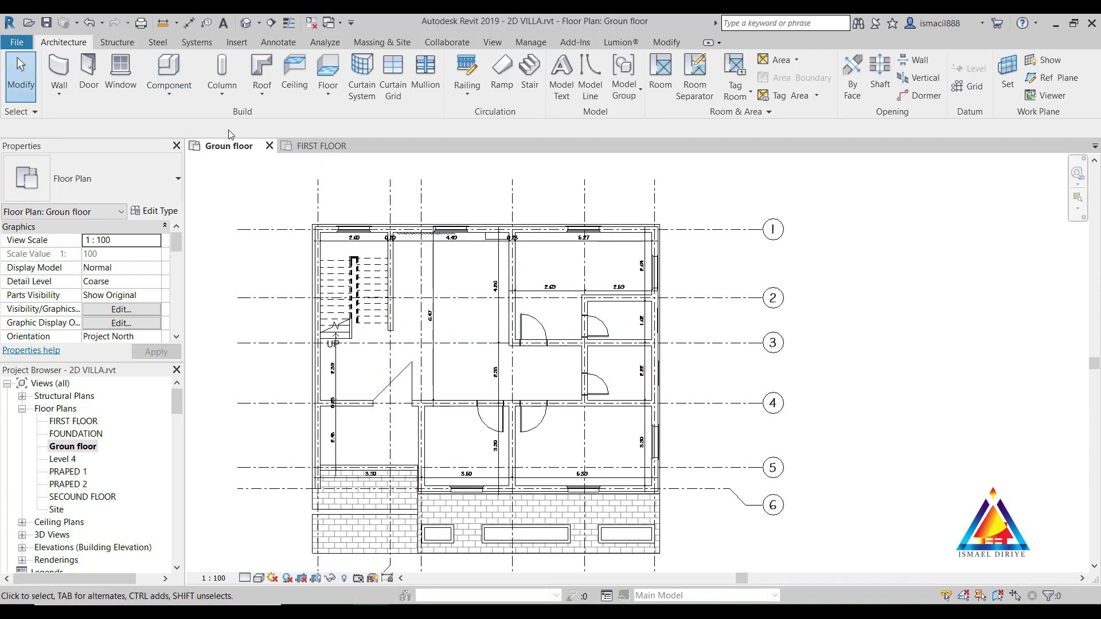
Draw a vertical helper wall east of the plan, from grid 6 to above grid 1.
left_click(58, 69)
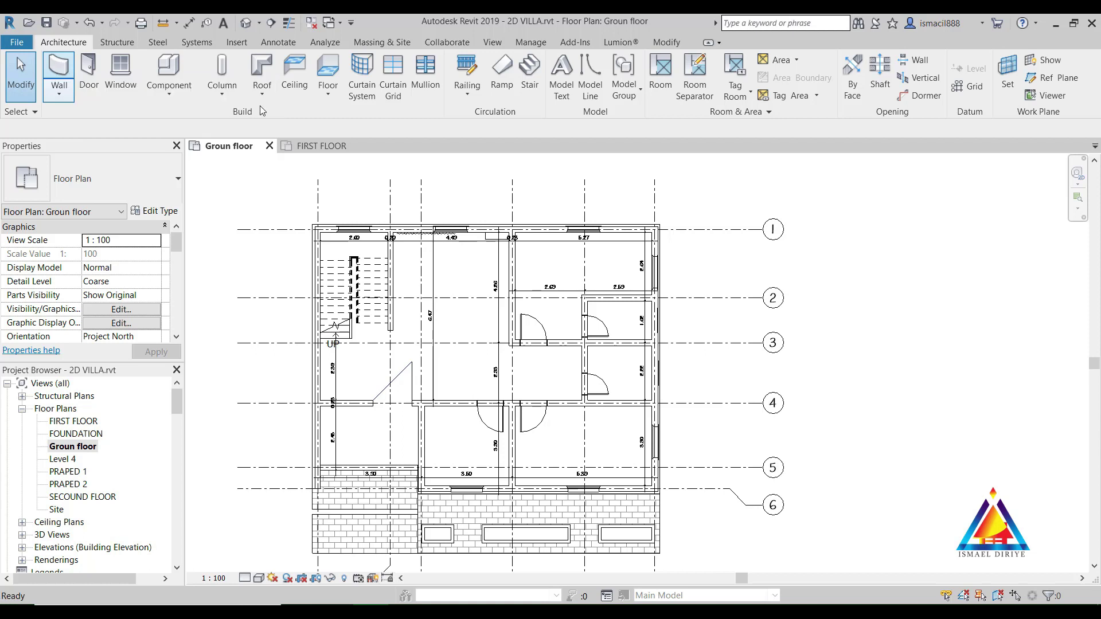
left_click(692, 514)
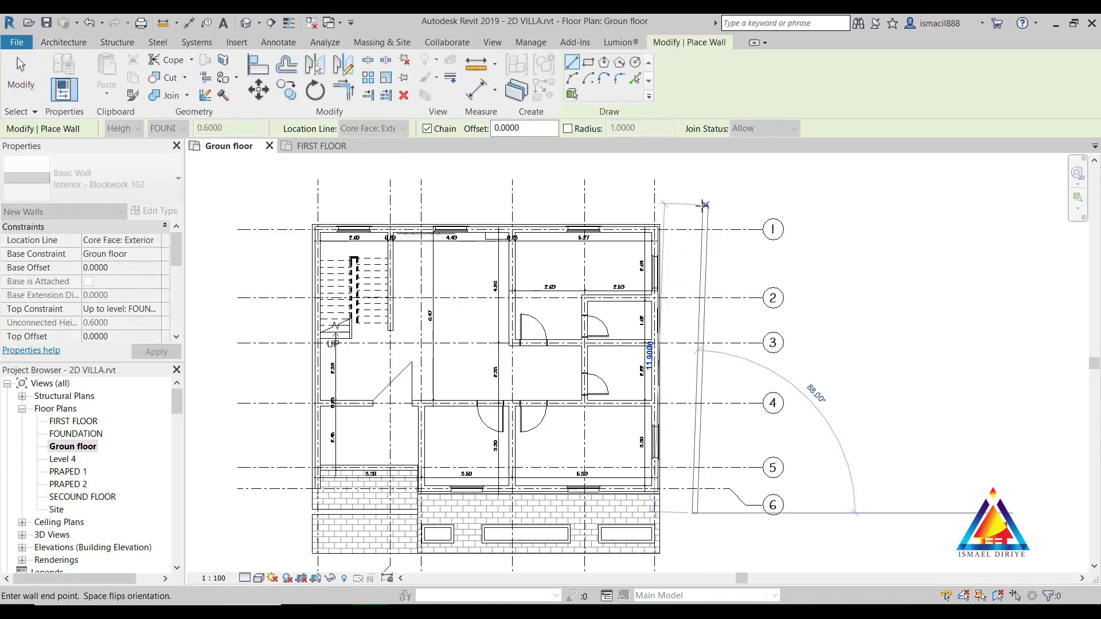
left_click(695, 203)
key("Escape")
key("Escape")
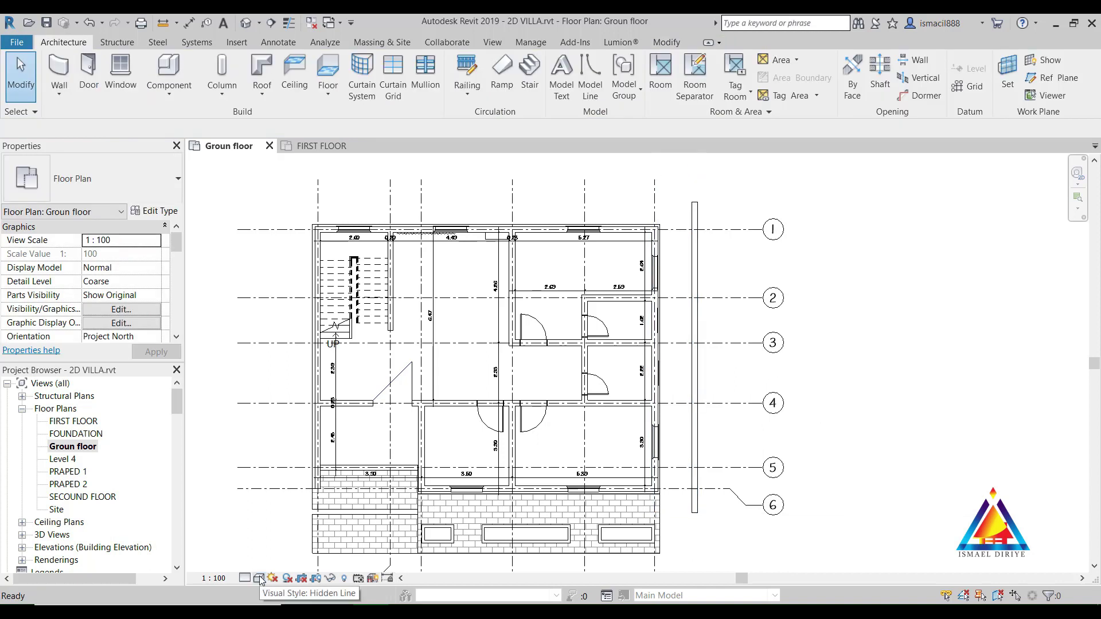
Switch the plan's visual style to Shaded.
left_click(259, 579)
left_click(286, 520)
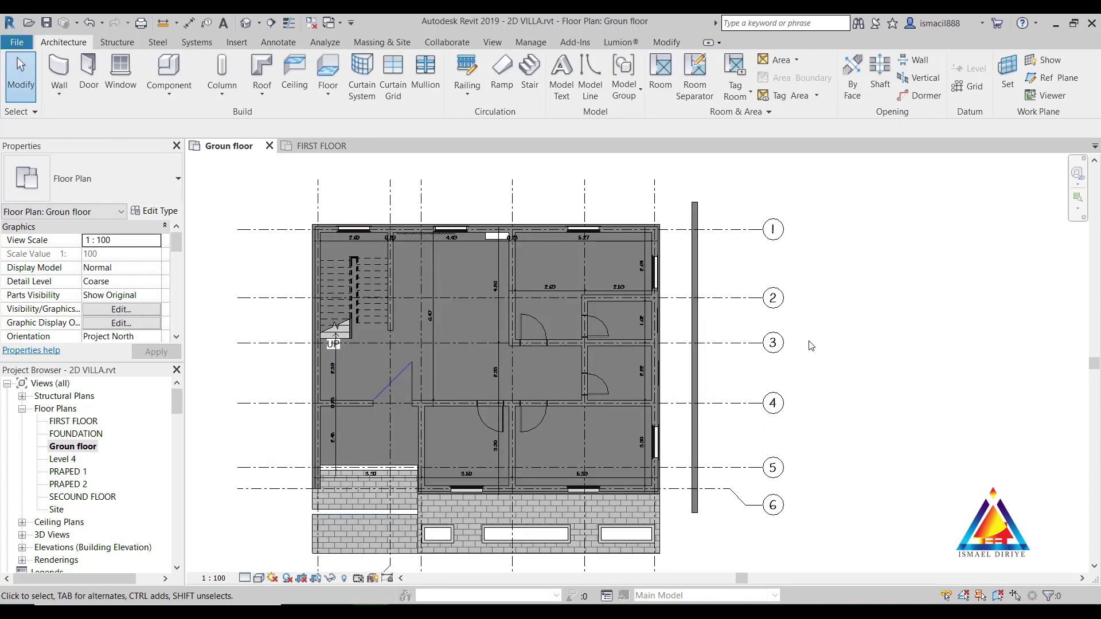
scroll(820, 274, "up", 3)
scroll(809, 287, "down", 3)
scroll(891, 206, "up", 1)
scroll(890, 205, "up", 1)
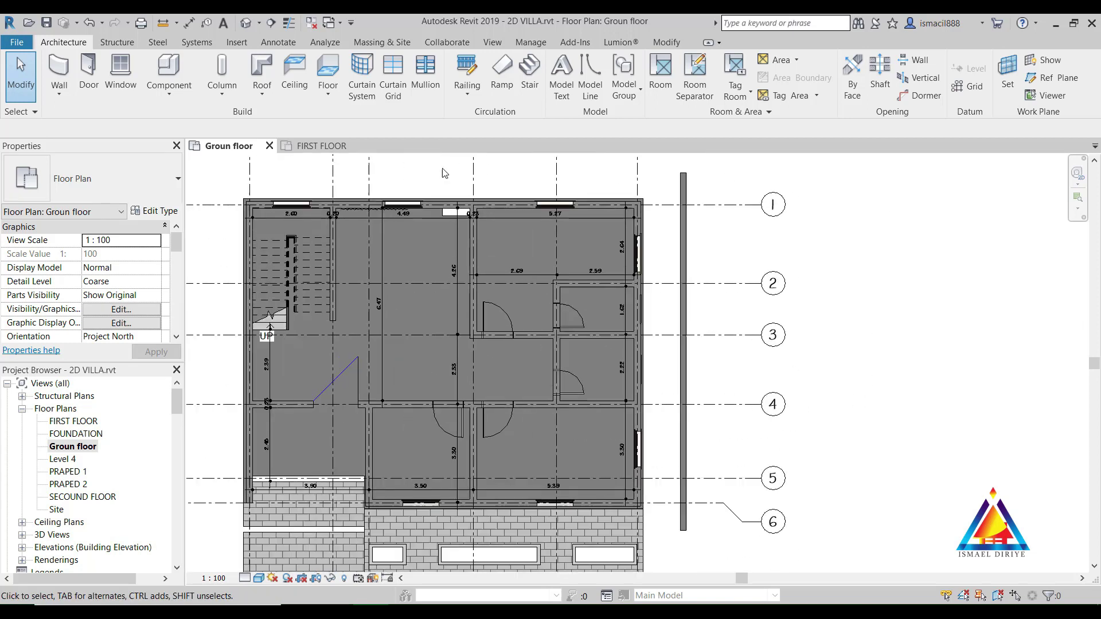
Auto-dimension the helper wall using Entire Walls with Intersecting Grids to chain grids 1–6.
left_click(191, 25)
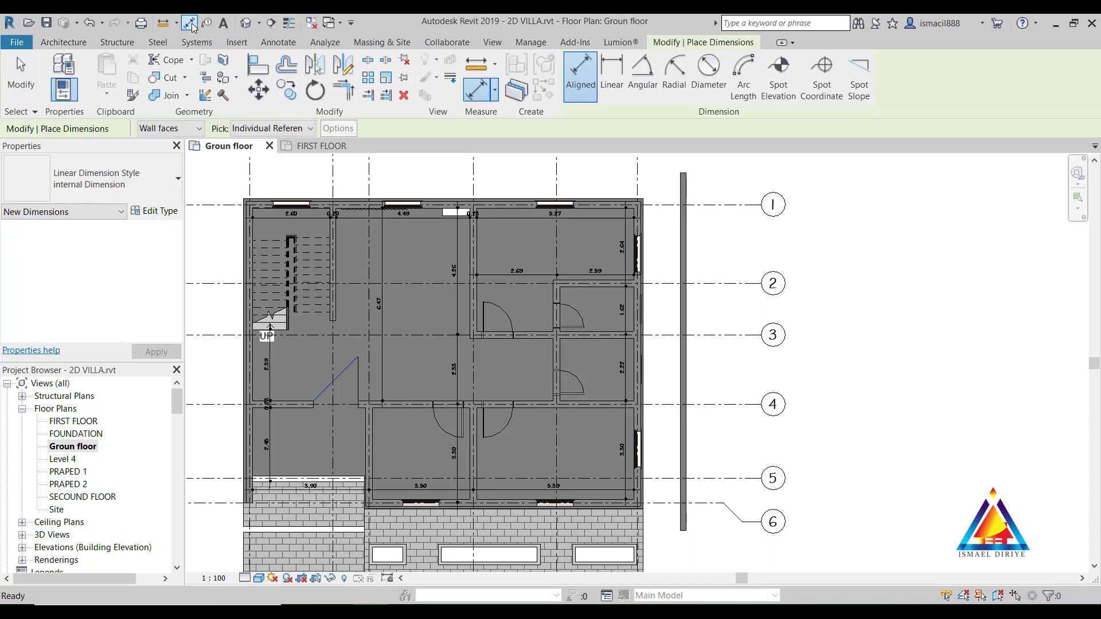
left_click(266, 128)
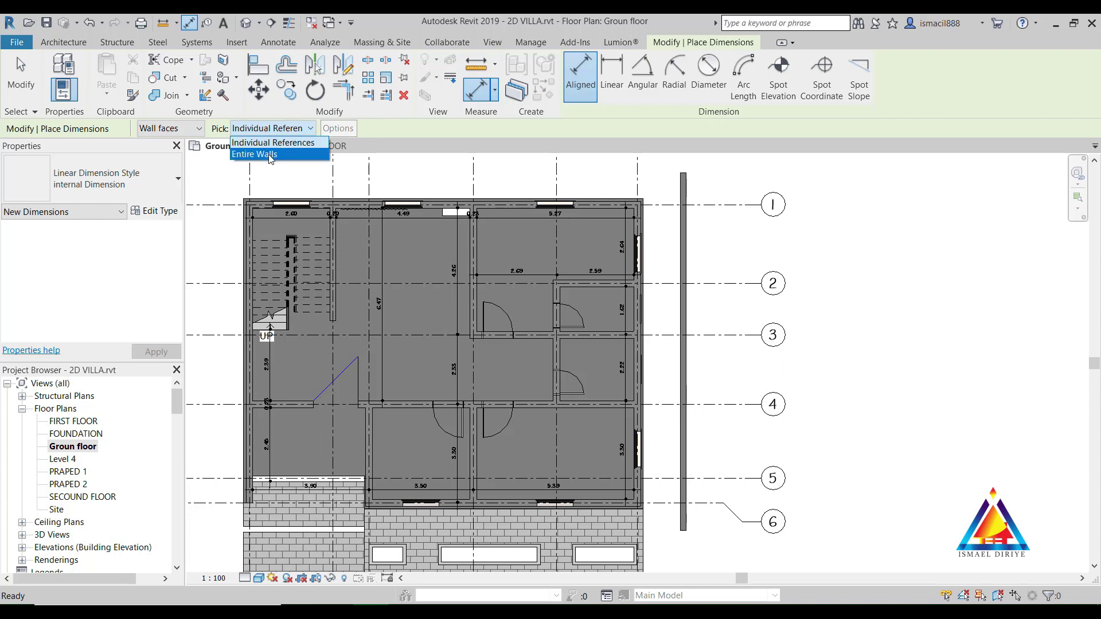
left_click(270, 155)
left_click(339, 129)
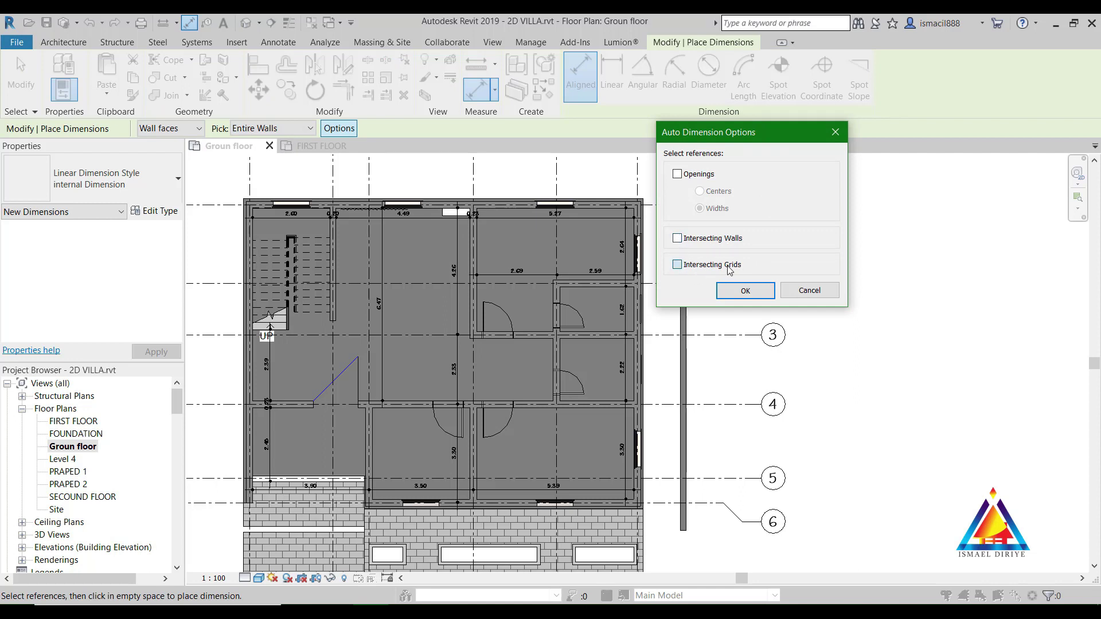
left_click(745, 291)
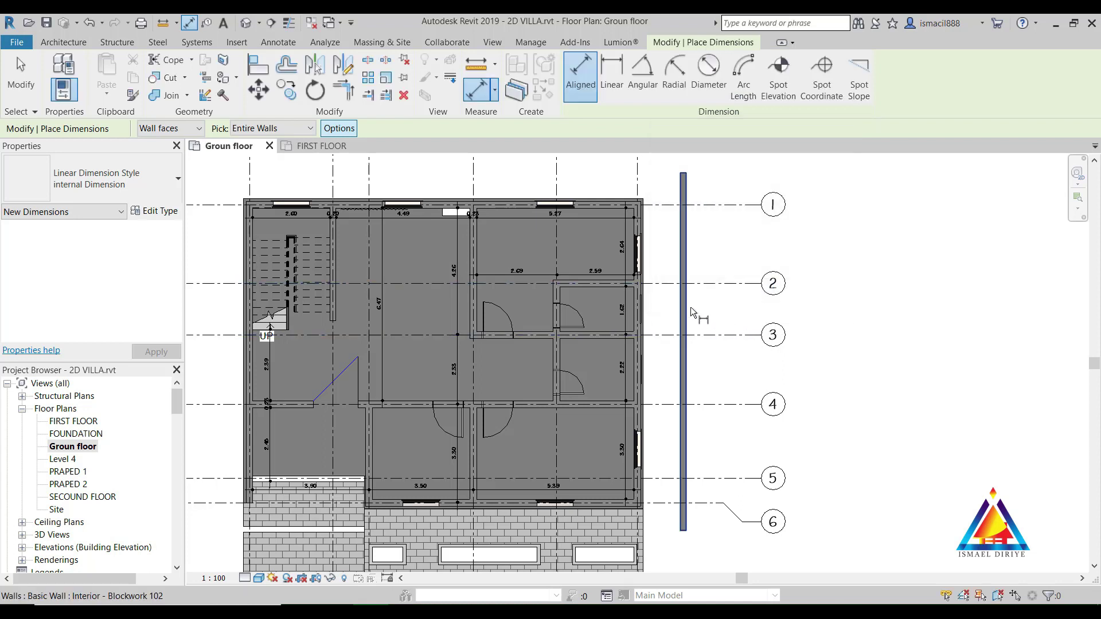
left_click(684, 304)
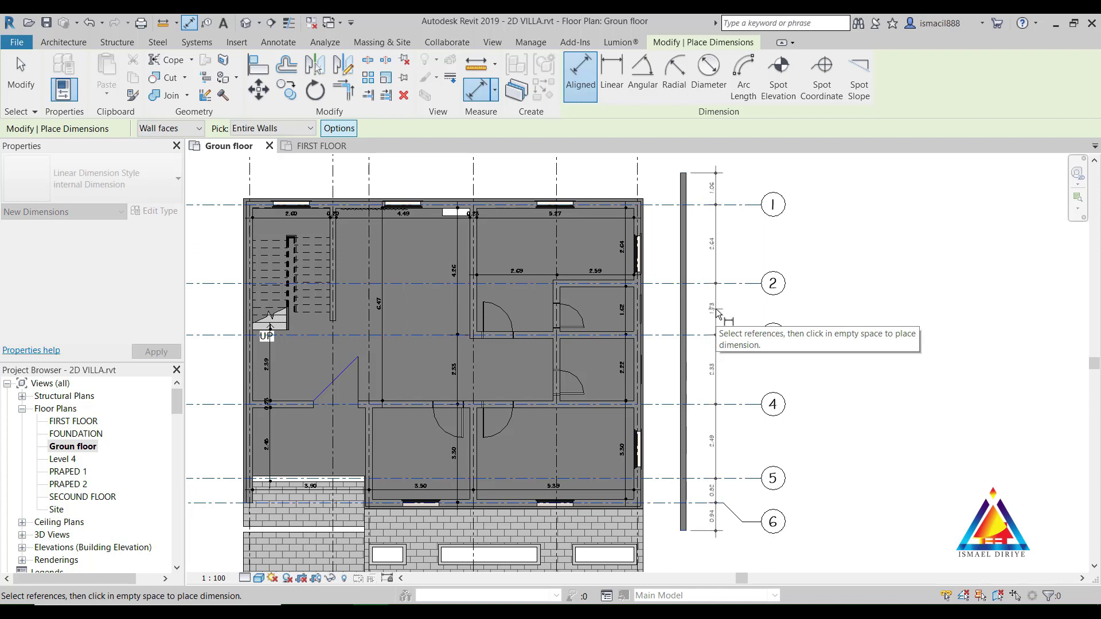
left_click(718, 312)
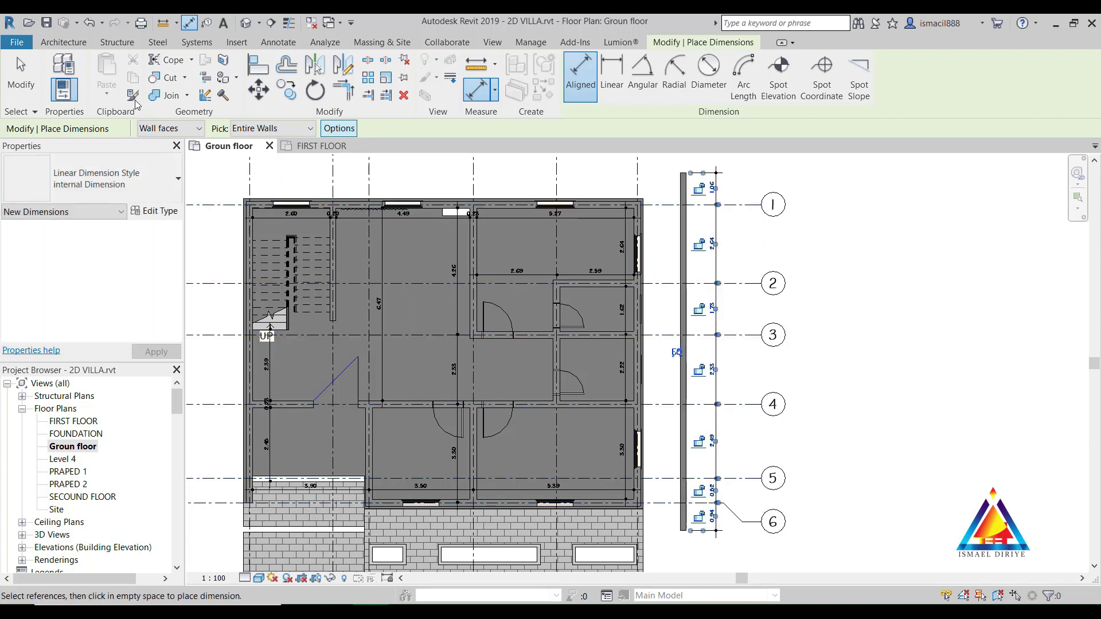
left_click(15, 86)
Delete the helper wall east of the plan.
scroll(749, 255, "up", 2)
scroll(720, 214, "down", 2)
scroll(720, 214, "up", 1)
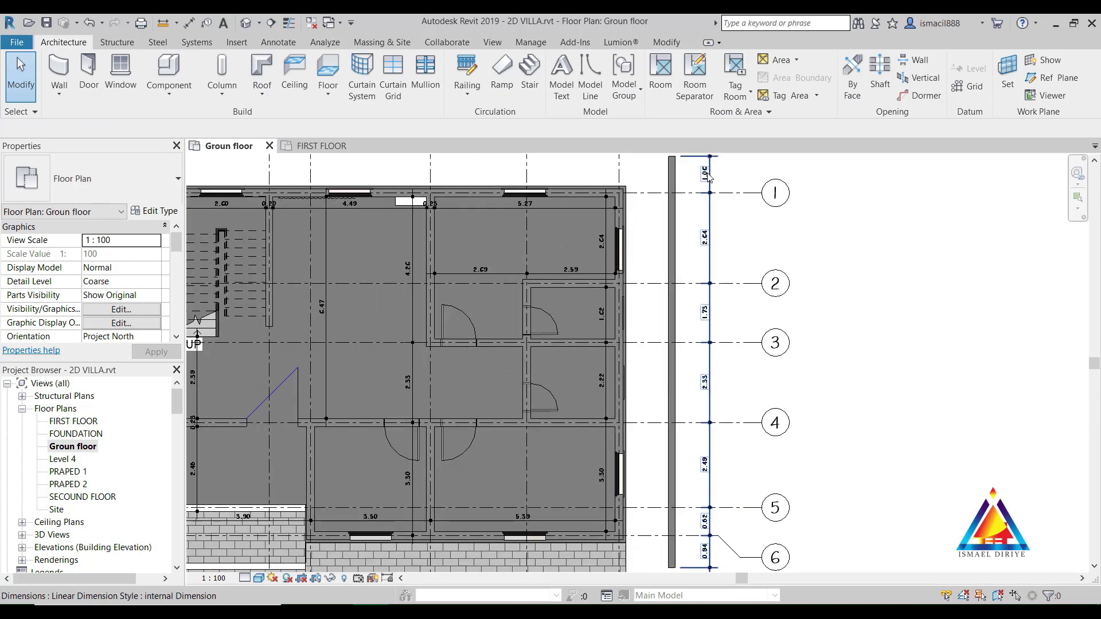
scroll(796, 488, "down", 1)
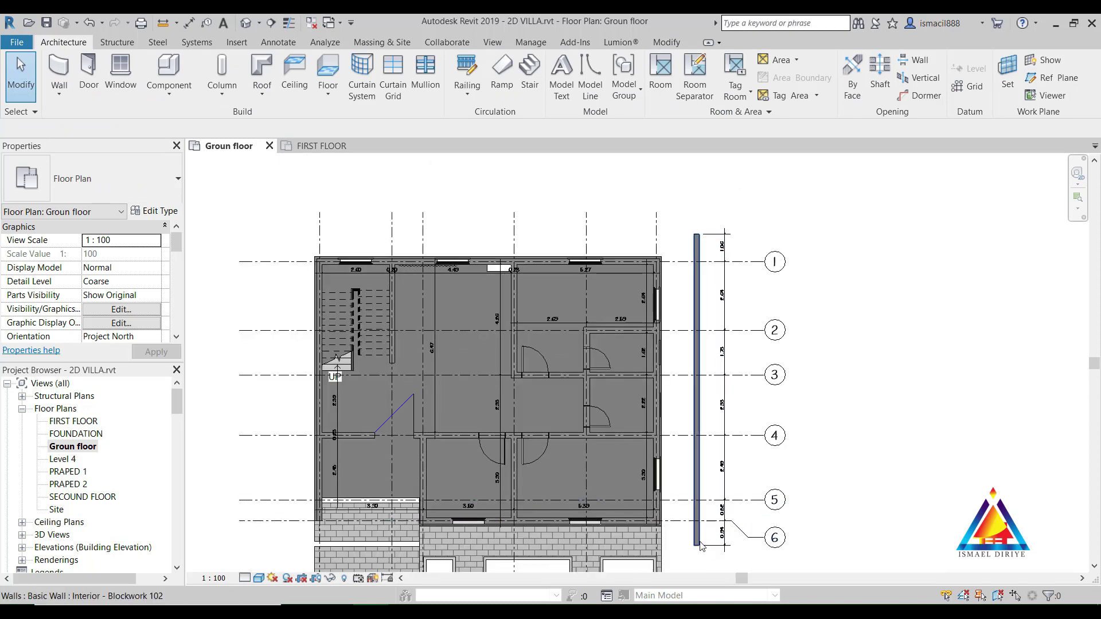
left_click(698, 252)
key("Delete")
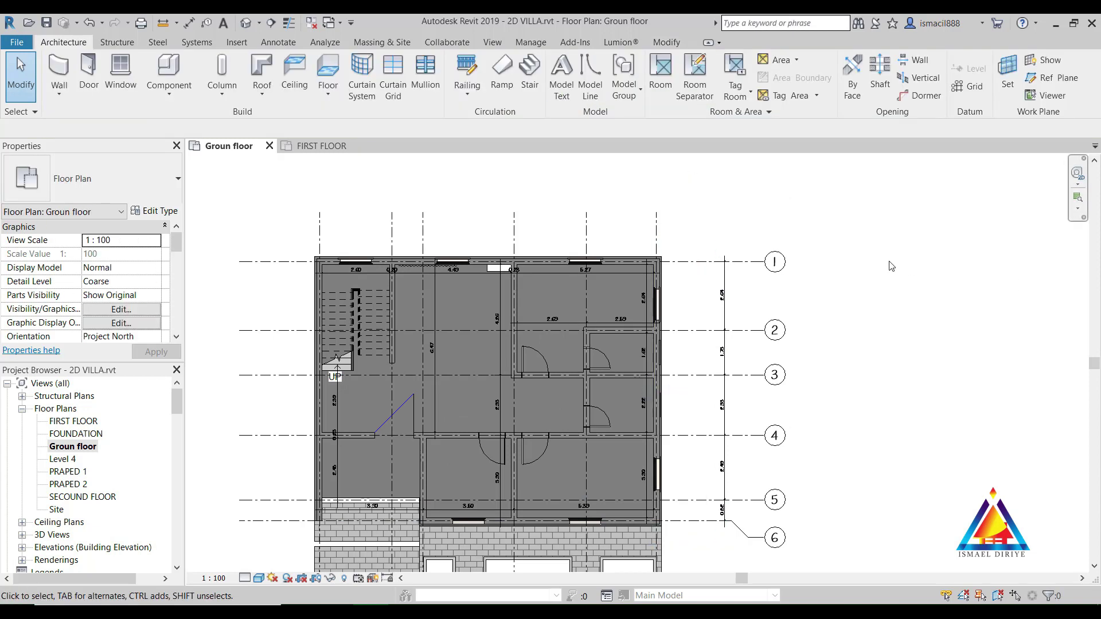
Add the overall 10.00 aligned dimension from grid 6 to grid 1.
left_click(192, 21)
left_click(692, 521)
left_click(691, 262)
left_click(750, 338)
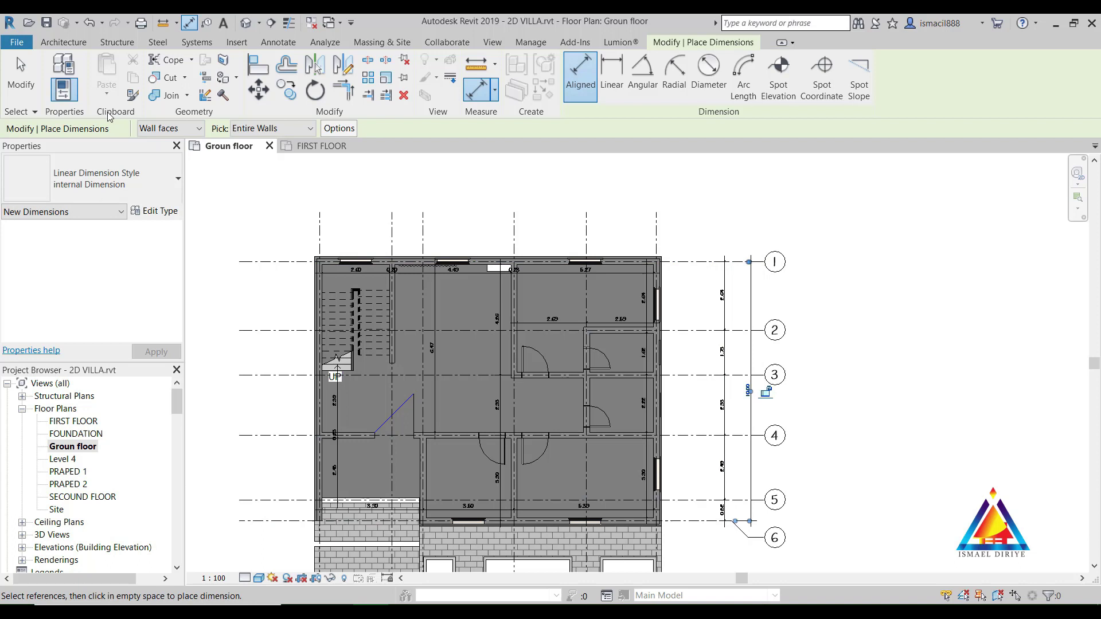
left_click(21, 71)
left_click(749, 361)
scroll(749, 362, "up", 4)
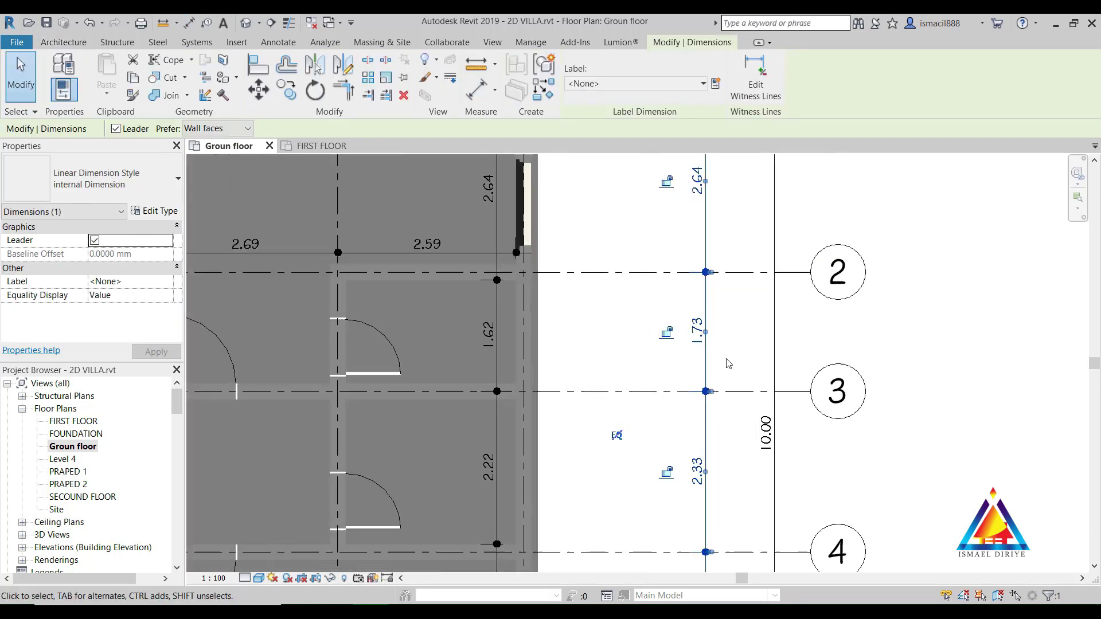
scroll(765, 358, "down", 1)
key("Escape")
scroll(765, 359, "down", 3)
scroll(918, 344, "up", 1)
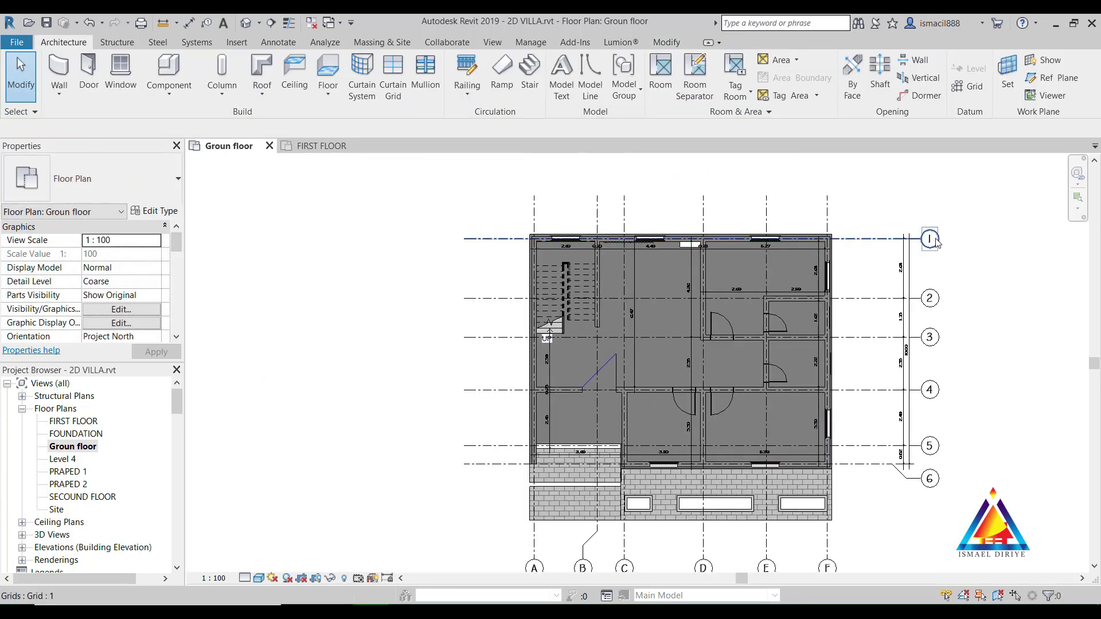
Select both grid 1–6 dimension strings and start Mirror – Draw Axis with DM.
scroll(900, 298, "up", 1)
left_click_drag(924, 265, 869, 290)
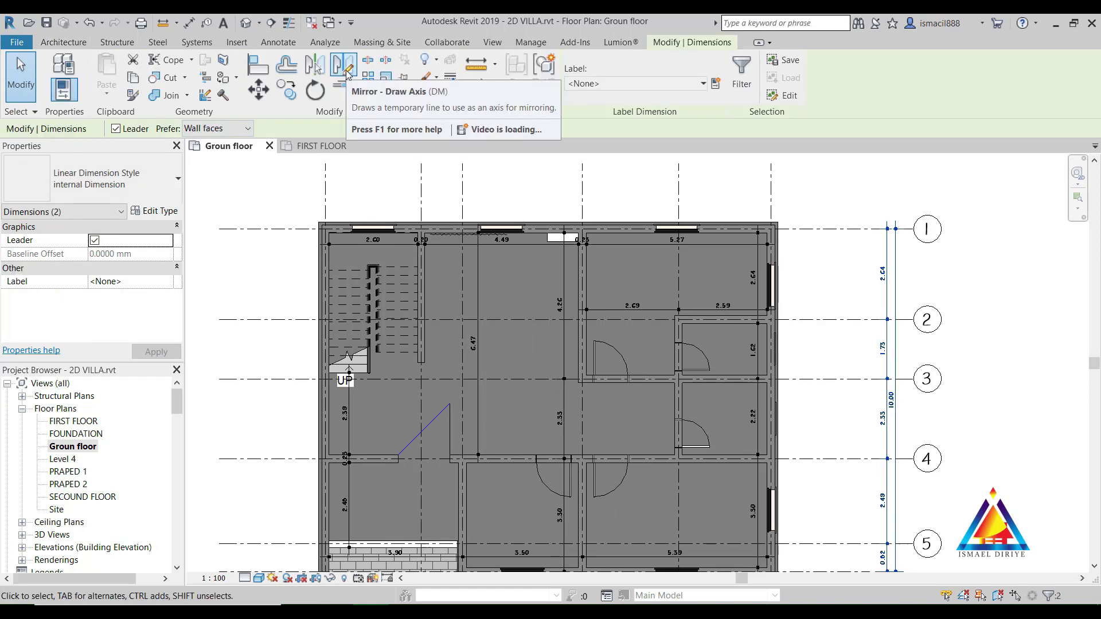
scroll(930, 516, "down", 2)
key("d")
key("m")
Draw a vertical mirror axis to copy the dimension strings onto the west side.
scroll(904, 423, "down", 1)
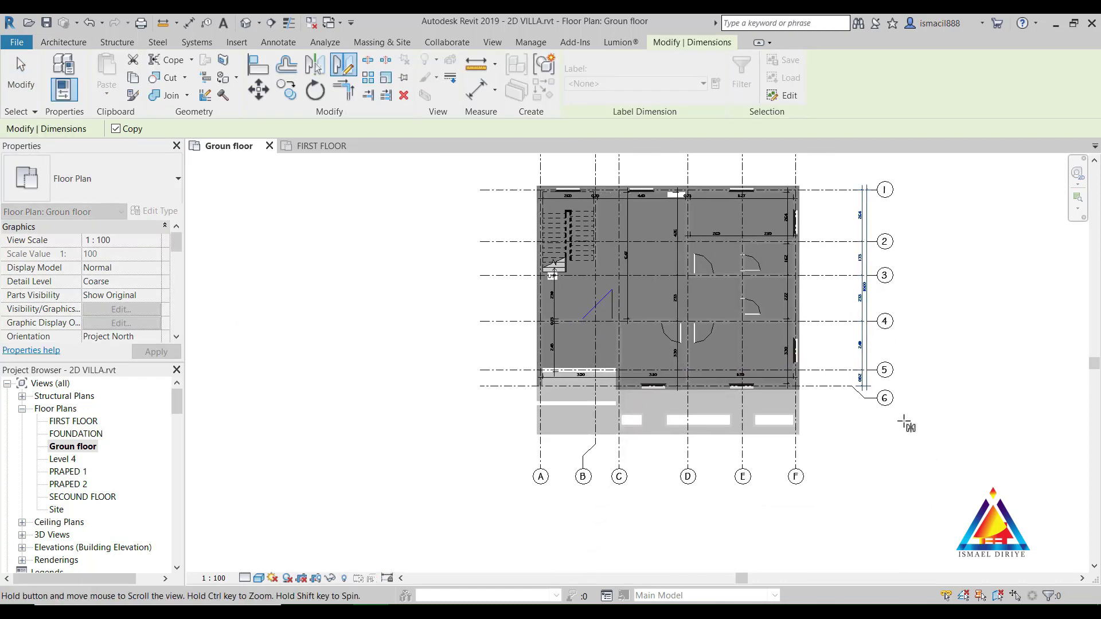
scroll(678, 431, "up", 1)
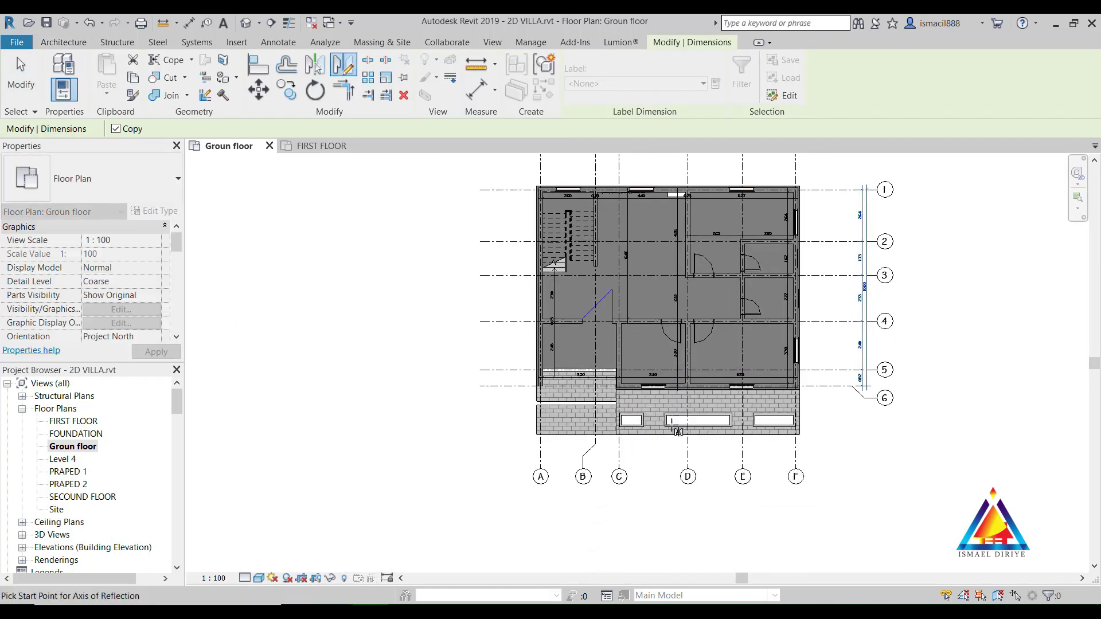
left_click(848, 399)
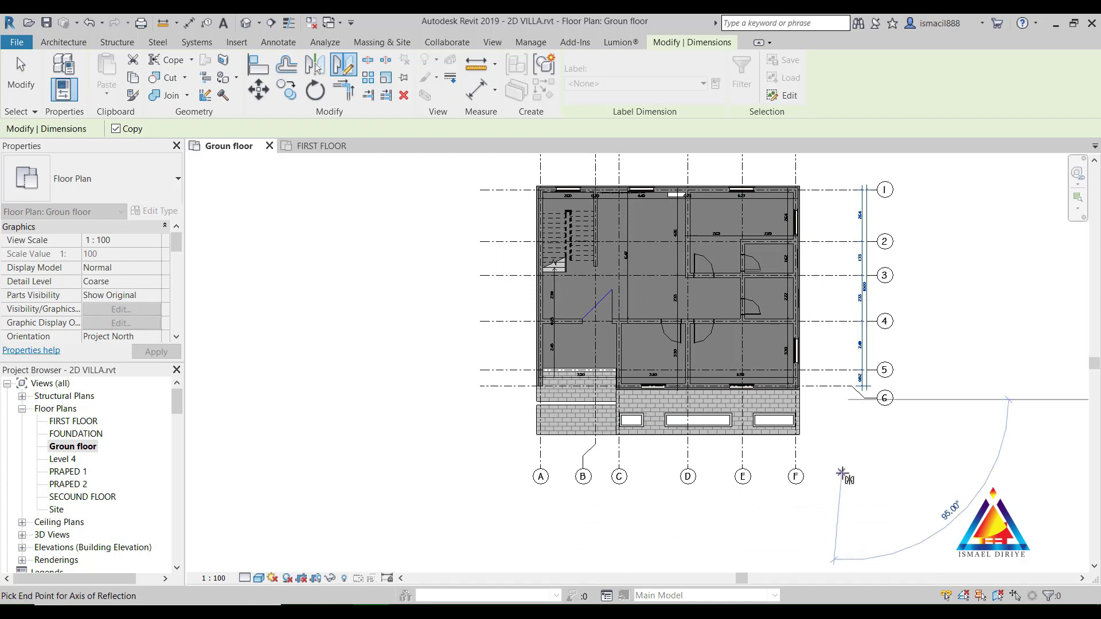
left_click(845, 474)
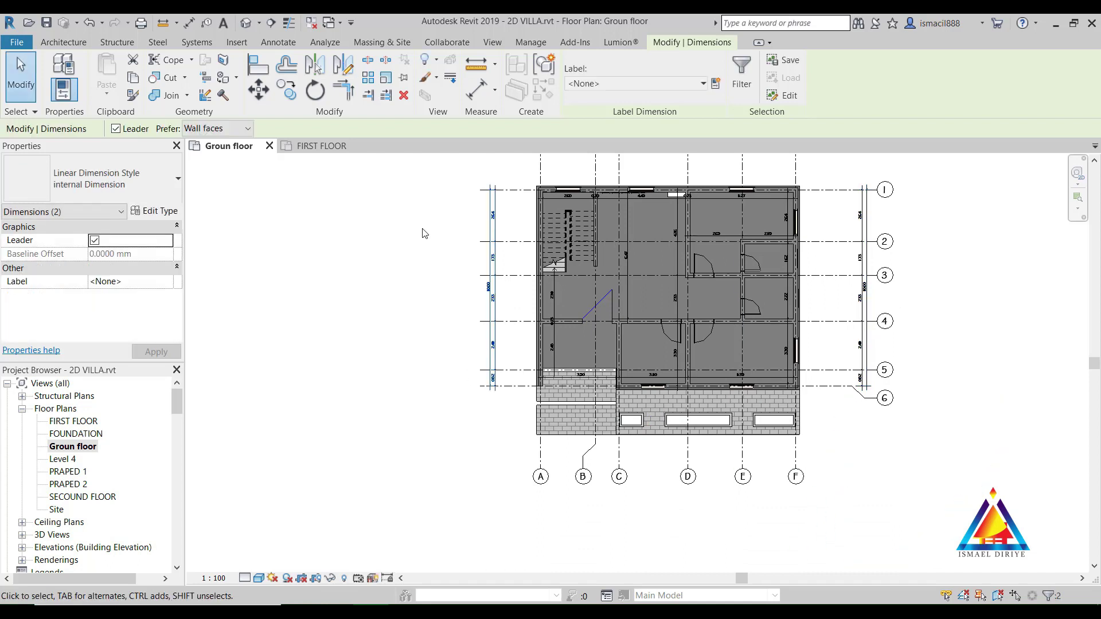
scroll(939, 217, "up", 1)
scroll(631, 275, "up", 2)
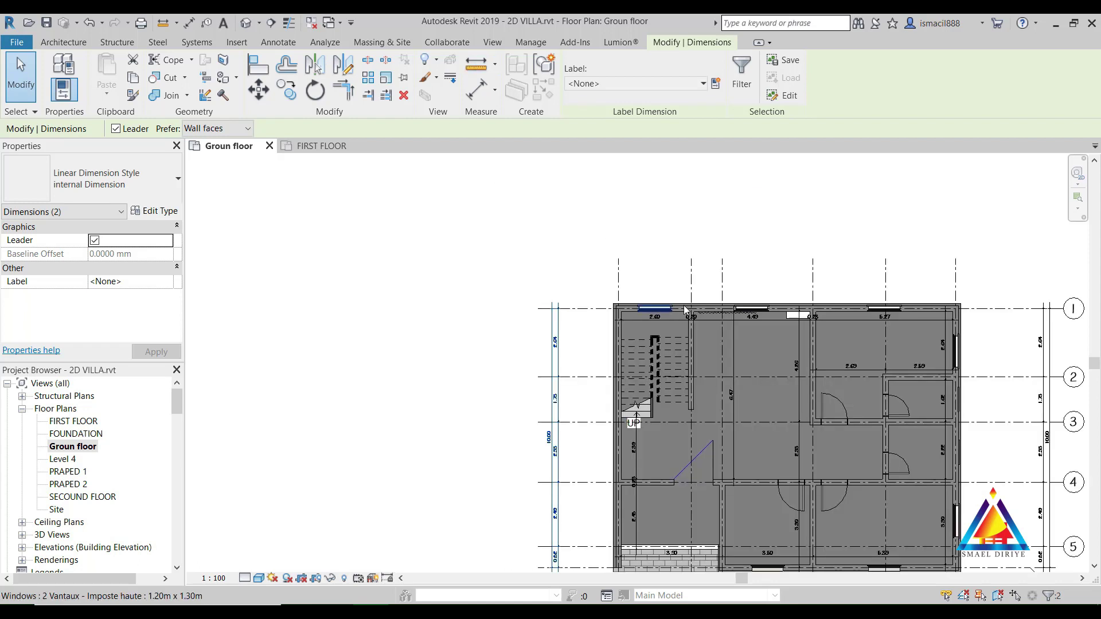
left_click(619, 277)
left_click(692, 286)
Draw a temporary wall across the top of the plan.
key("Escape")
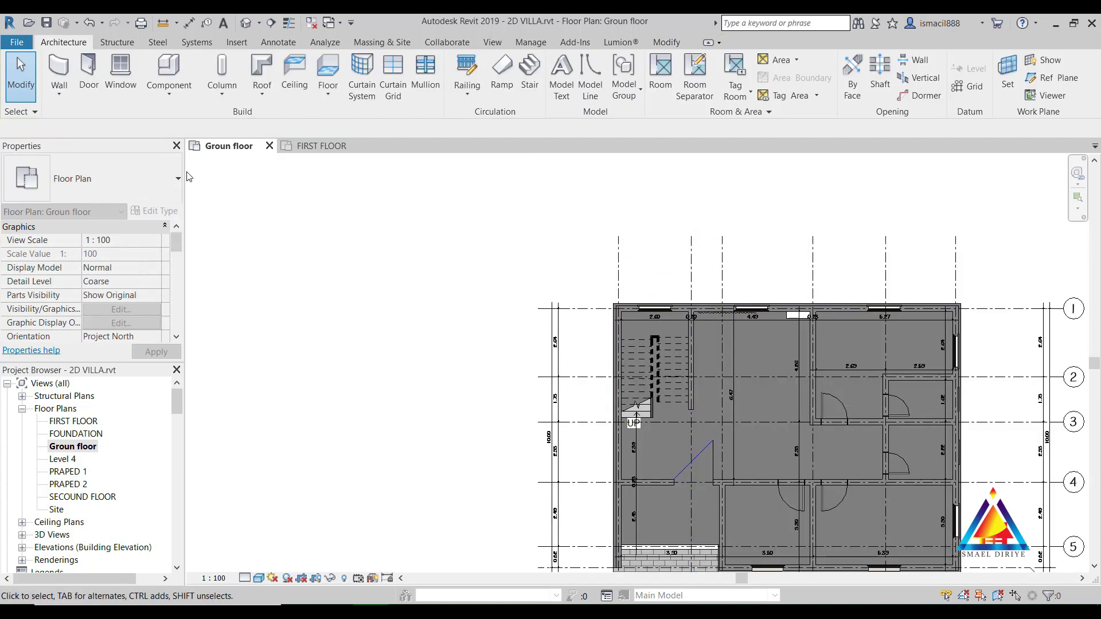
left_click(69, 92)
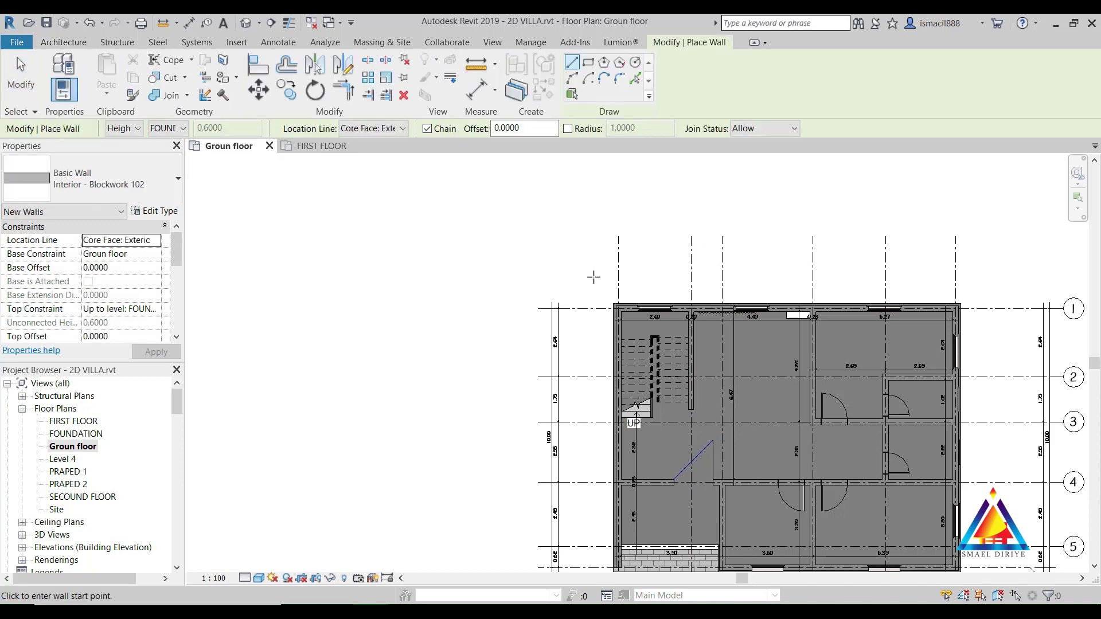
left_click(968, 278)
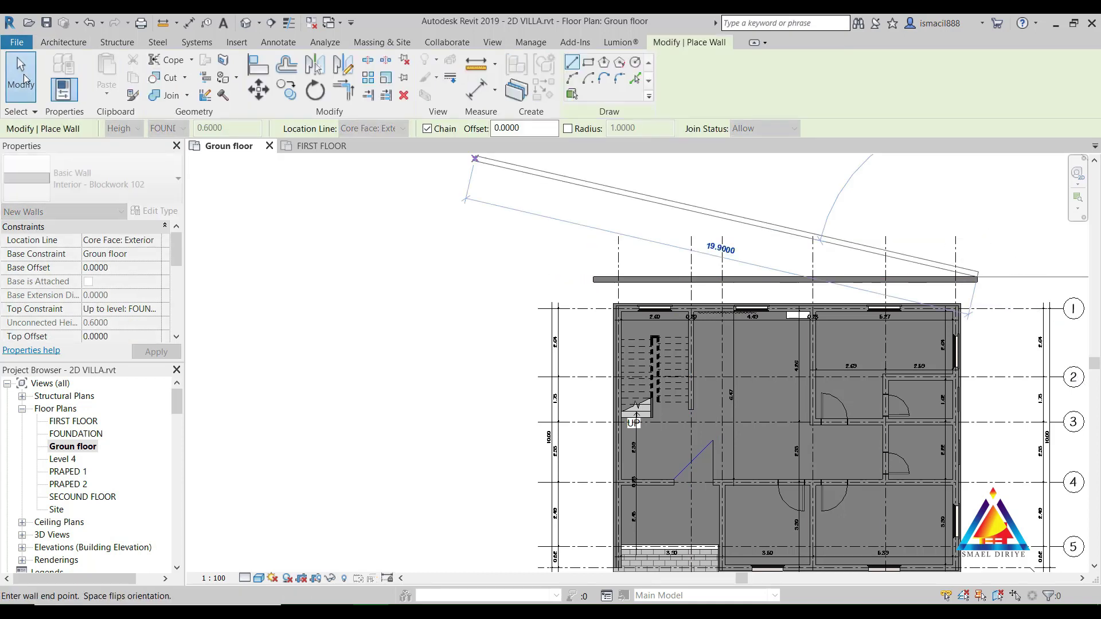
left_click(22, 75)
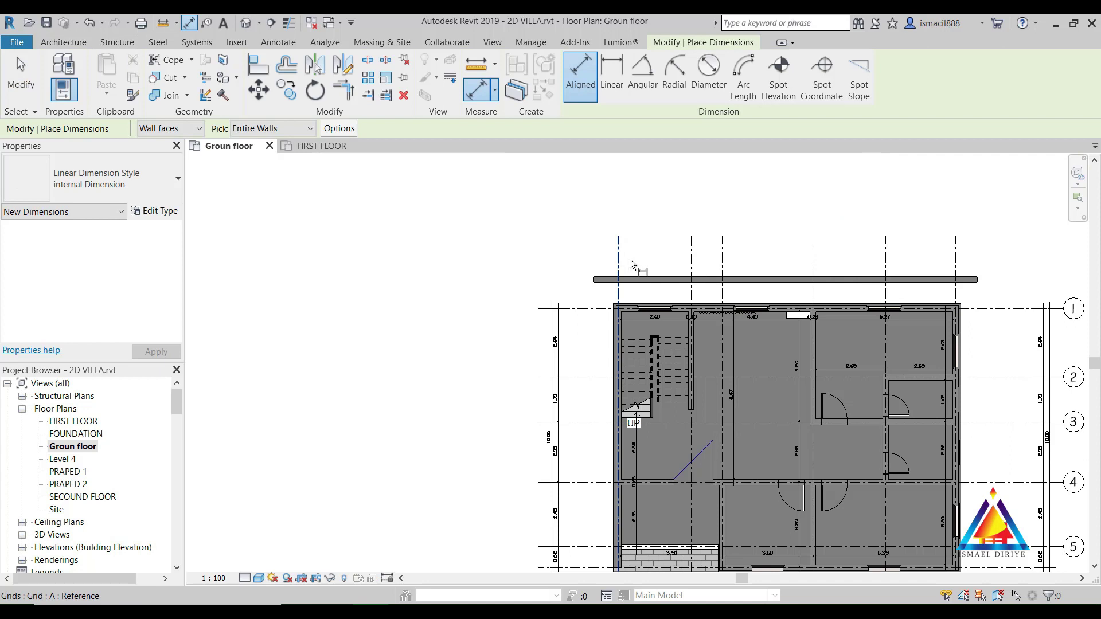
Auto-dimension the grids crossing it (2.80, 1.20, 3.50, 2.80, 2.70), then delete the wall.
left_click(709, 280)
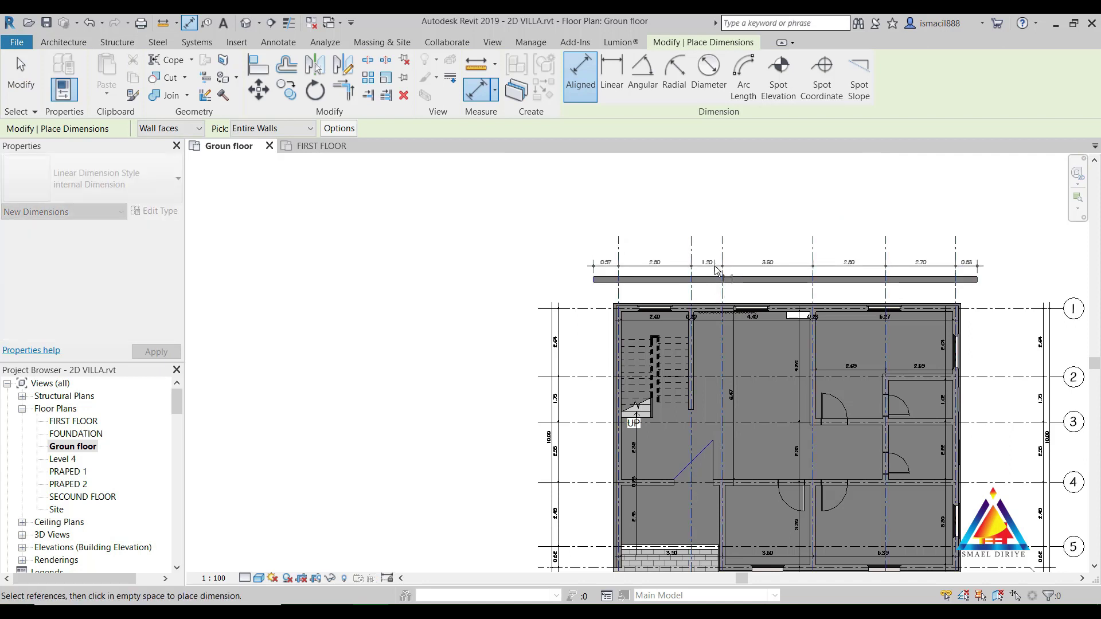
left_click(716, 269)
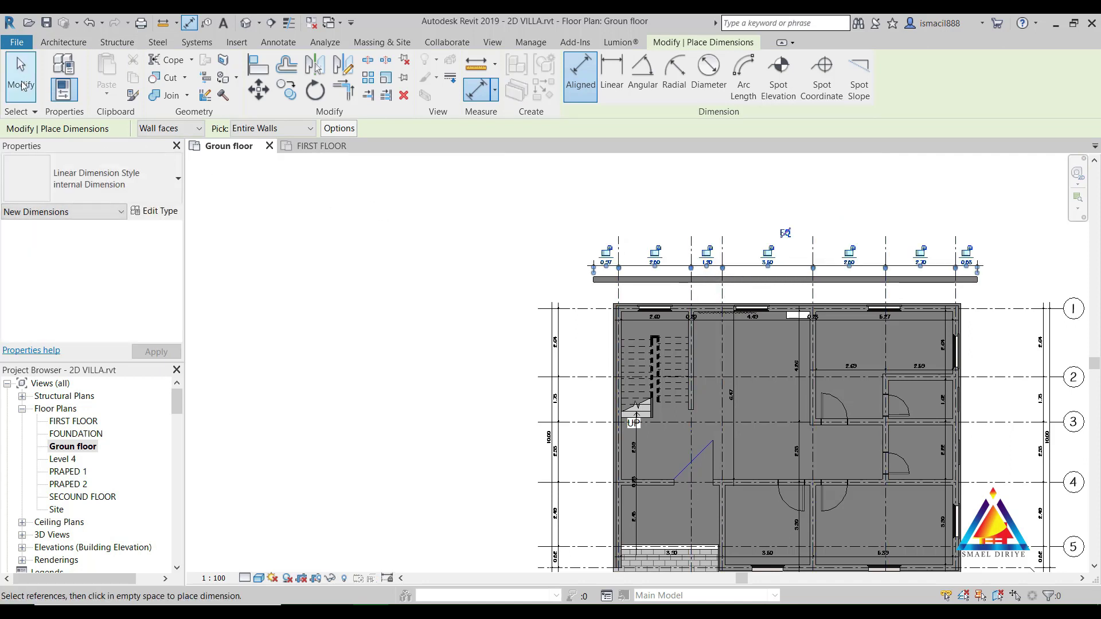
left_click(21, 75)
left_click(660, 281)
key("Delete")
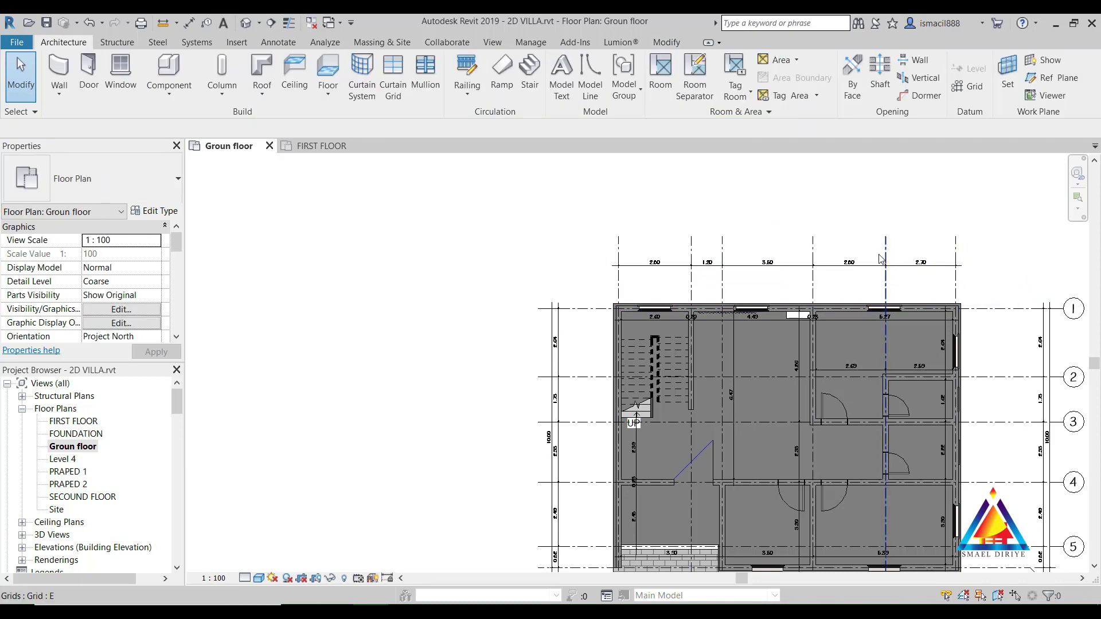
Add the overall 13.00 aligned dimension from grid A to grid F.
left_click(188, 23)
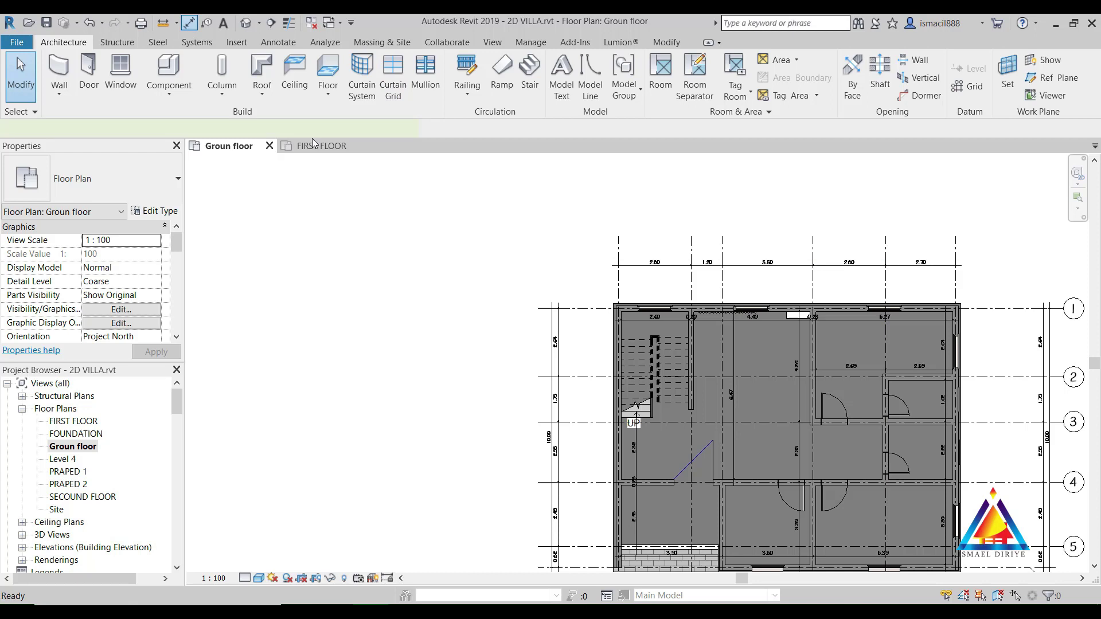
left_click(619, 252)
left_click(956, 251)
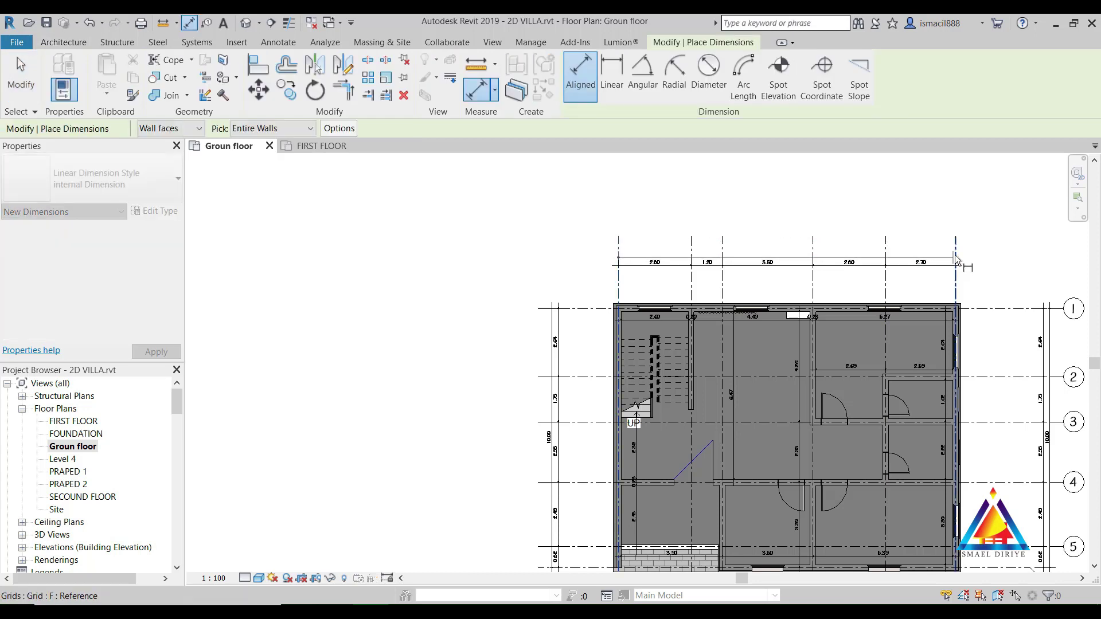
left_click(787, 254)
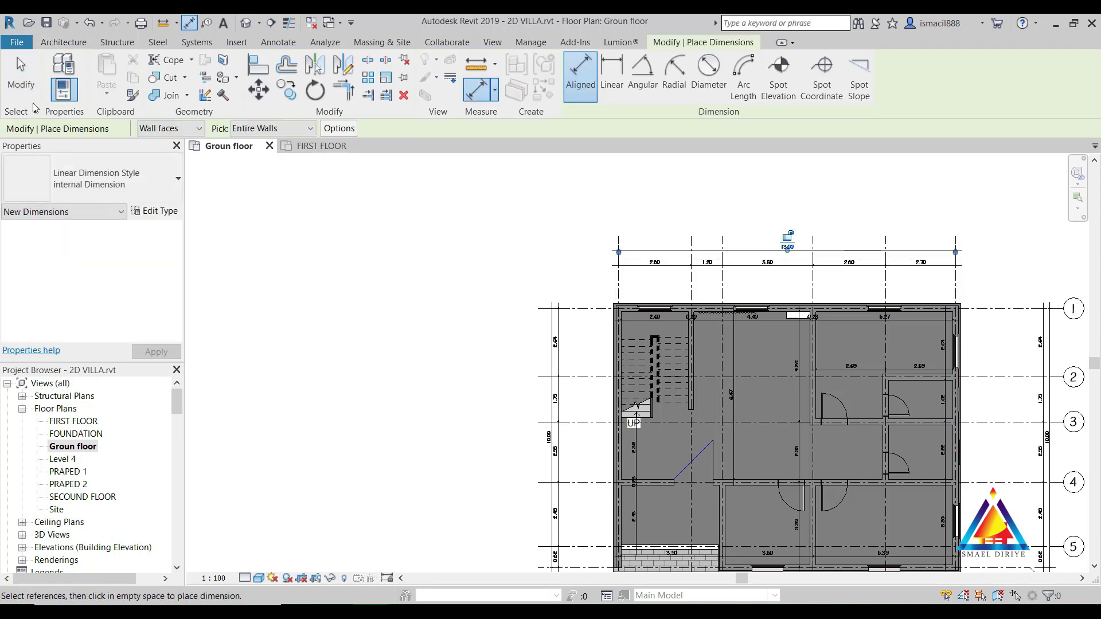
key("Escape")
Mirror-copy both top dimension strings below the plan with DM.
left_click(787, 258)
key("d")
key("m")
left_click(592, 291)
scroll(283, 390, "down", 3)
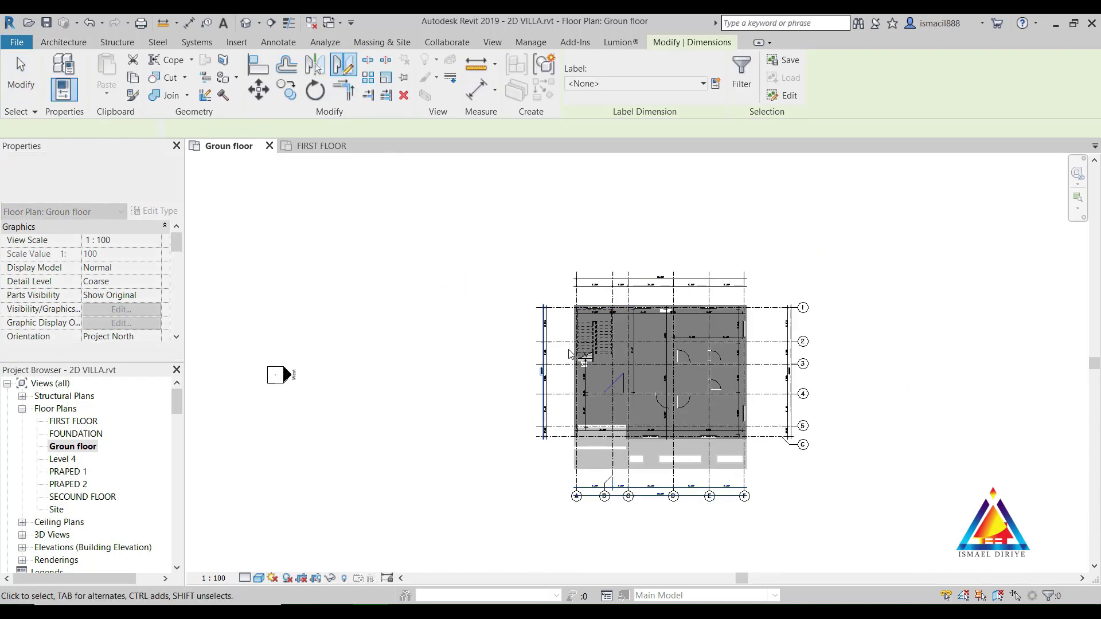
left_click(283, 390)
scroll(603, 446, "up", 5)
Drag the mirrored spacing and 13.00 strings to sit just above the lower grid bubbles.
left_click(665, 402)
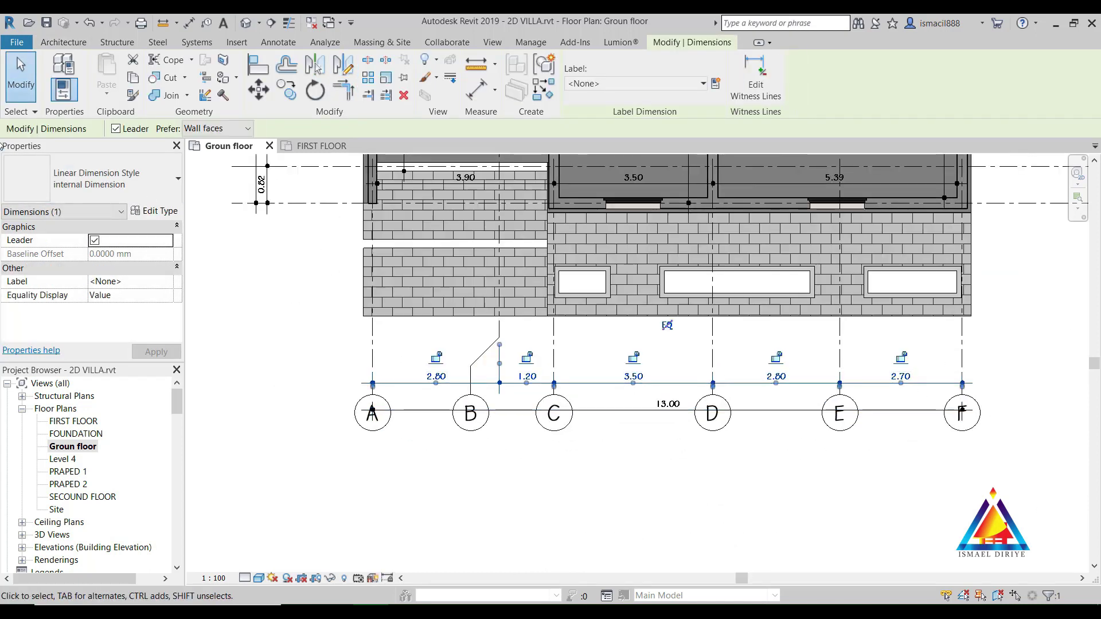
key("Escape")
left_click(691, 398)
left_click_drag(690, 383, 685, 360)
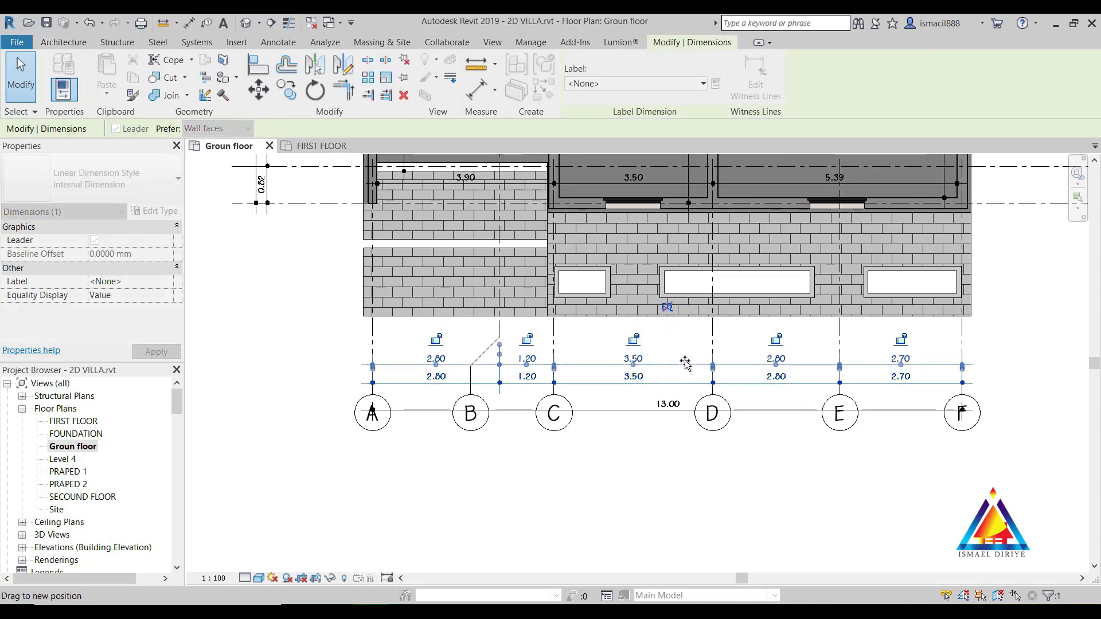
left_click(634, 405)
left_click_drag(635, 391, 635, 433)
key("Escape")
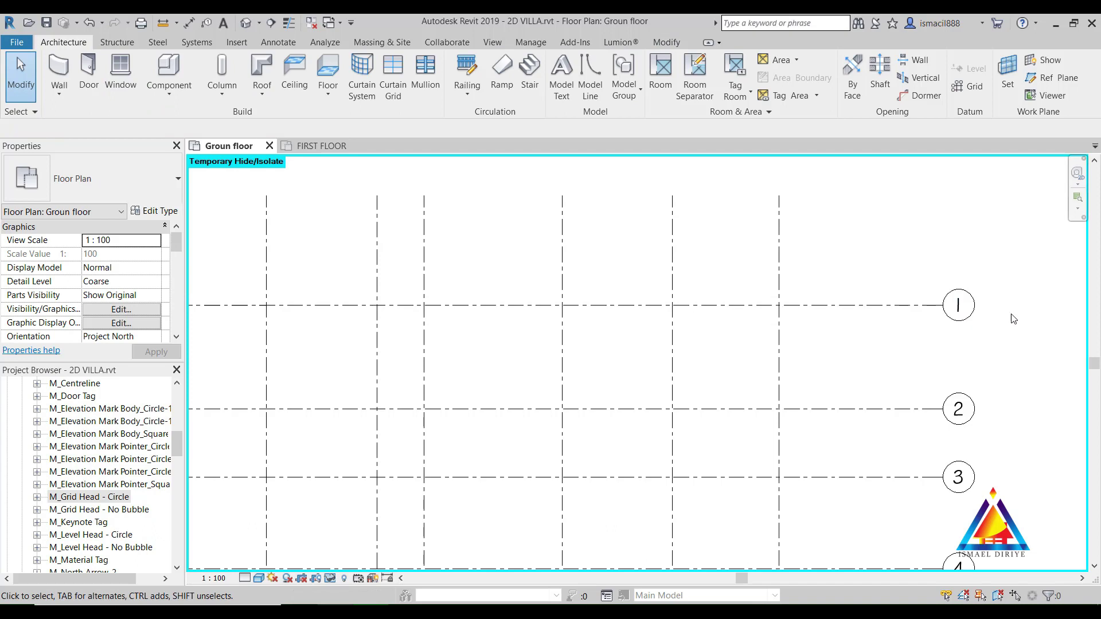
Edit the M_Grid Head - Circle family from Annotation Symbols in the Project Browser.
scroll(1011, 347, "up", 3)
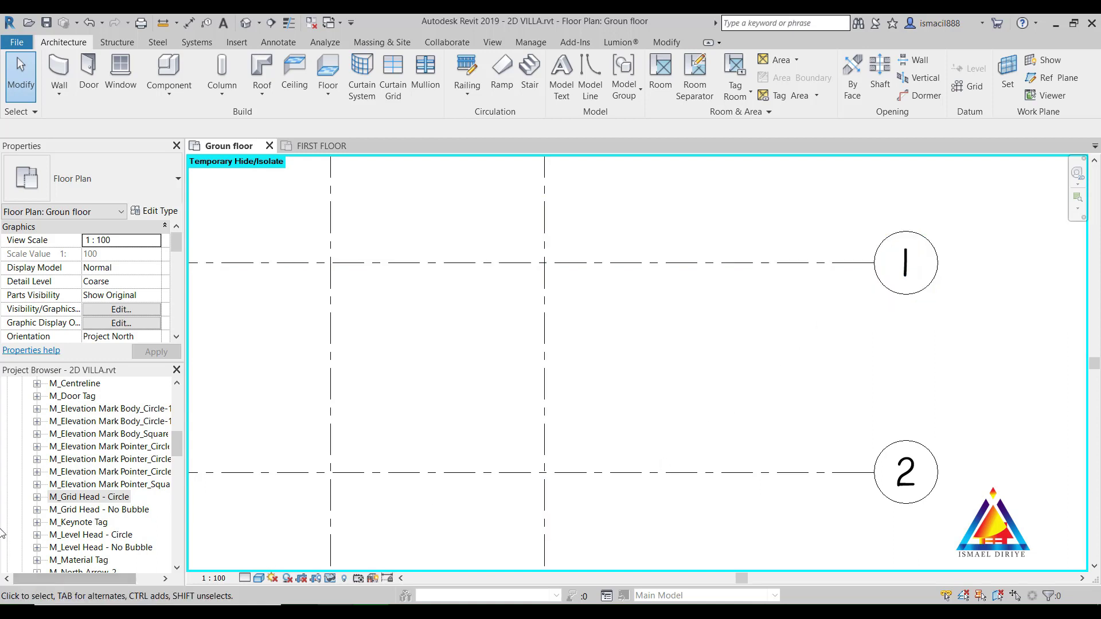
right_click(100, 499)
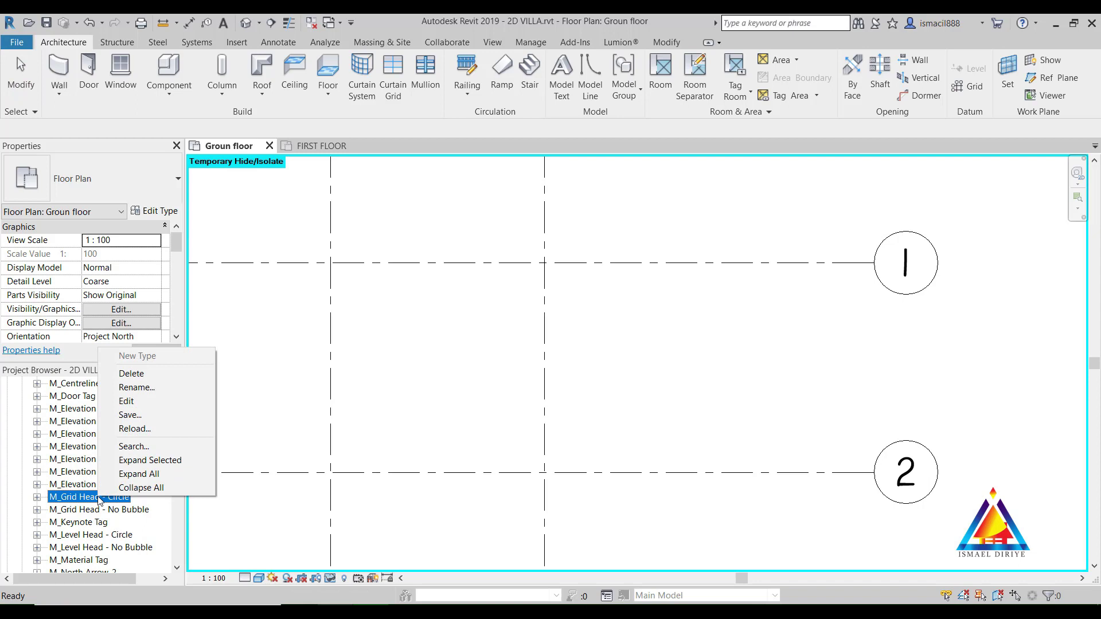
left_click(127, 401)
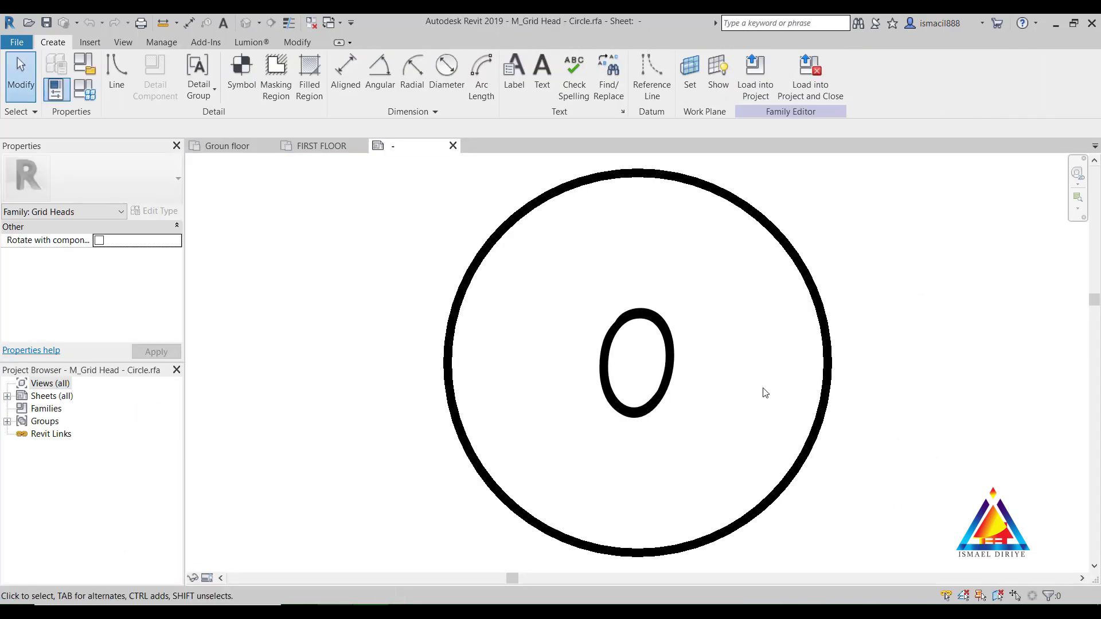
Change the grid head circle's radius from 6.5 to 4.
left_click(811, 289)
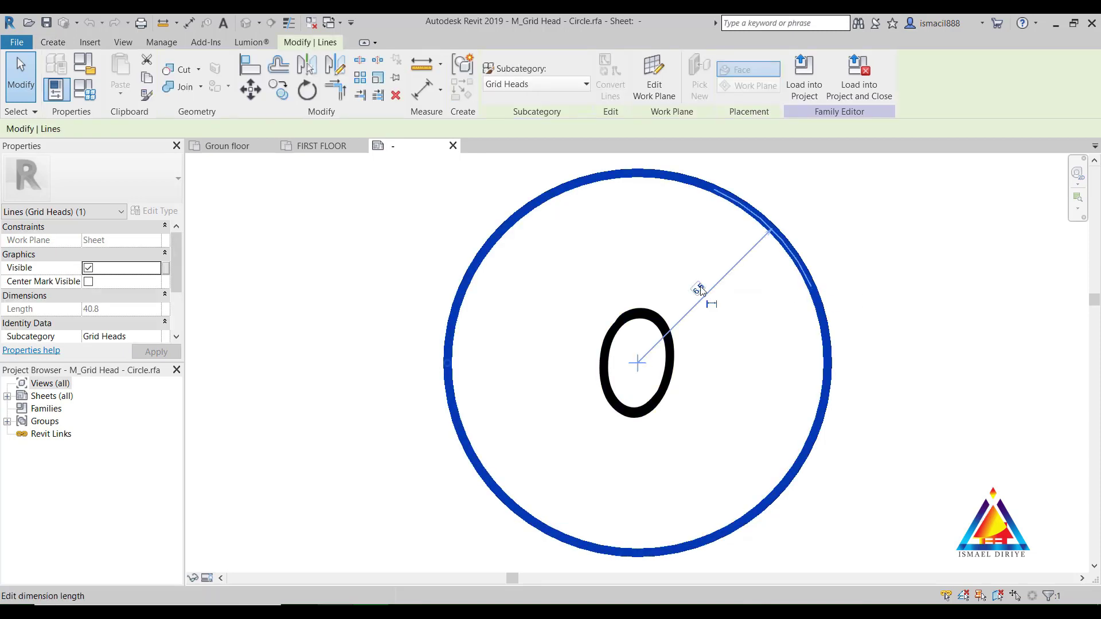
left_click(696, 289)
type("4")
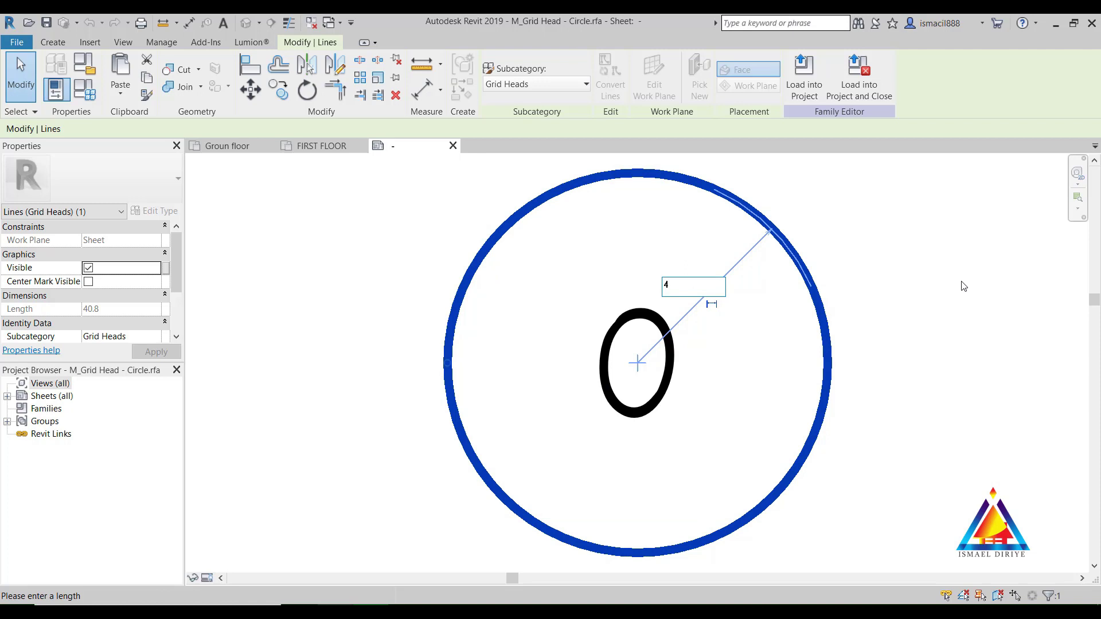
key("Return")
left_click(866, 359)
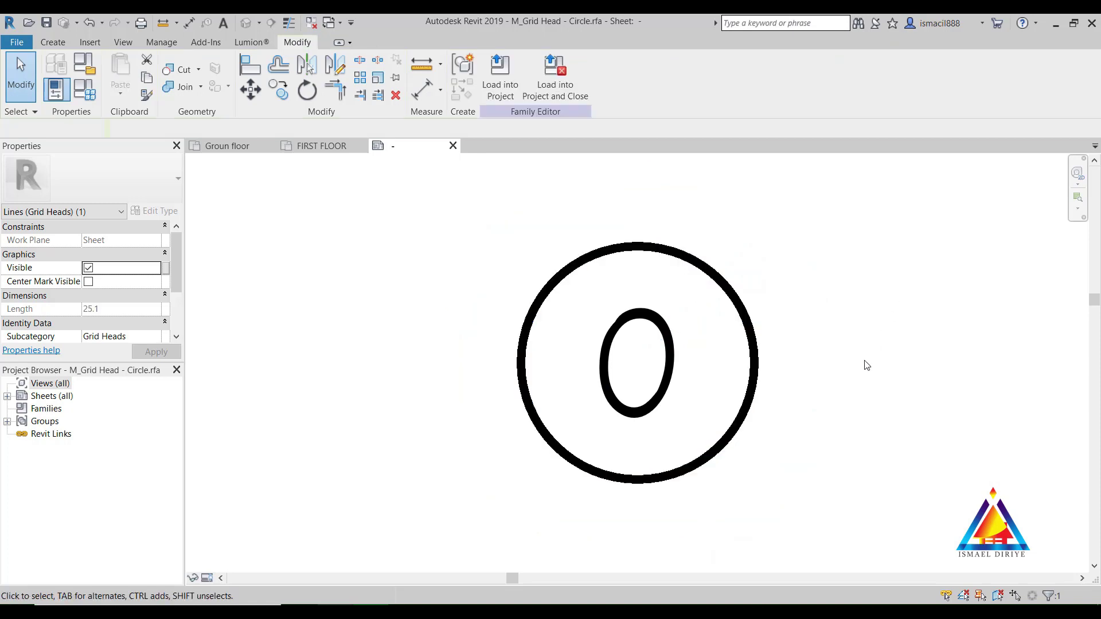
left_click(696, 344)
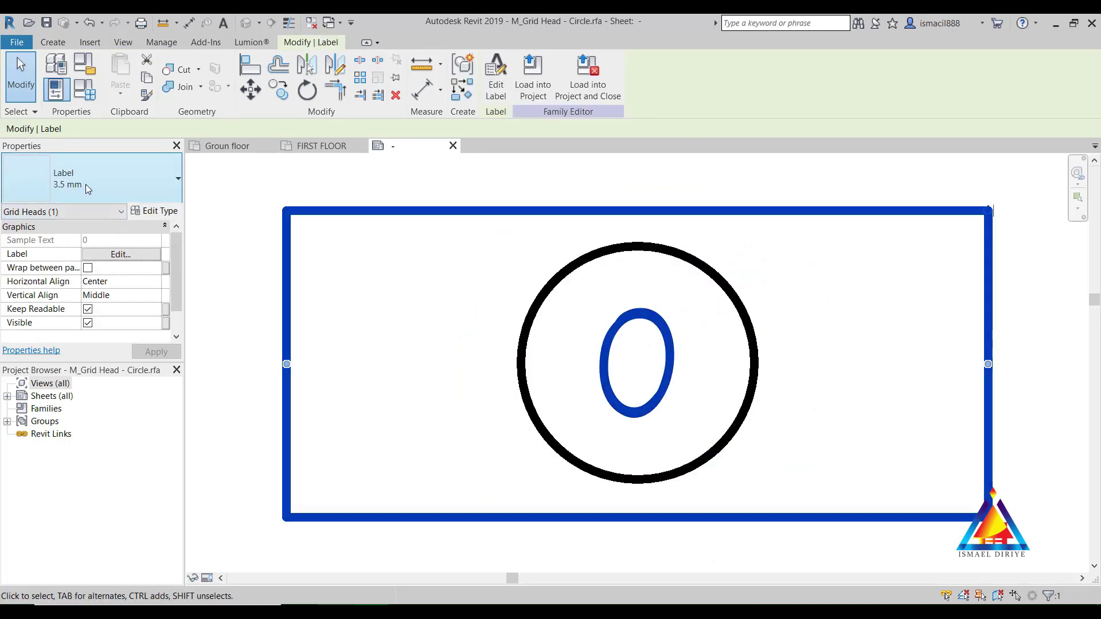
left_click(1011, 204)
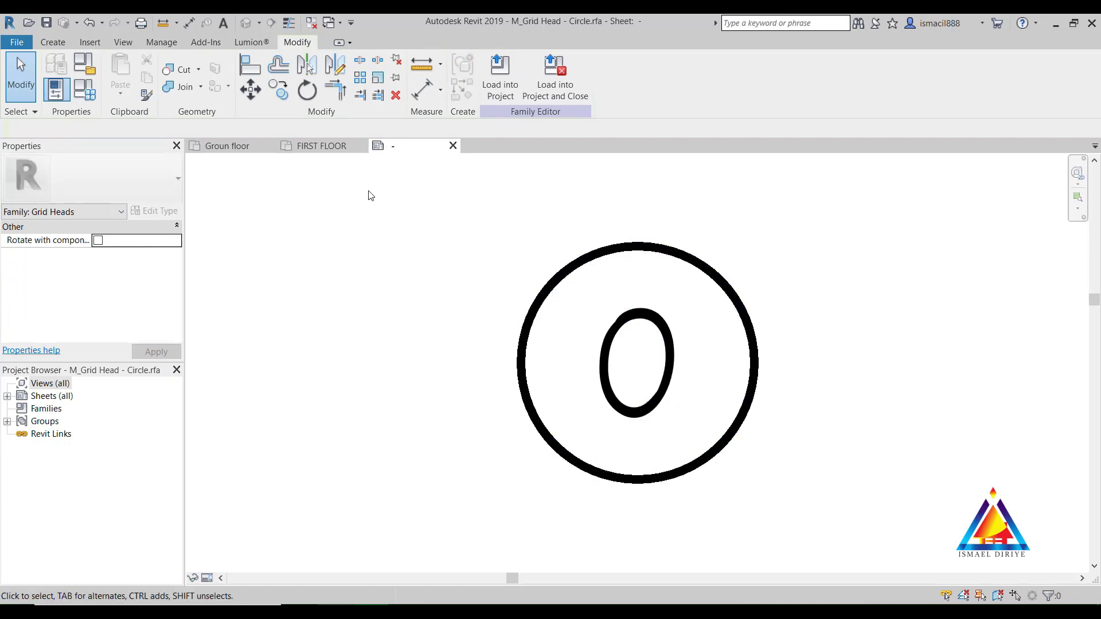
Draw a horizontal line from the circle's top quadrant and a vertical line from its right quadrant.
left_click(64, 43)
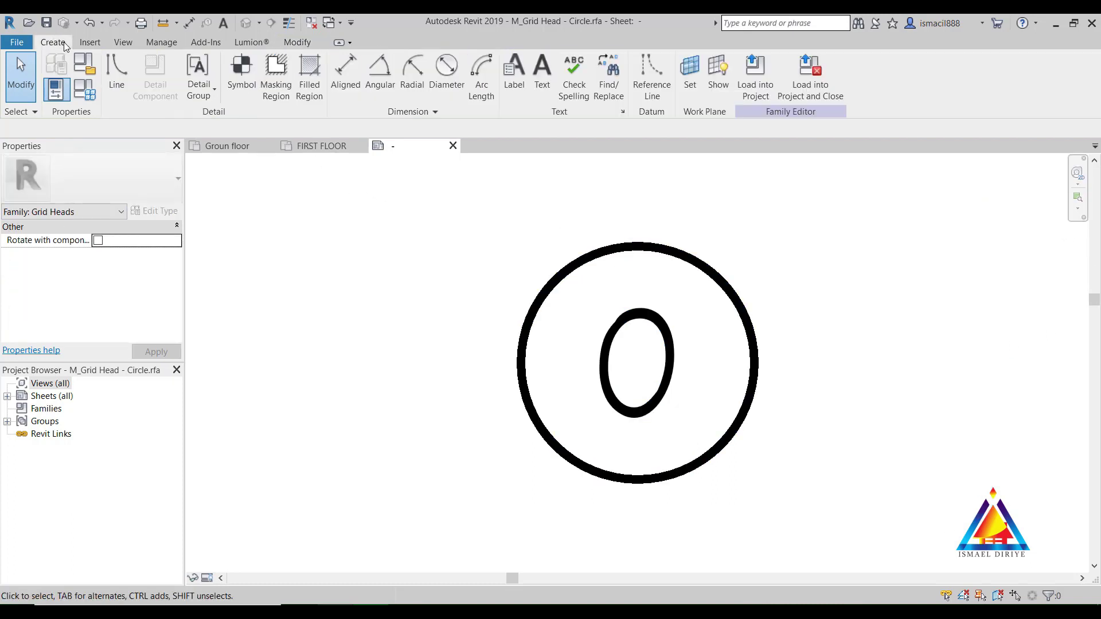
left_click(126, 78)
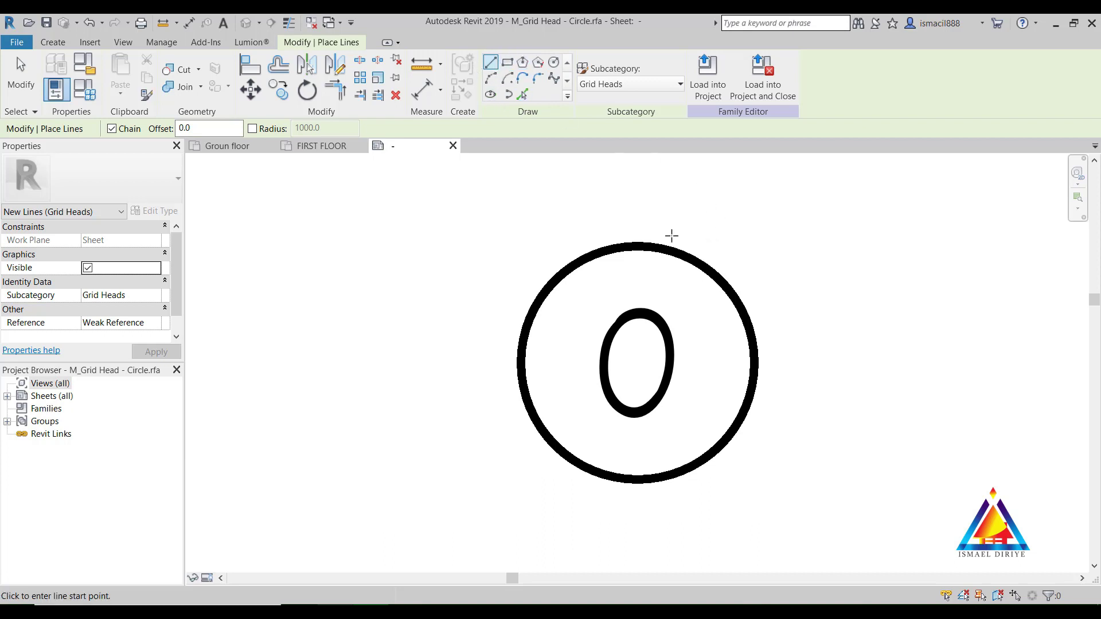
left_click(636, 246)
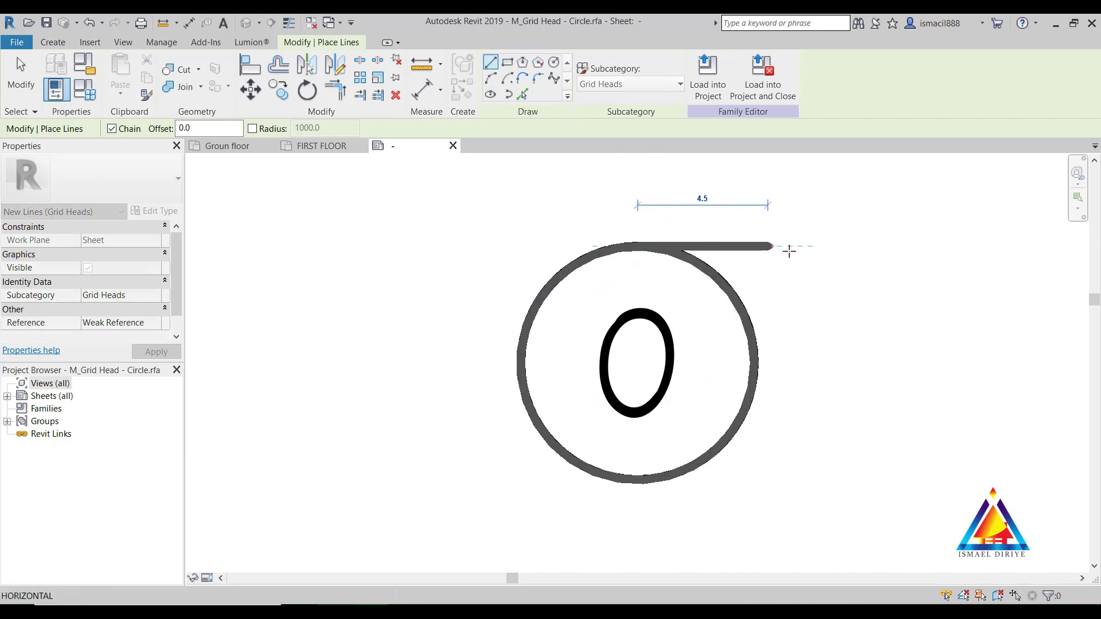
left_click(847, 246)
right_click(840, 247)
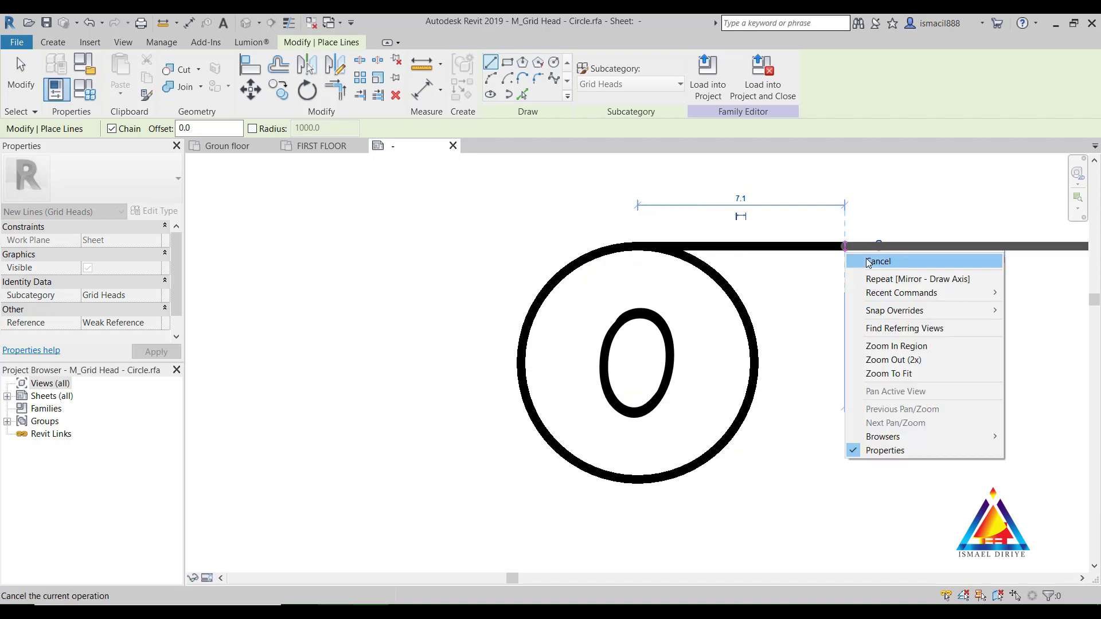
left_click(866, 257)
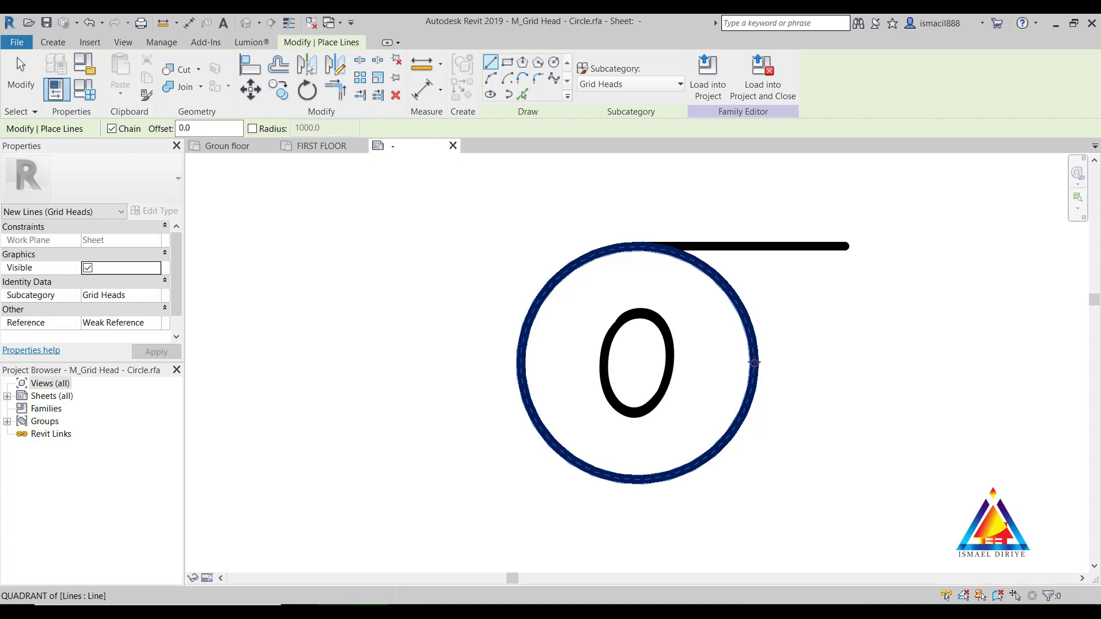
left_click(755, 363)
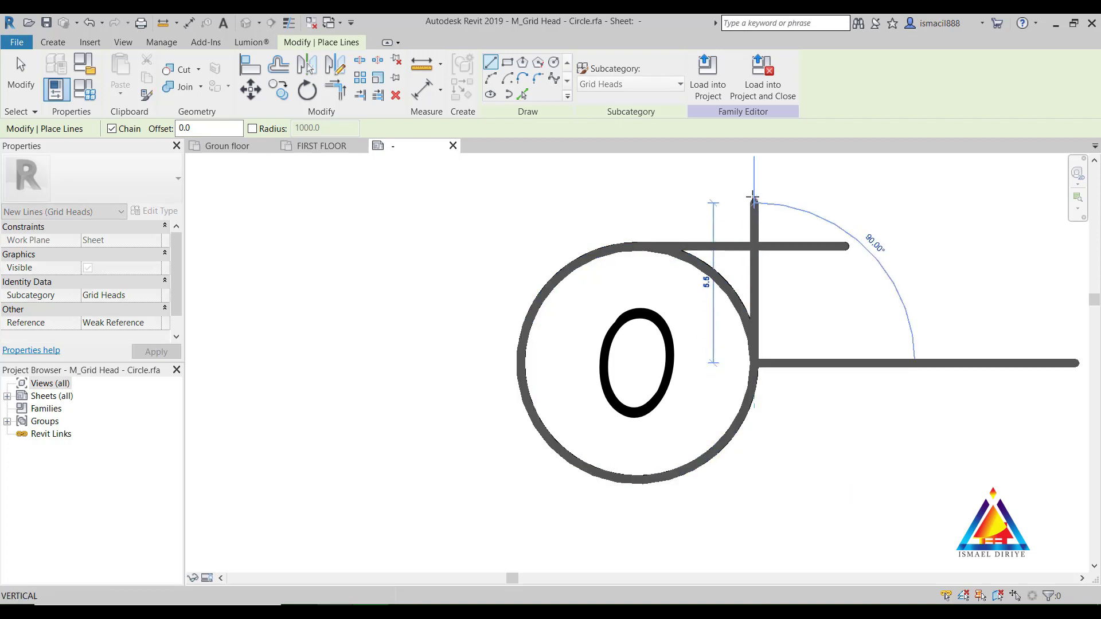
left_click(755, 195)
key("Escape")
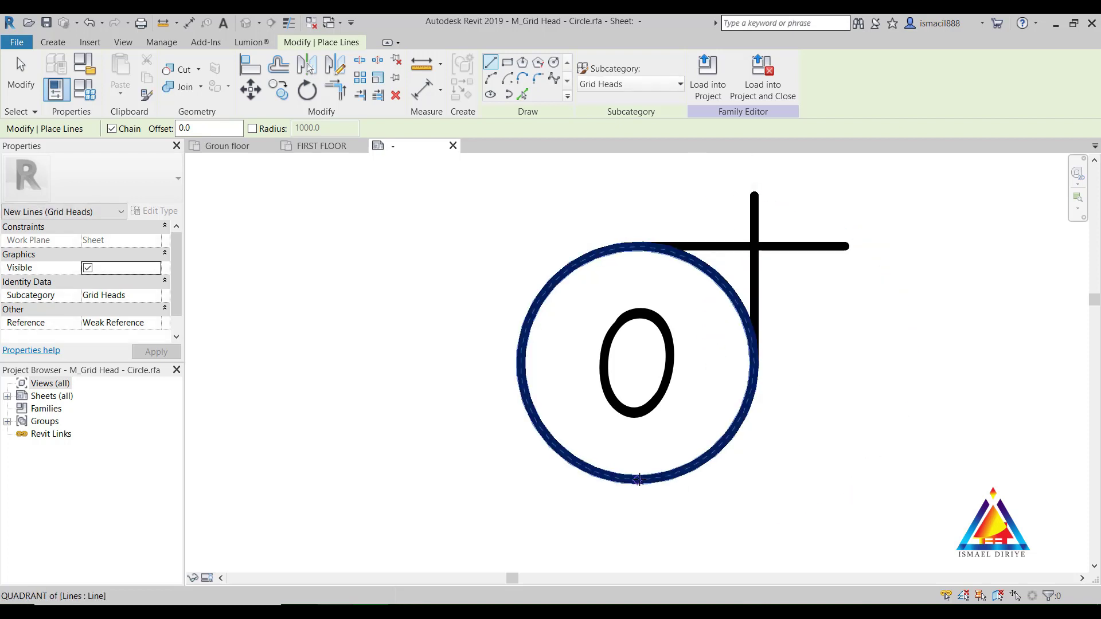
Draw a horizontal line from the circle's bottom quadrant and a vertical line from its left quadrant.
left_click(638, 480)
left_click(436, 480)
key("Escape")
left_click(844, 362)
left_click(519, 363)
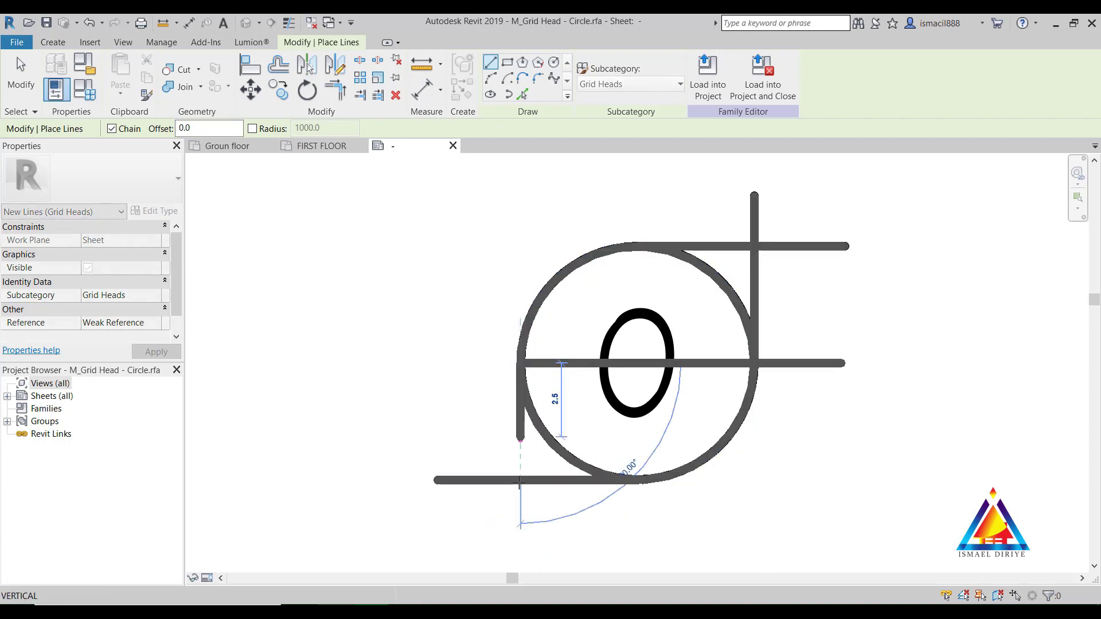
left_click(520, 525)
key("Escape")
key("Escape")
Delete the grid head circle, leaving only the four crossing lines.
left_click(561, 453)
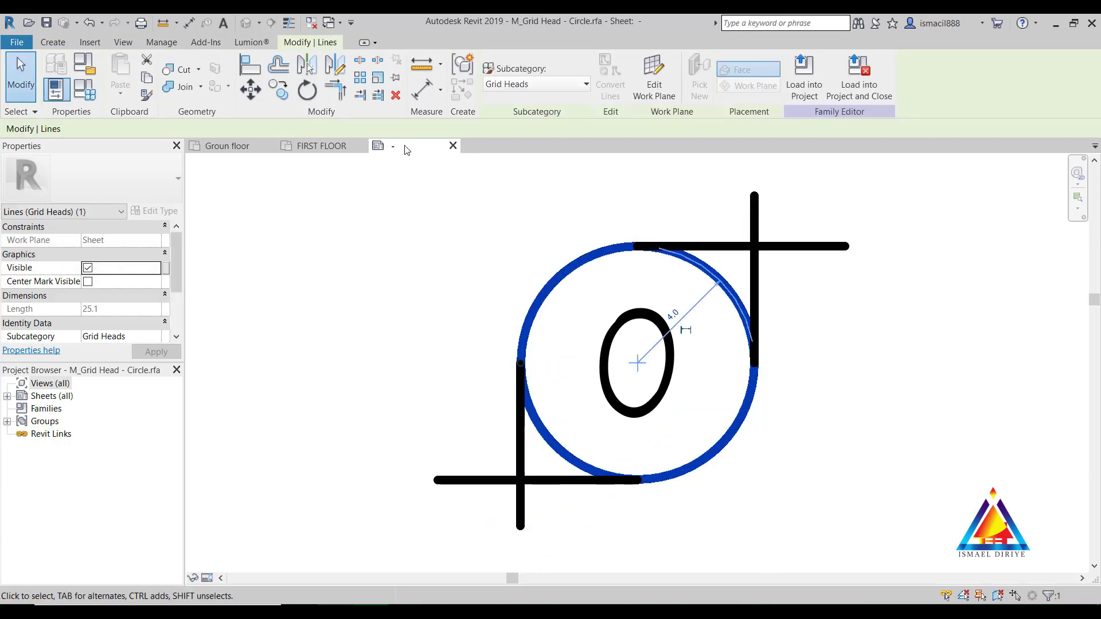
left_click(395, 96)
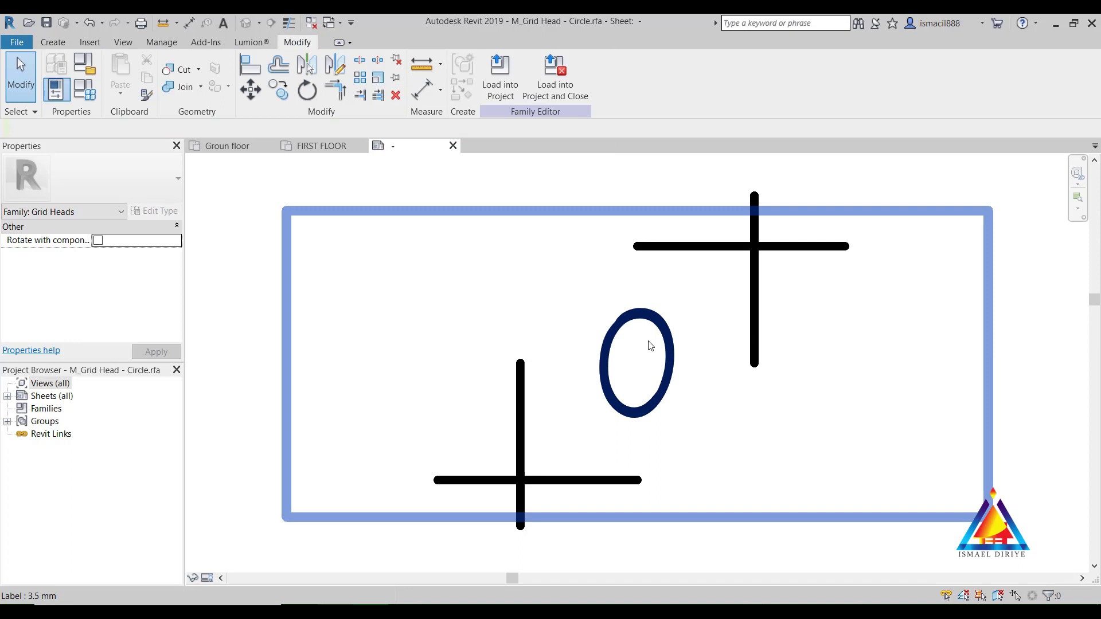
left_click(342, 99)
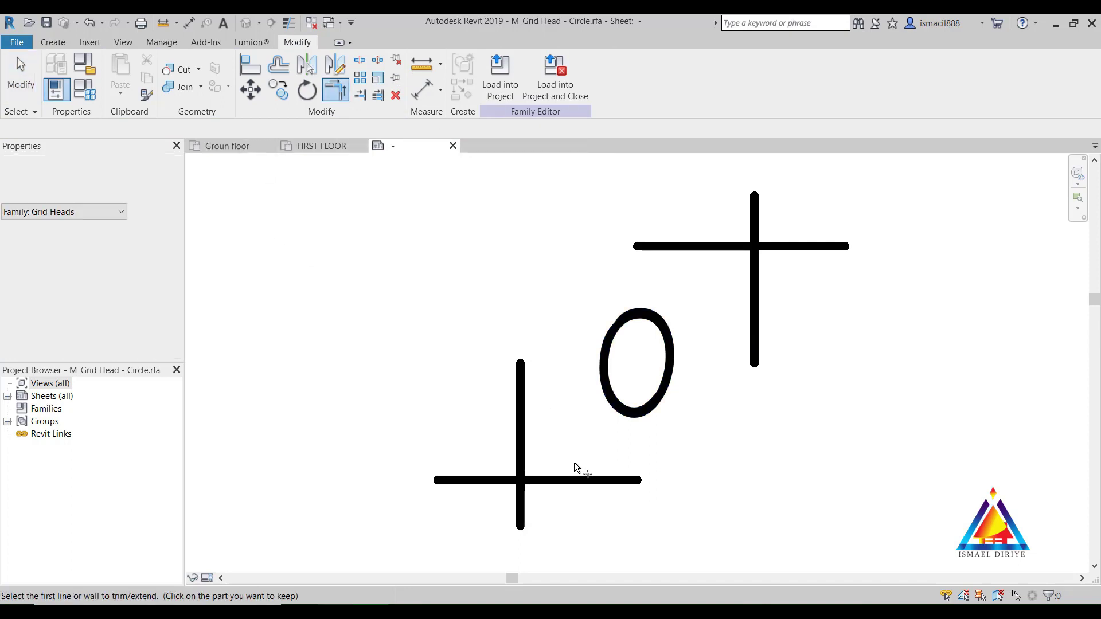
Trim the crossed lines to corners, forming a closed square around the 0 label.
left_click(522, 404)
left_click(678, 247)
left_click(754, 299)
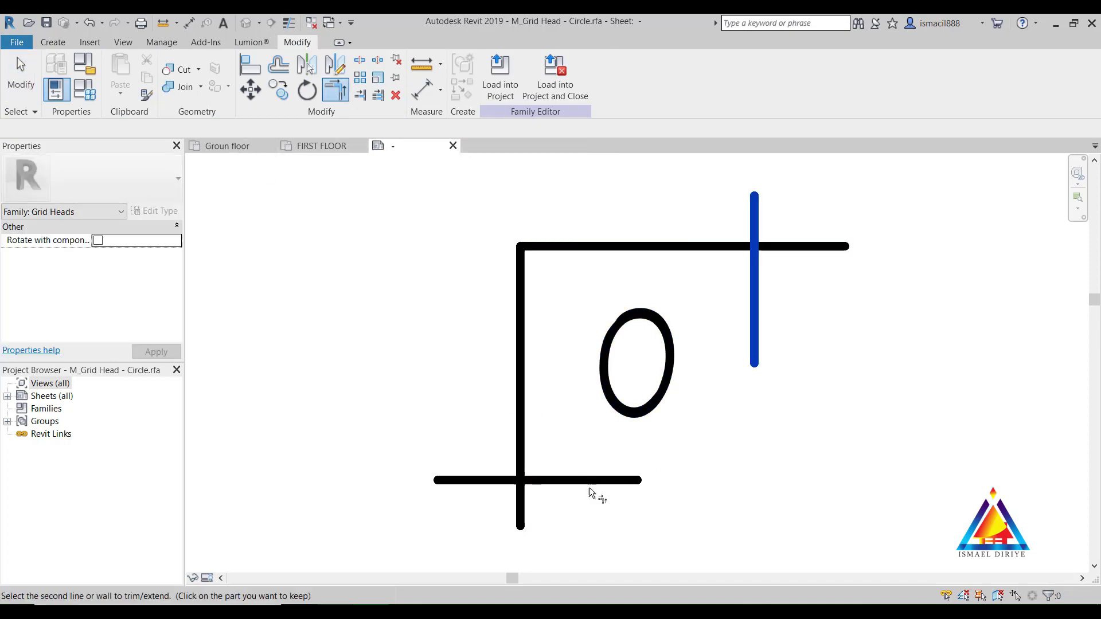
left_click(566, 481)
left_click(519, 424)
left_click(564, 480)
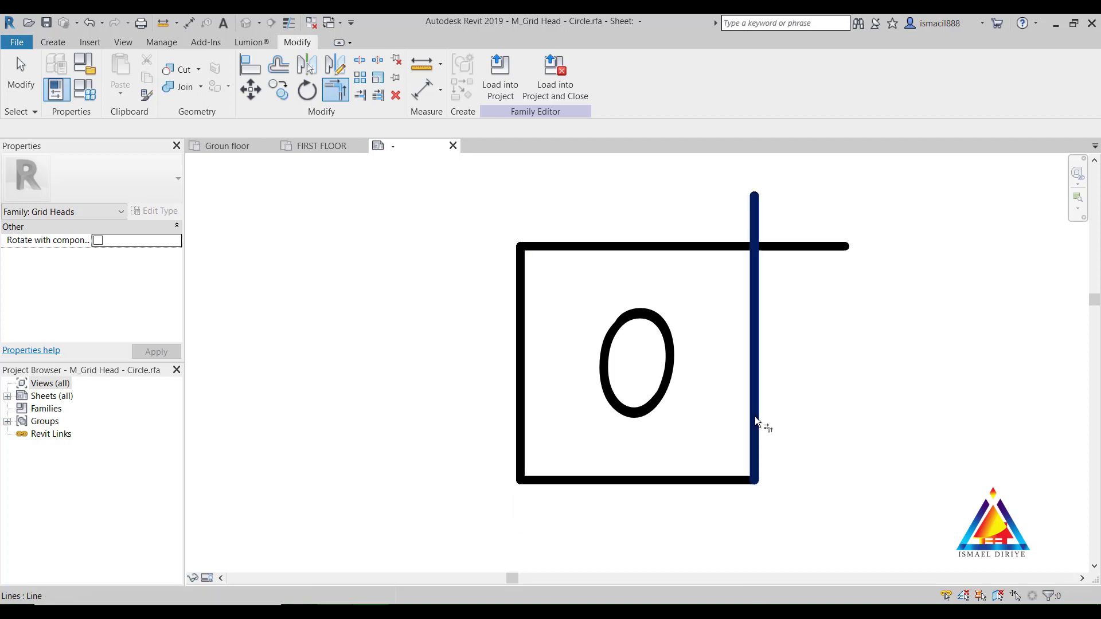
left_click(750, 434)
left_click(715, 479)
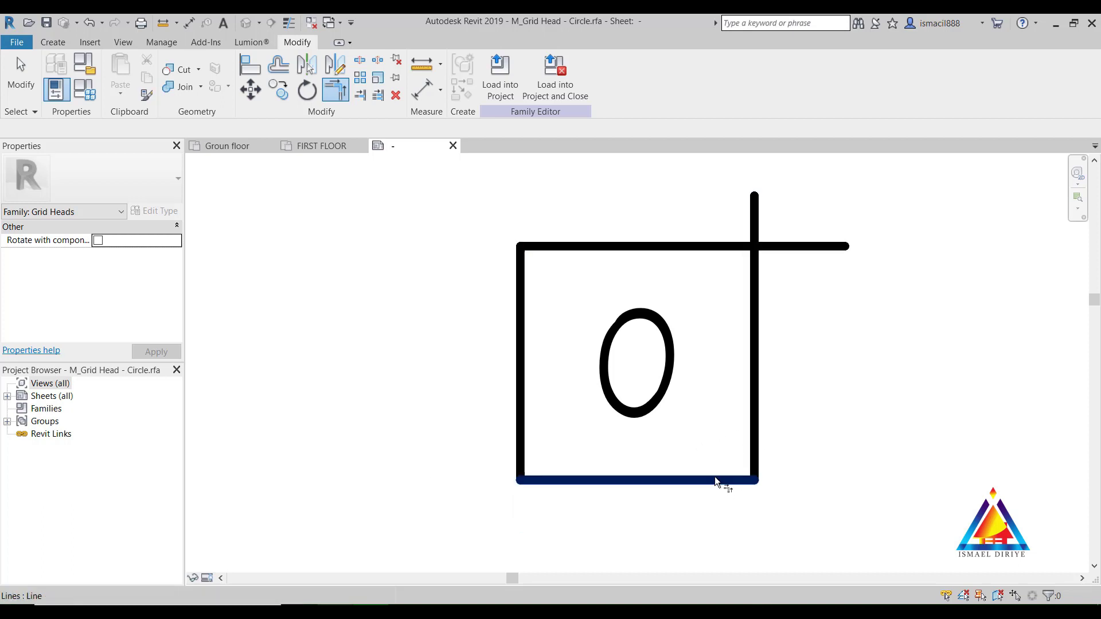
left_click(724, 246)
left_click(754, 344)
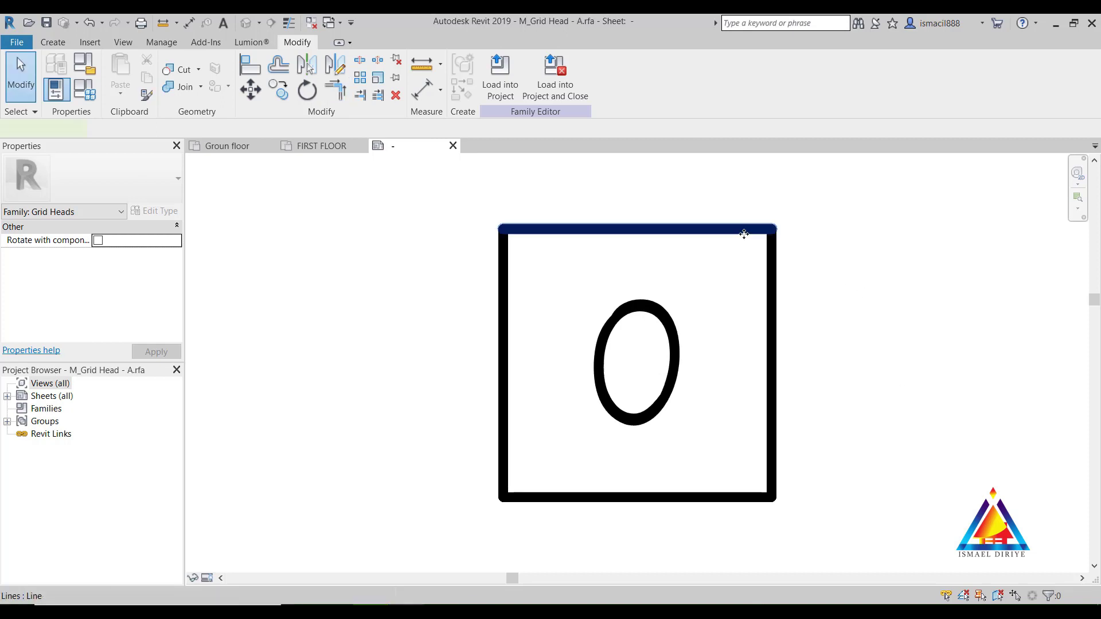
Rotate the four square edges 45° into a diamond and load the family into the project.
left_click(743, 233)
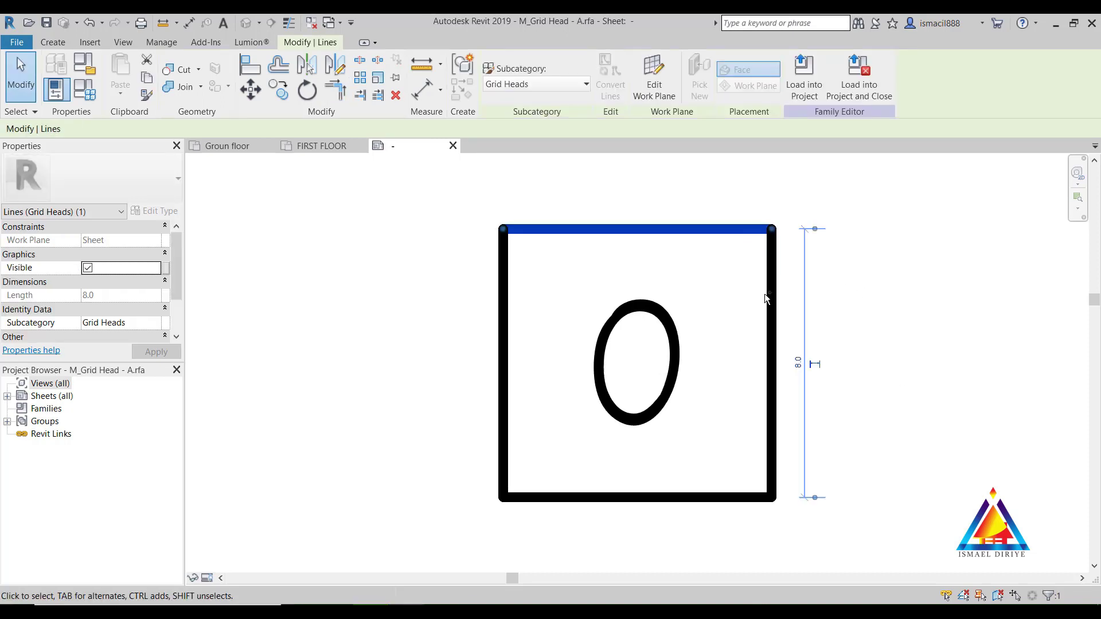
left_click(772, 356, "ctrl")
left_click(643, 497, "ctrl")
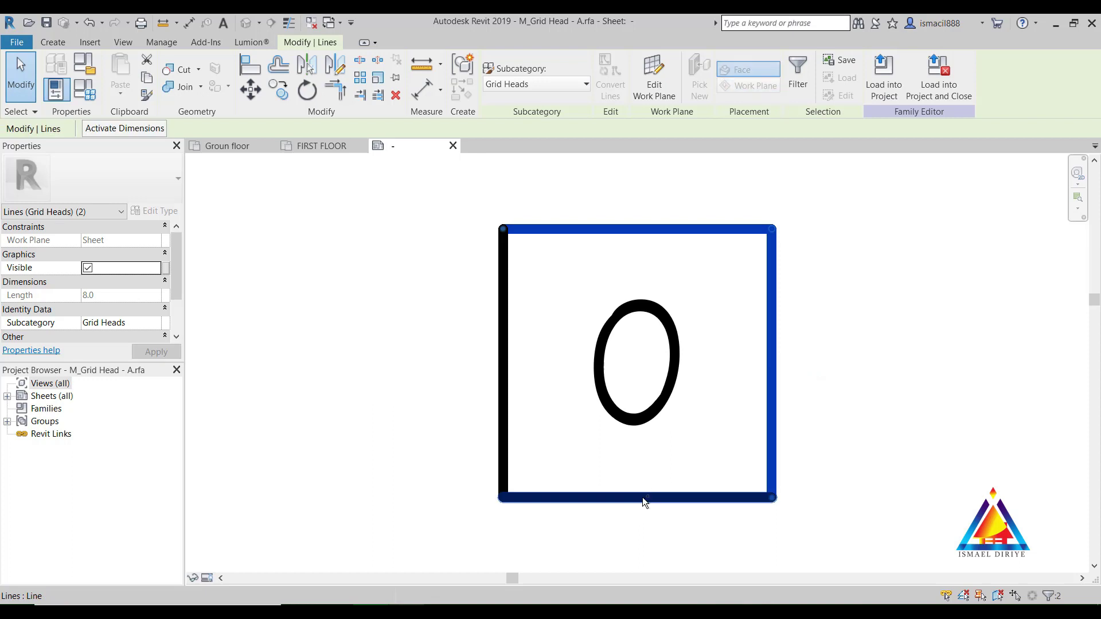
left_click(501, 393, "ctrl")
left_click(308, 90)
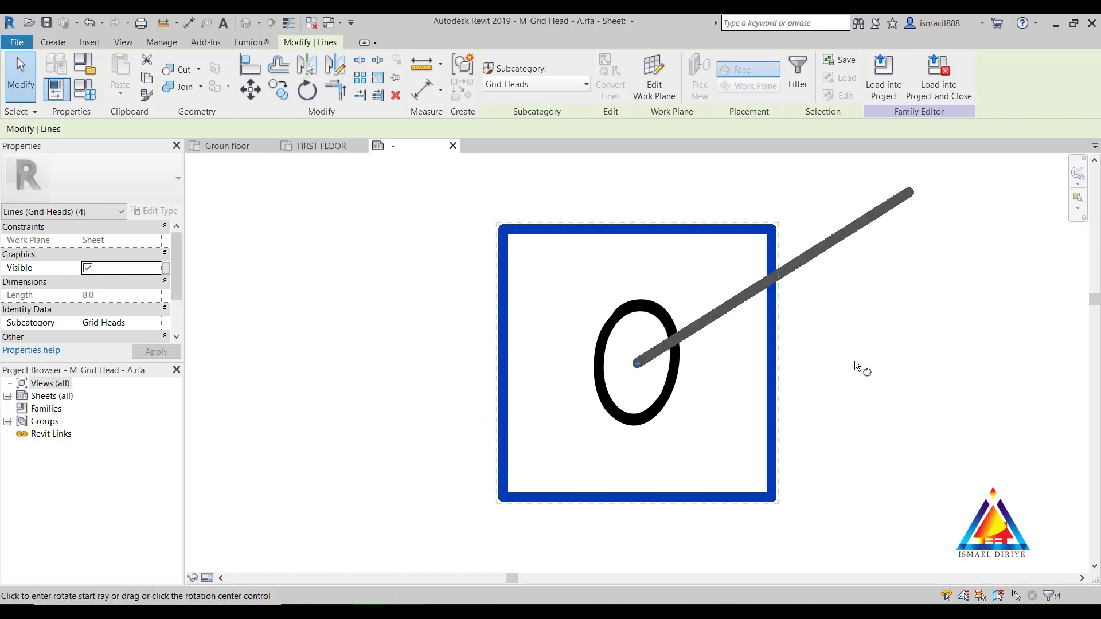
left_click(775, 366)
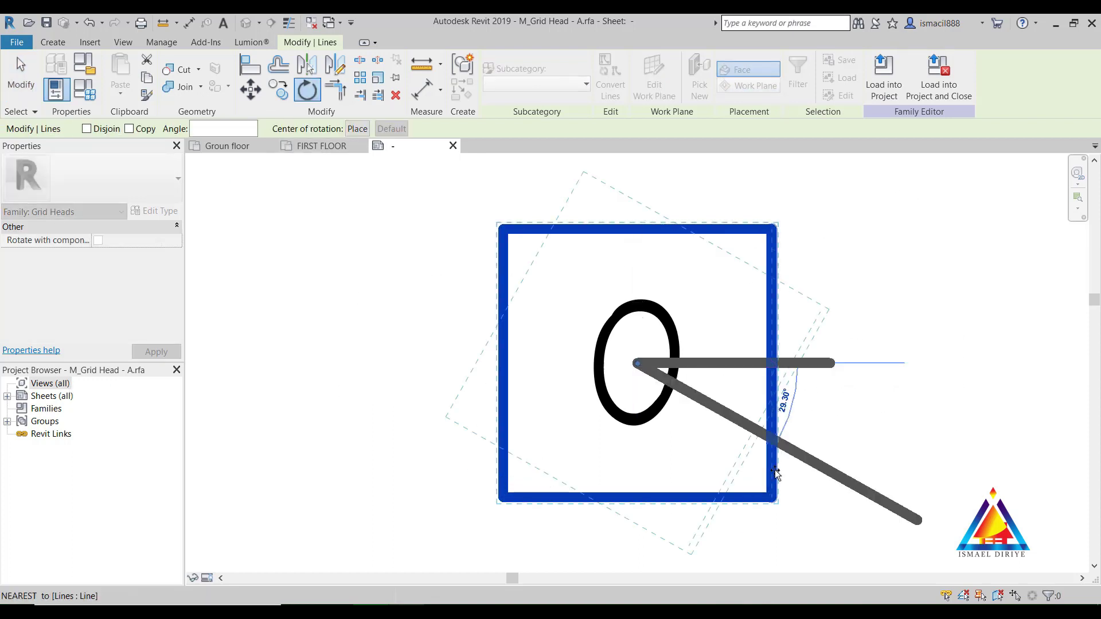
left_click(768, 497)
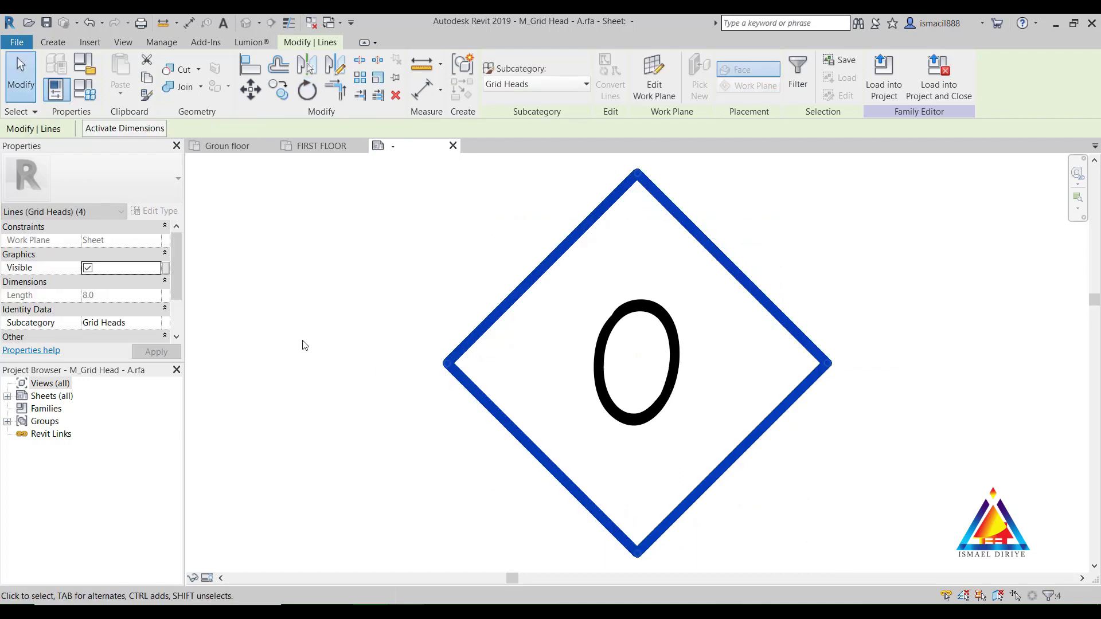
left_click(938, 86)
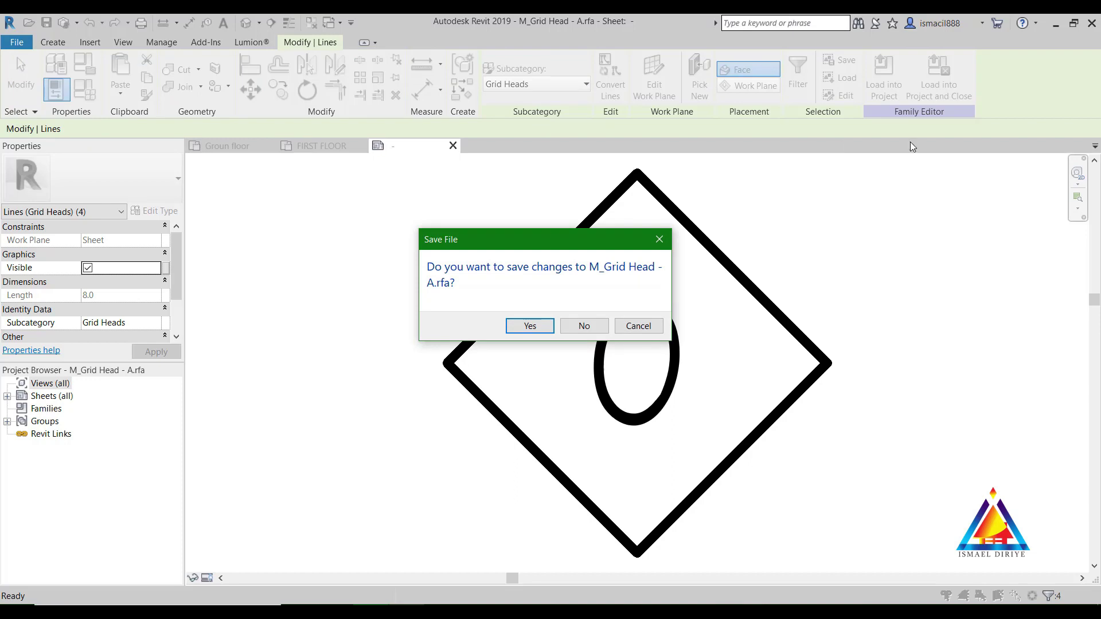
Save the diamond head as M_Grid Head - B with maximum backups 1, then close the family.
left_click(530, 326)
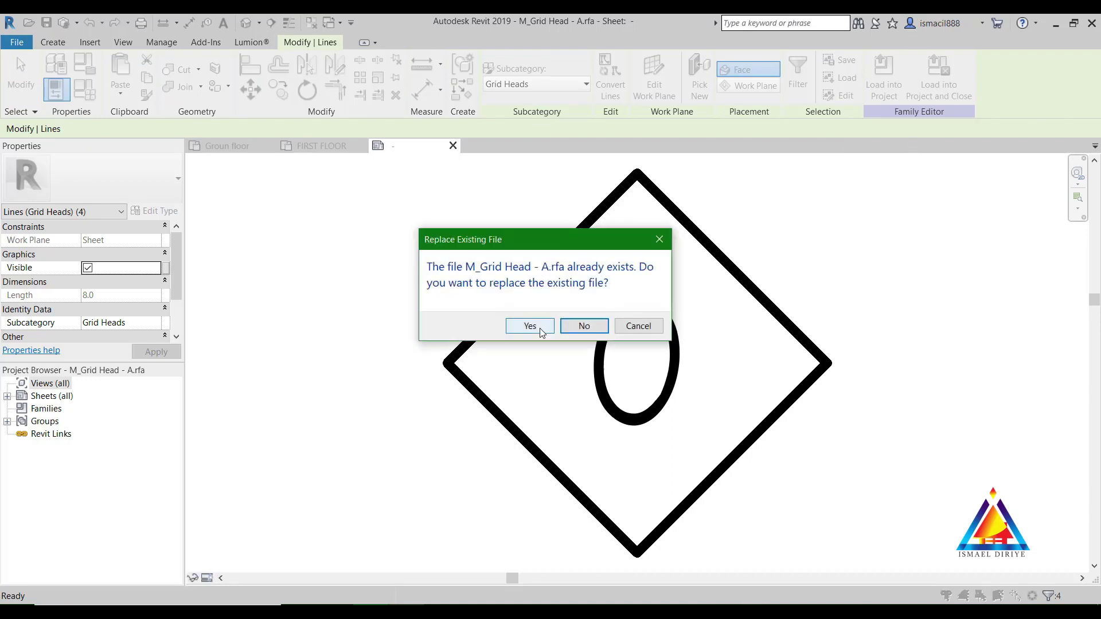
left_click(593, 322)
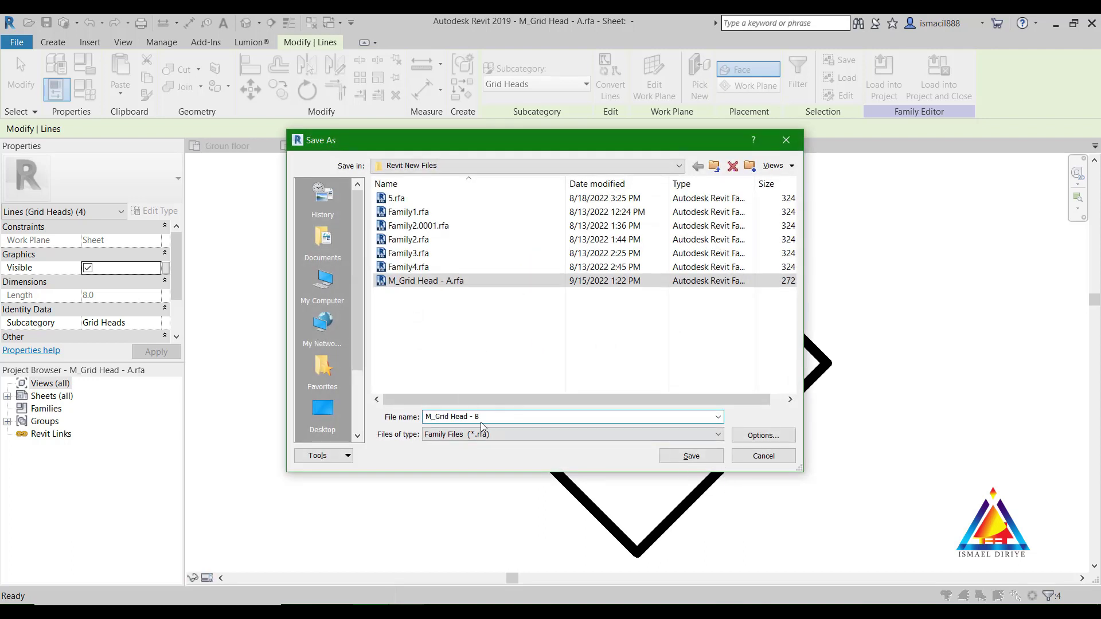
left_click(758, 437)
type("1")
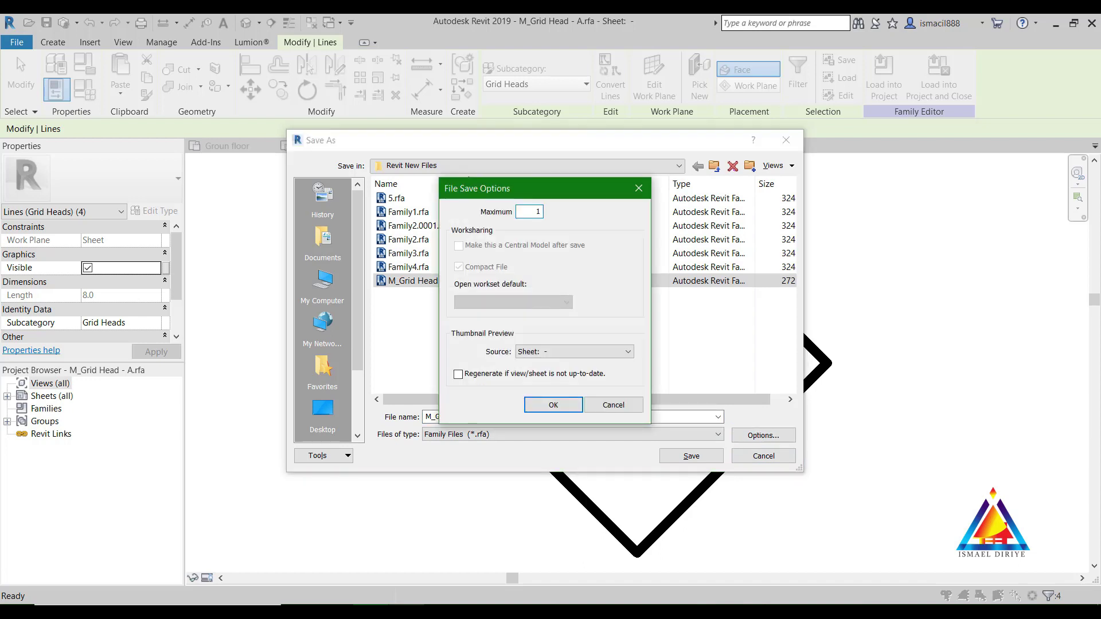
left_click(553, 404)
left_click(691, 456)
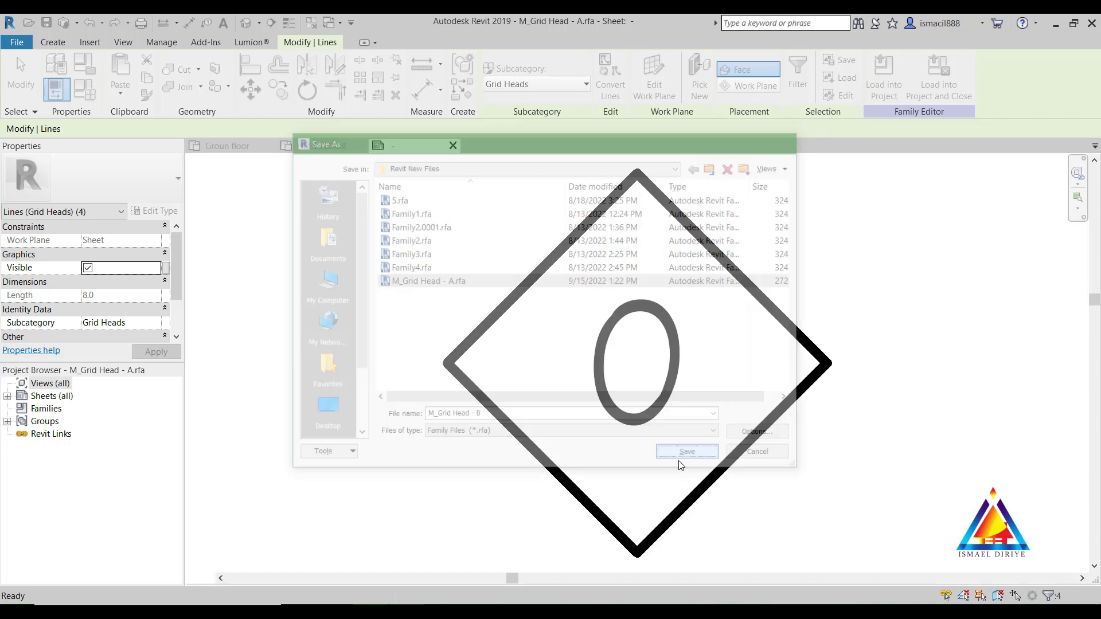
key("ctrl+F4")
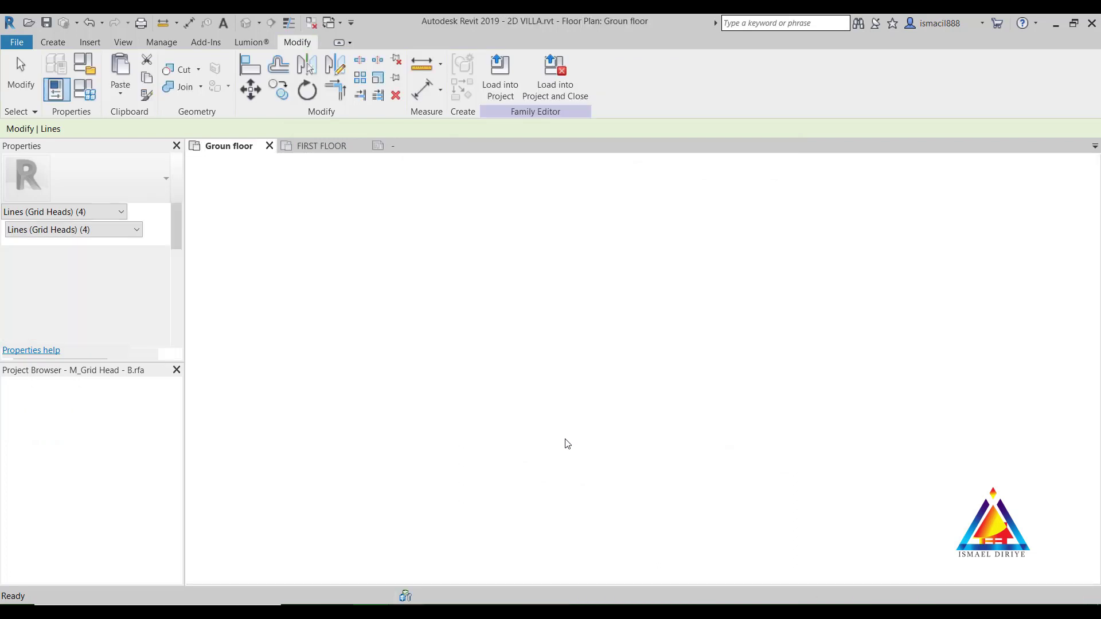
Edit the M_Grid Head - Circle family from the Project Browser's Families list.
scroll(743, 216, "up", 5)
scroll(743, 215, "up", 4)
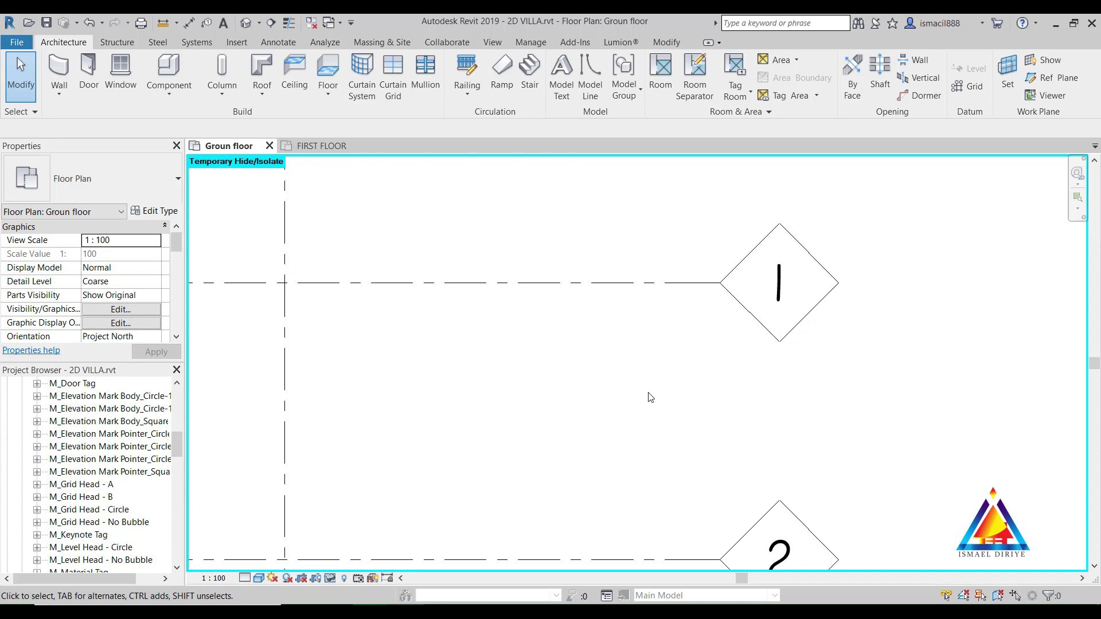
scroll(648, 396, "down", 4)
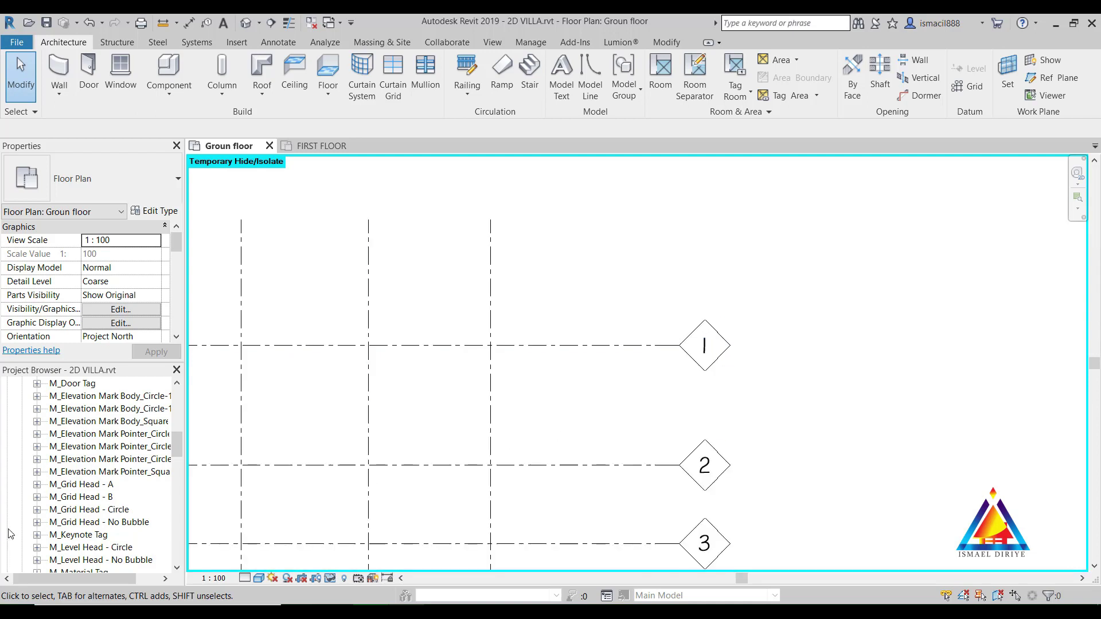
left_click(70, 486)
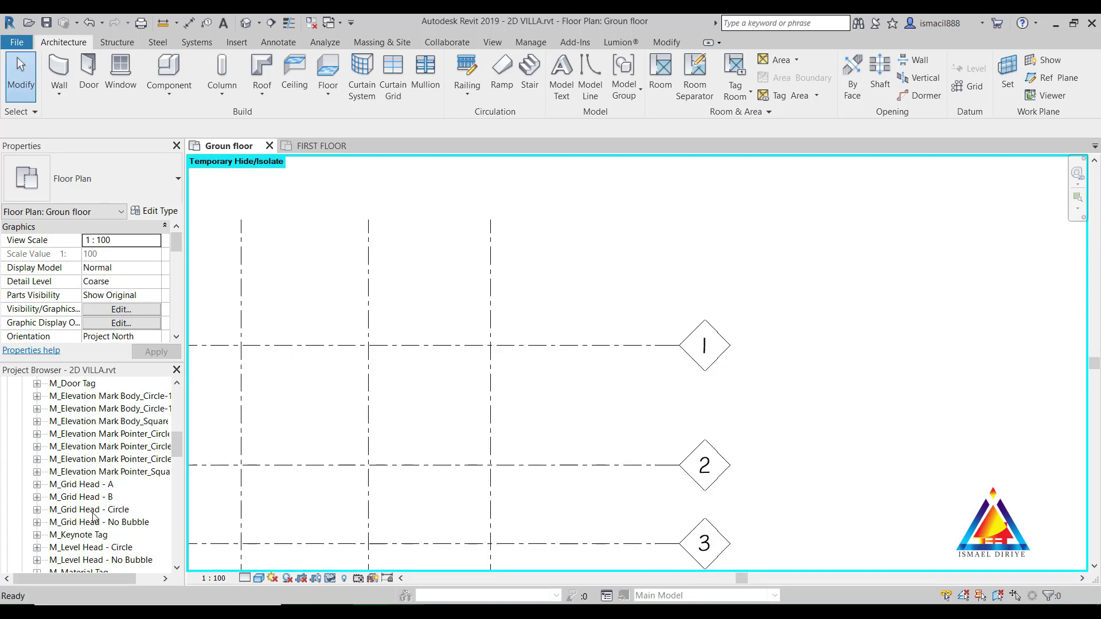
left_click(94, 513)
right_click(94, 512)
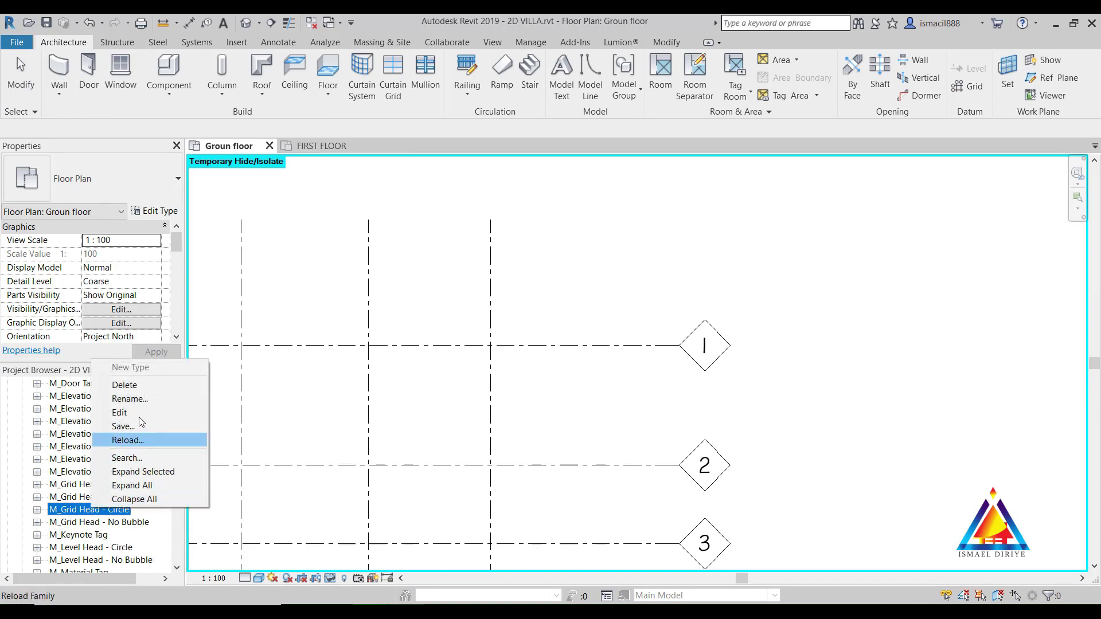
left_click(115, 412)
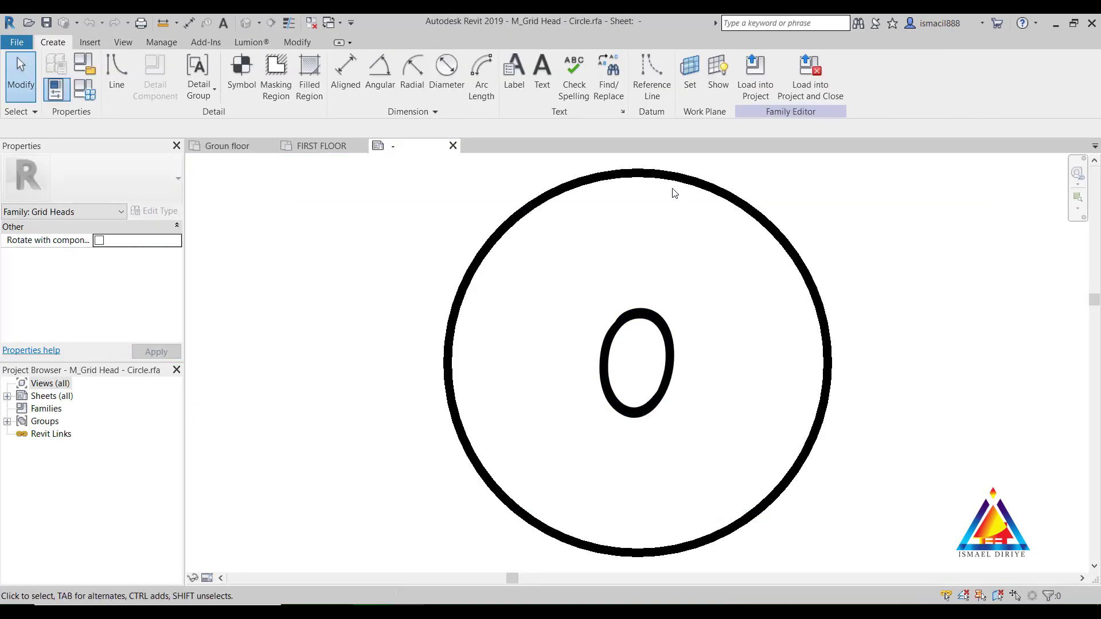
Resize the outer circle to radius 4 and offset a concentric inner circle inside it.
left_click(676, 184)
left_click(697, 290)
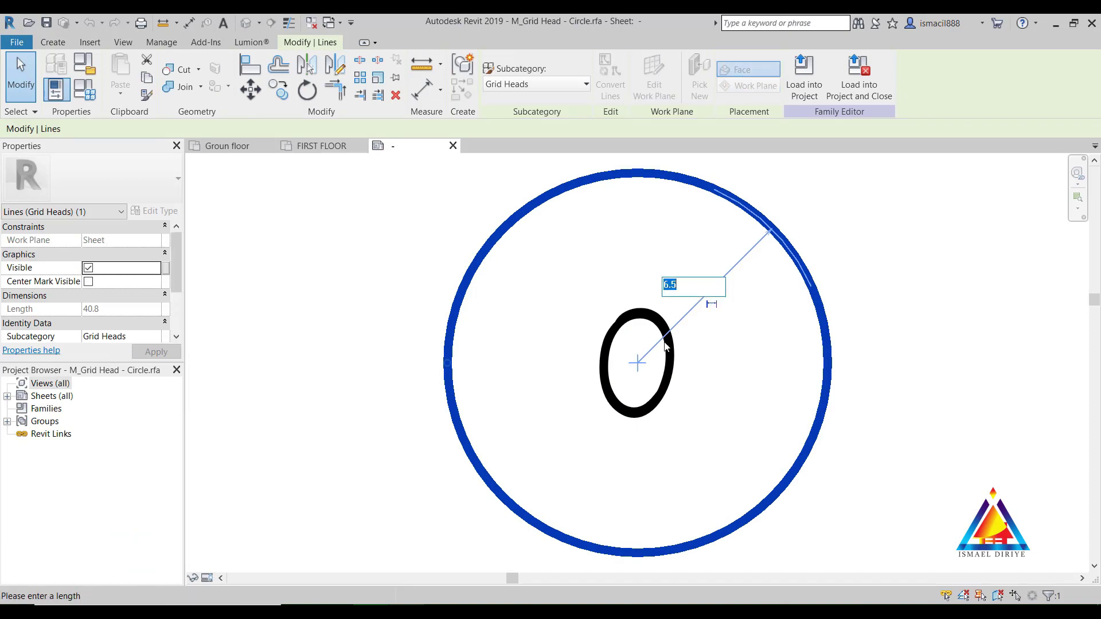
type("4")
key("Return")
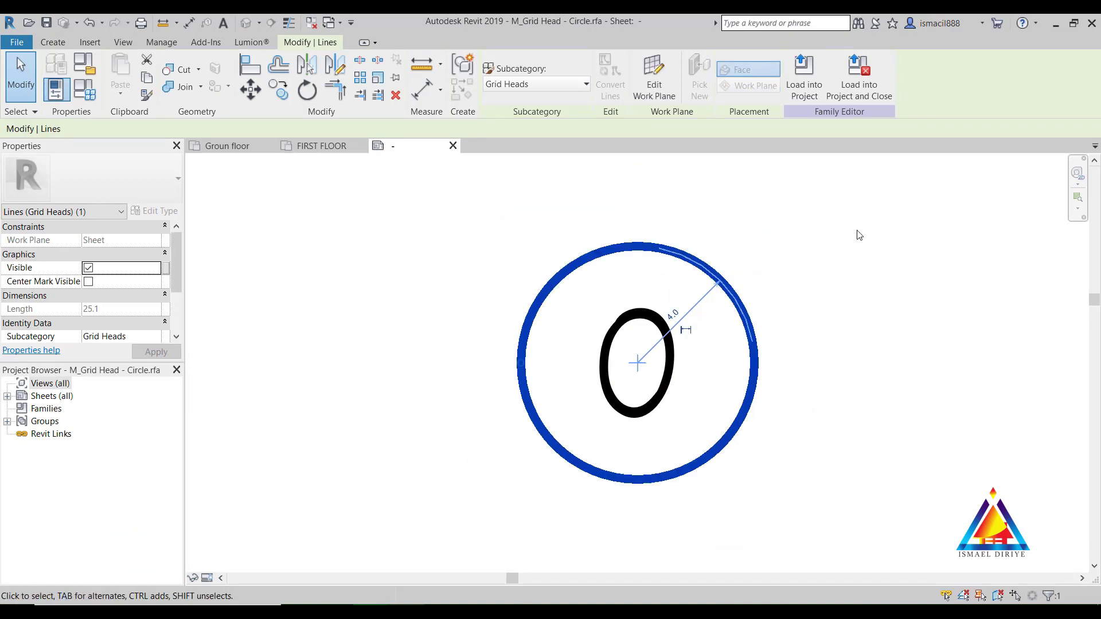
key("Escape")
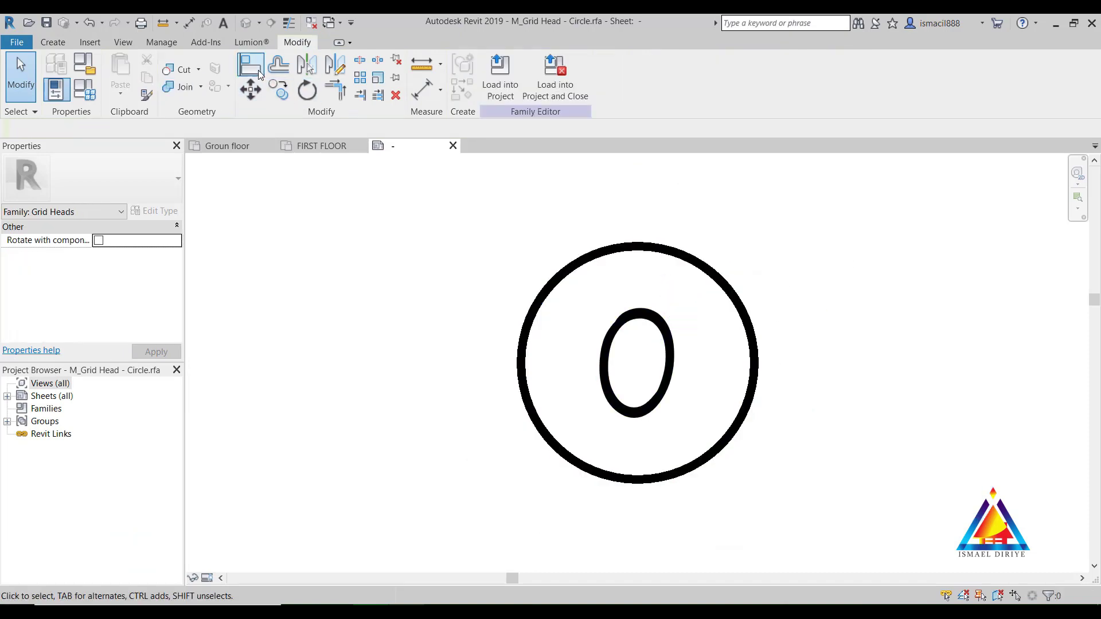
left_click(278, 64)
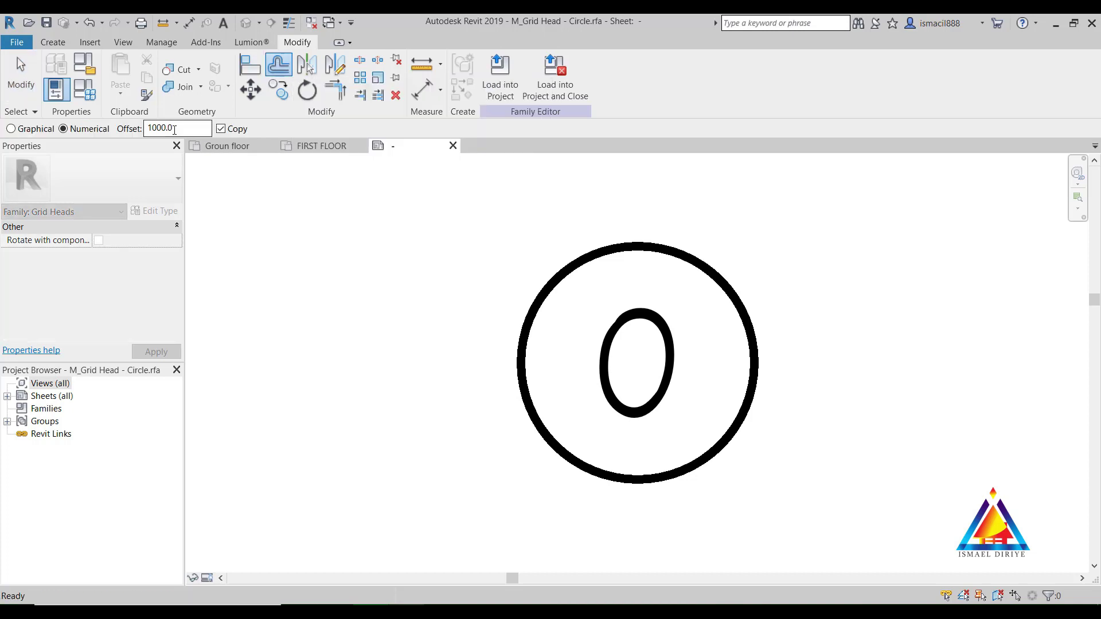
type("1")
left_click(147, 128)
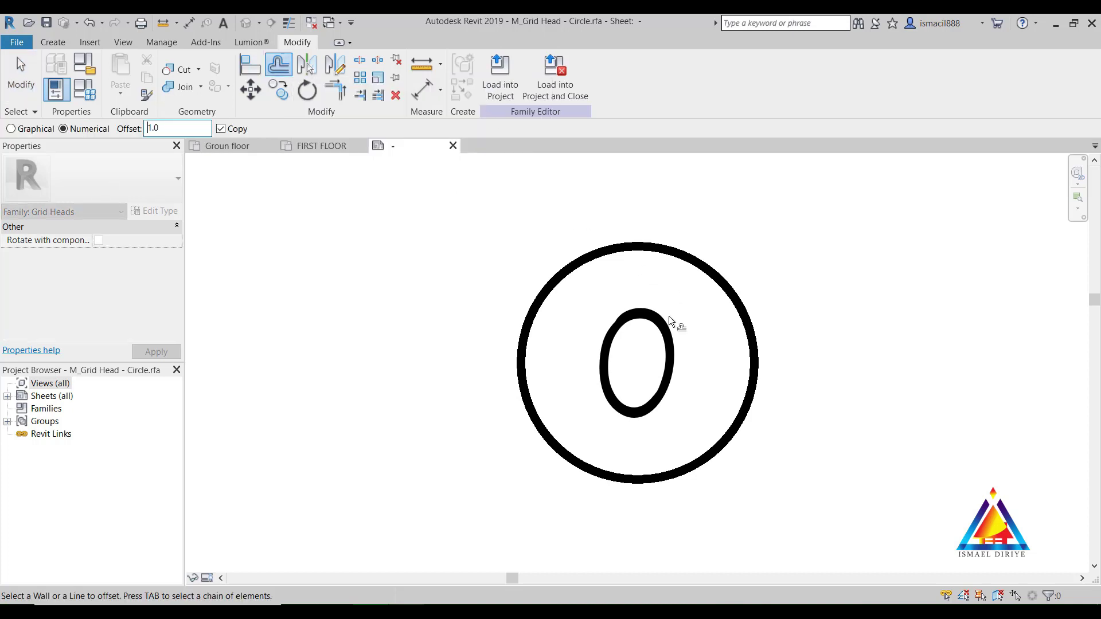
left_click(627, 253)
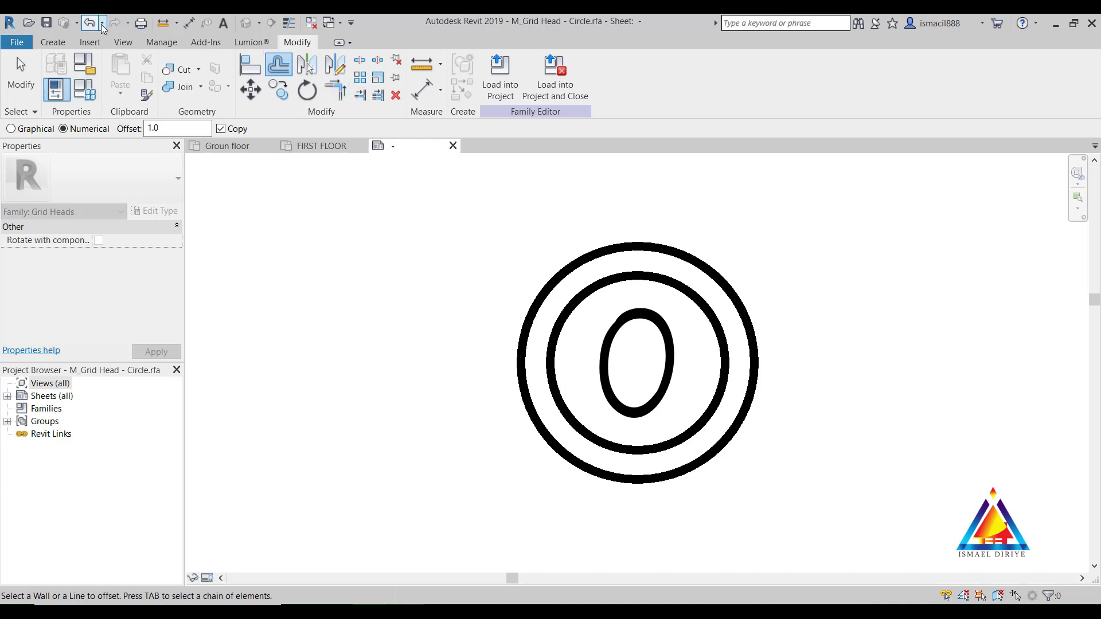
Draw short 2-unit tick lines at the circle's top, right, bottom and left quadrants.
left_click(52, 42)
left_click(117, 77)
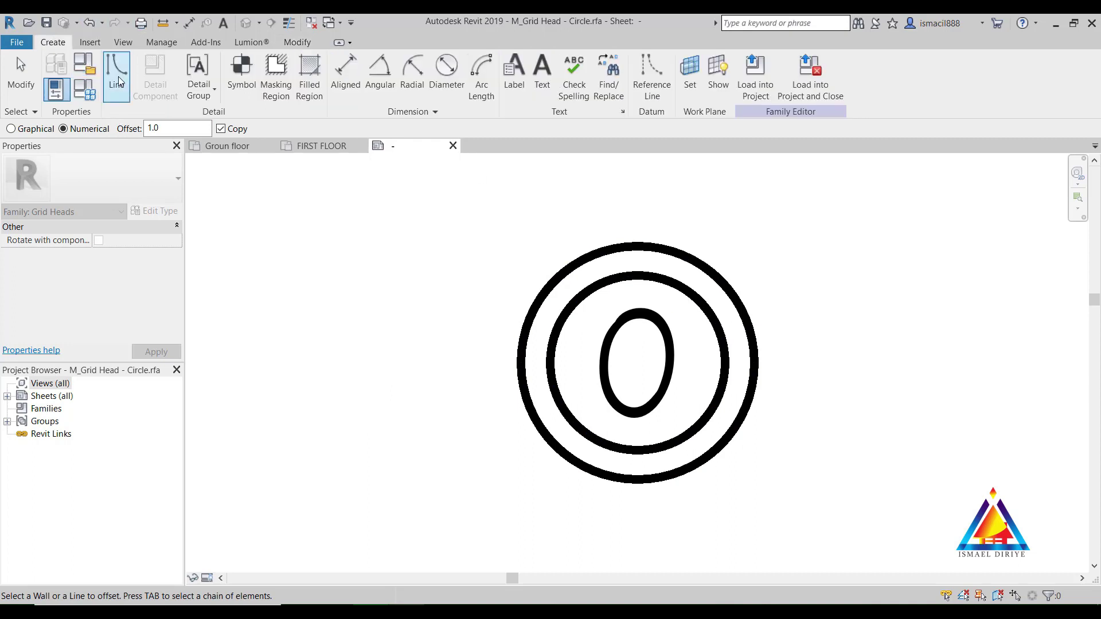
left_click(639, 245)
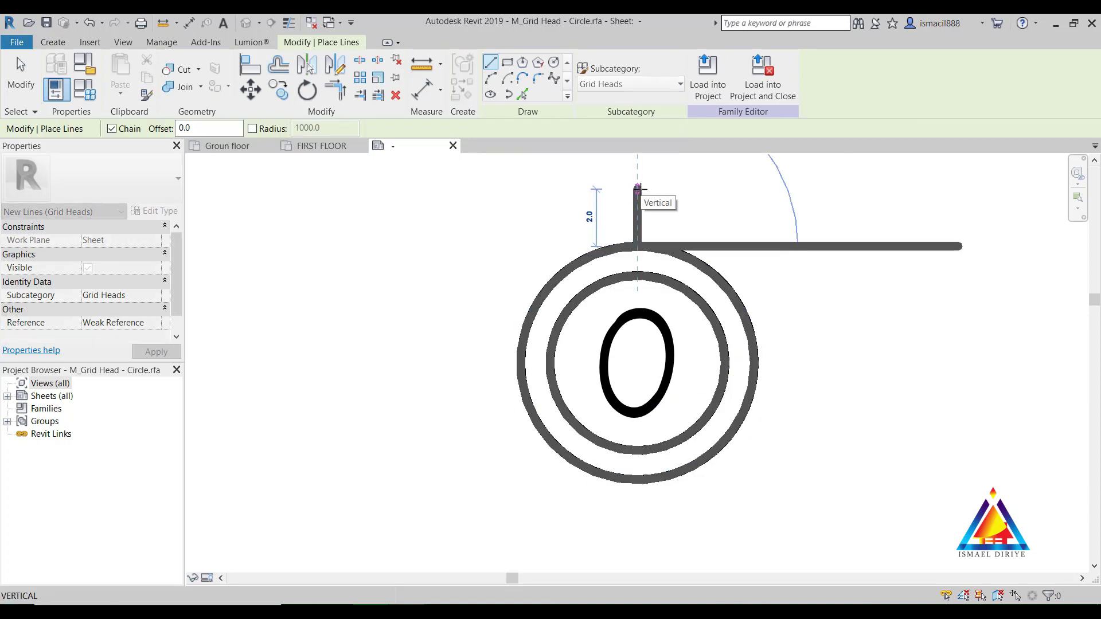
left_click(639, 188)
left_click(754, 363)
type("2")
key("Return")
left_click(638, 481)
left_click(638, 539)
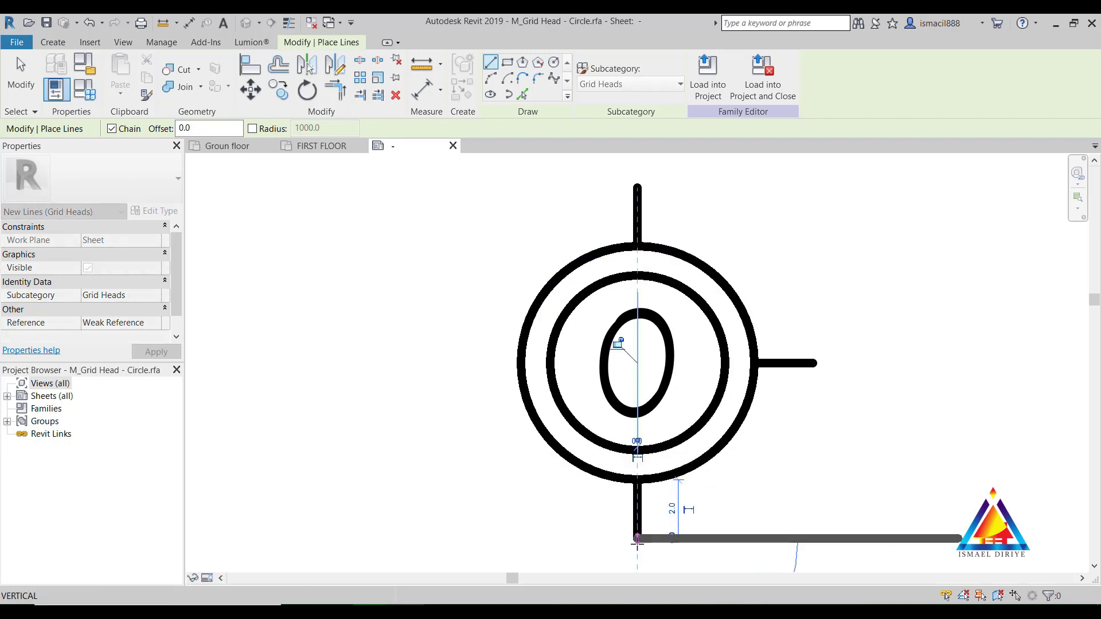
key("Escape")
key("Escape")
key("l")
key("i")
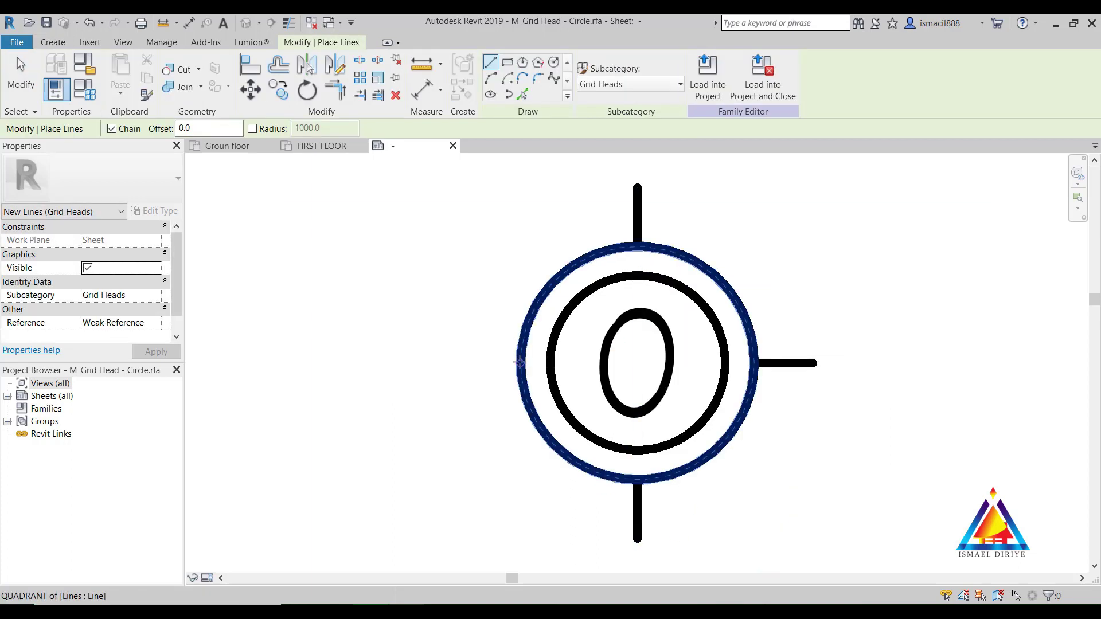
right_click(421, 225)
left_click(524, 234)
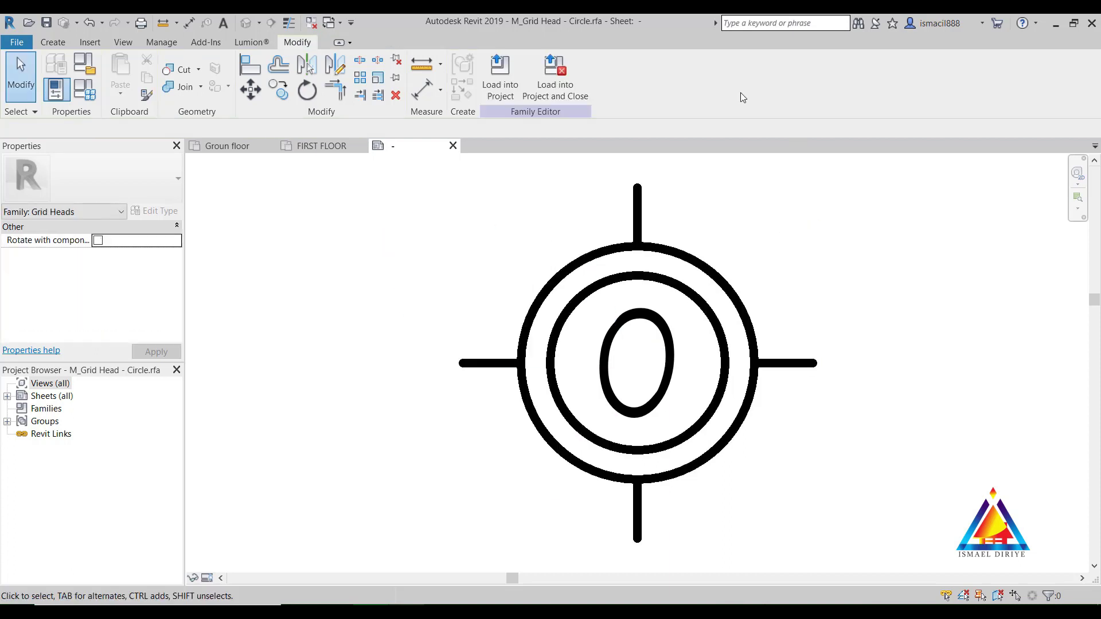
Load the crosshair head into the project, saving it as new family M_Grid Head -C.
left_click(570, 83)
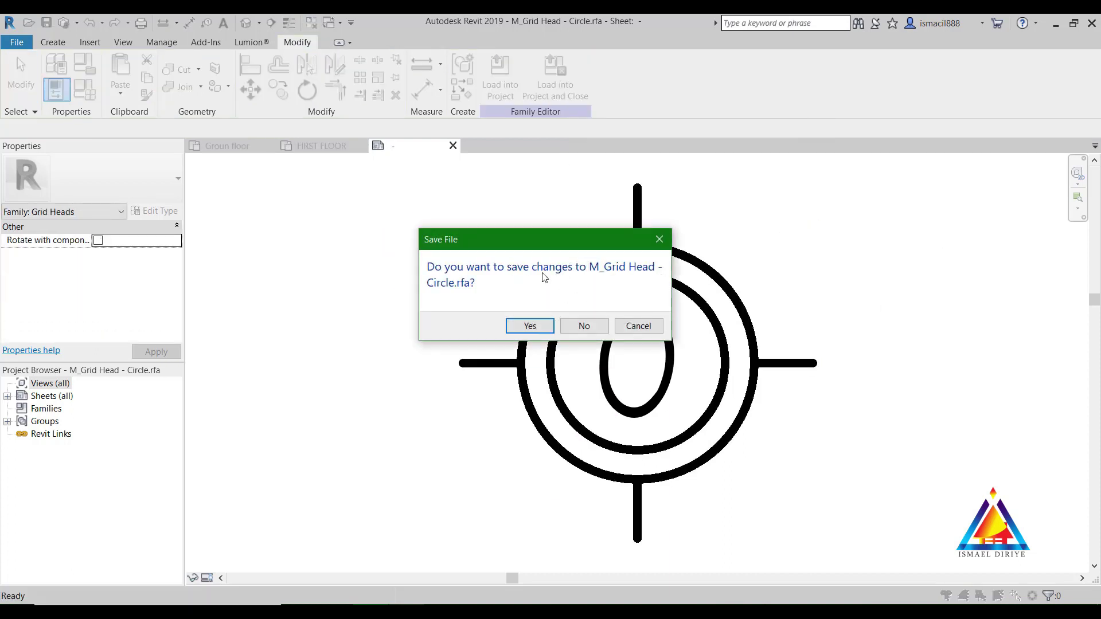
left_click(530, 326)
double_click(558, 415)
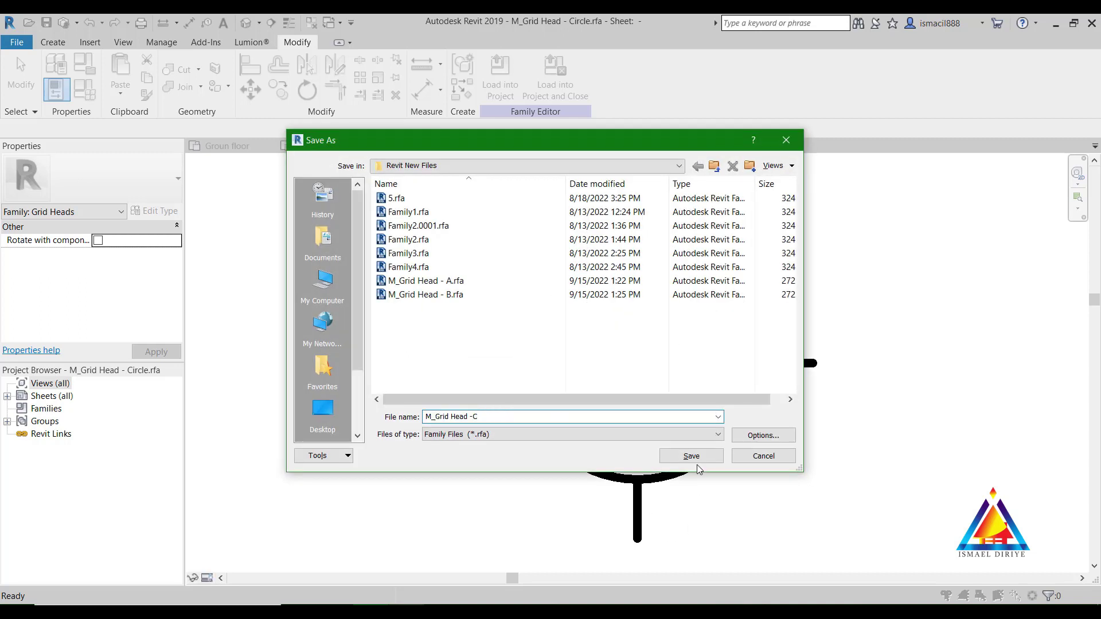
left_click(746, 438)
key("Return")
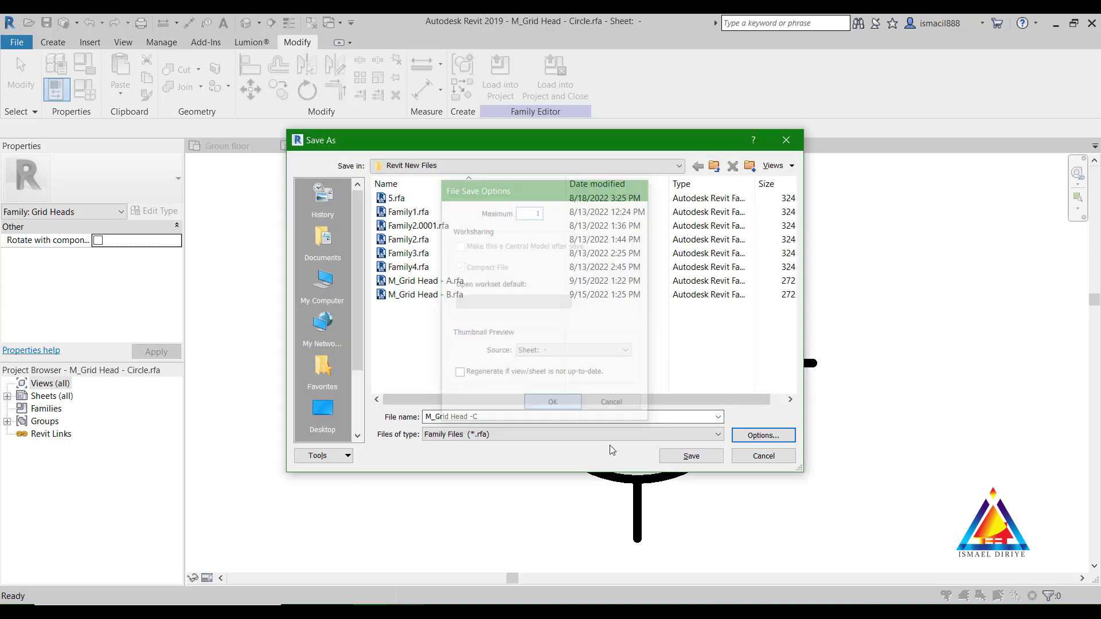
left_click(692, 456)
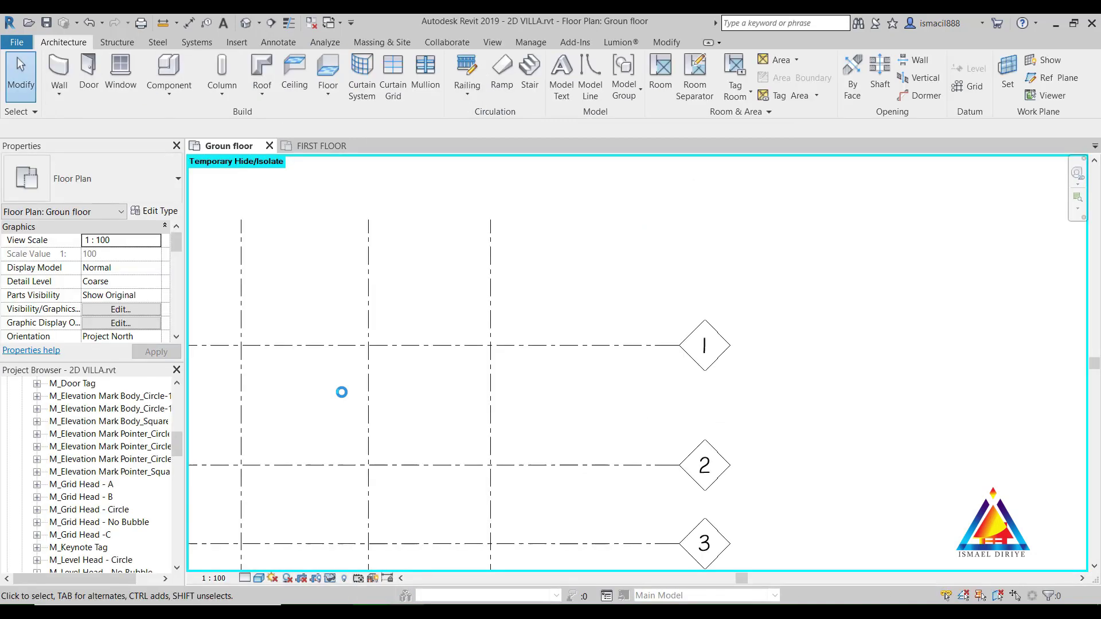
Change grid 1's type Symbol to M_Grid Head -C : Custom 1 and apply it to all grids.
left_click(660, 346)
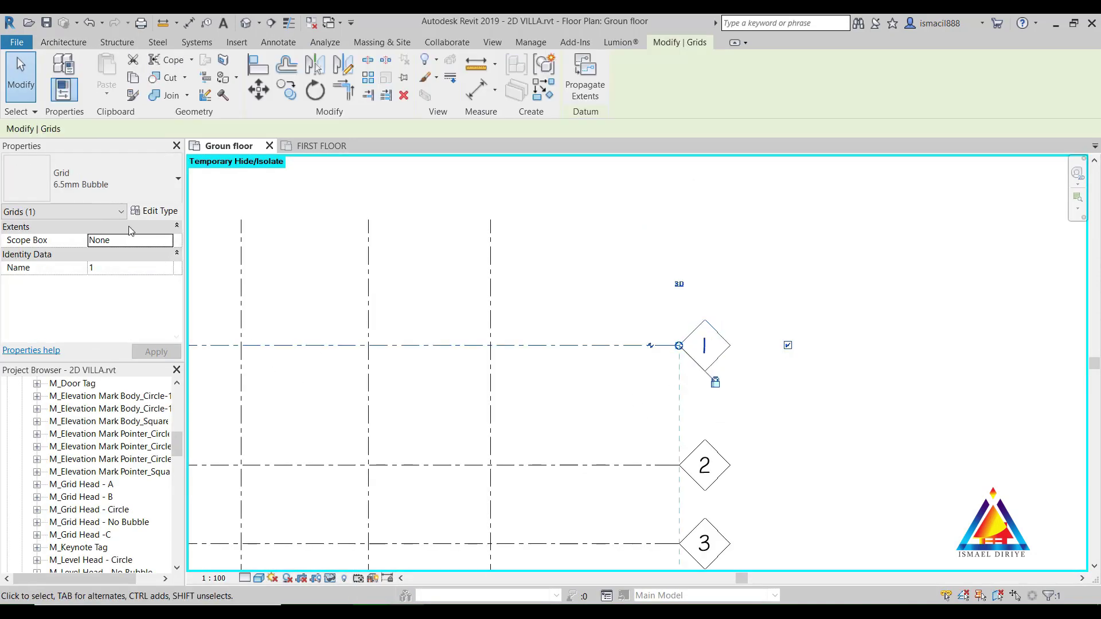
left_click(154, 211)
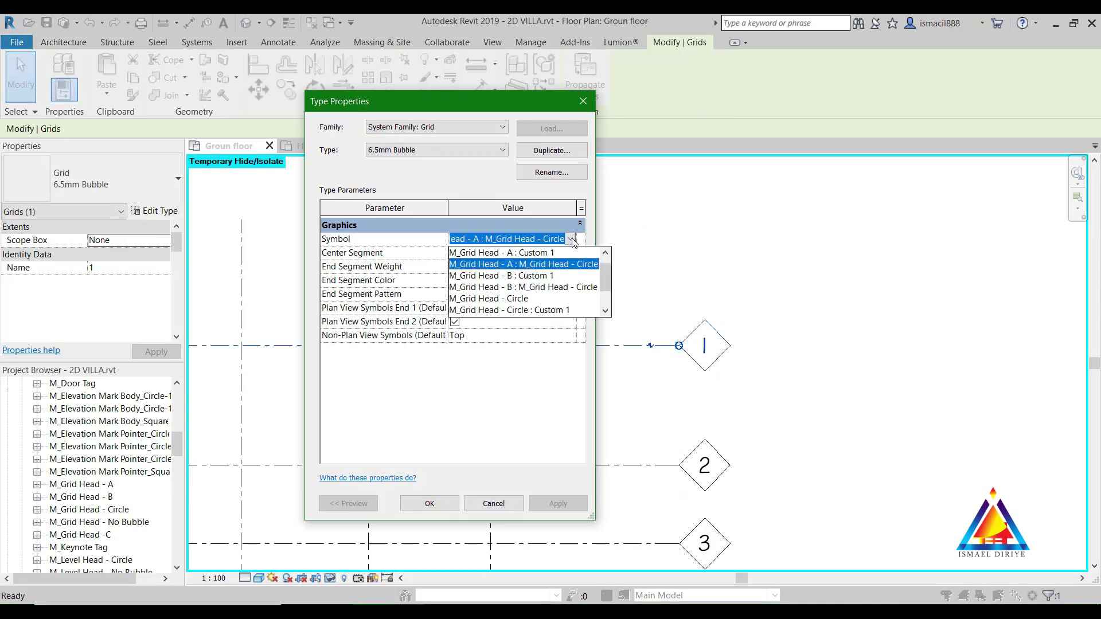
left_click(571, 238)
scroll(609, 290, "down", 1)
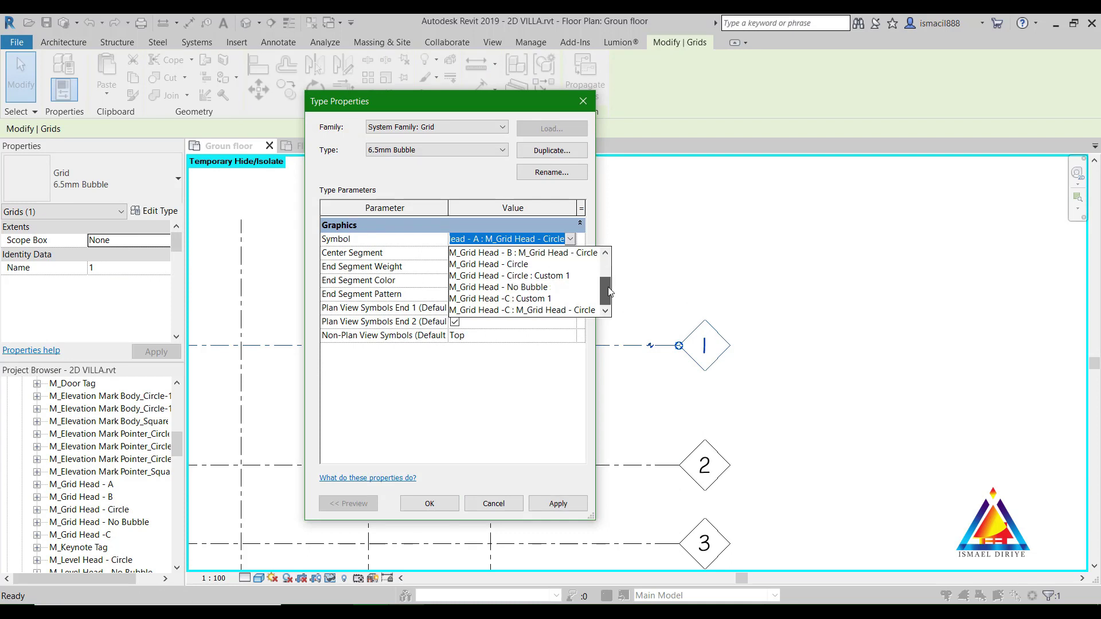
left_click(501, 298)
left_click(558, 504)
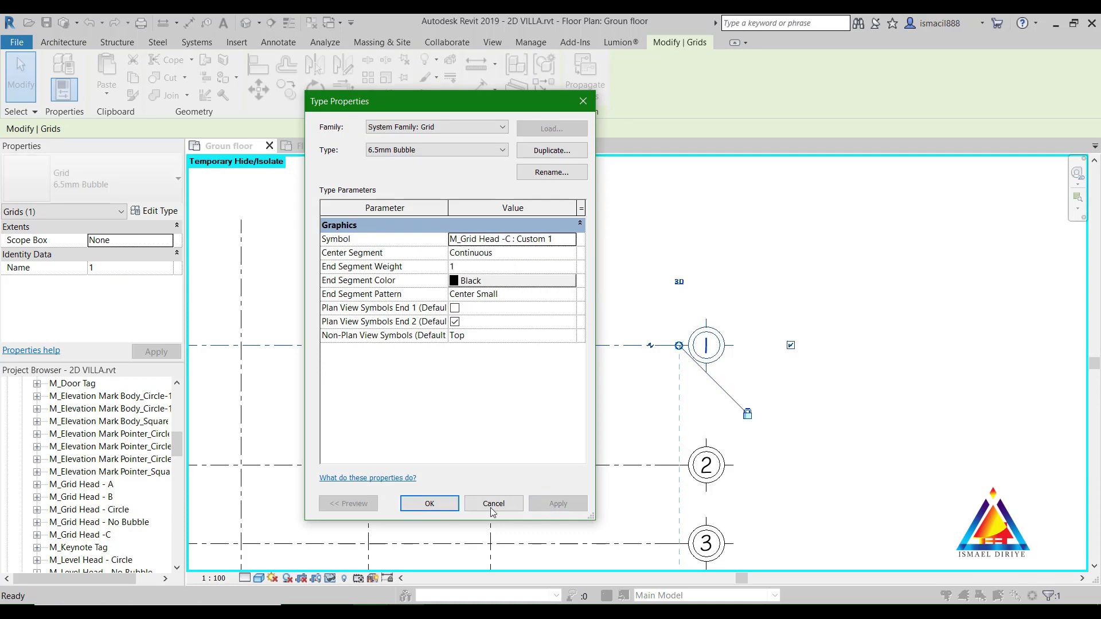
left_click(423, 504)
left_click(789, 386)
scroll(832, 413, "down", 4)
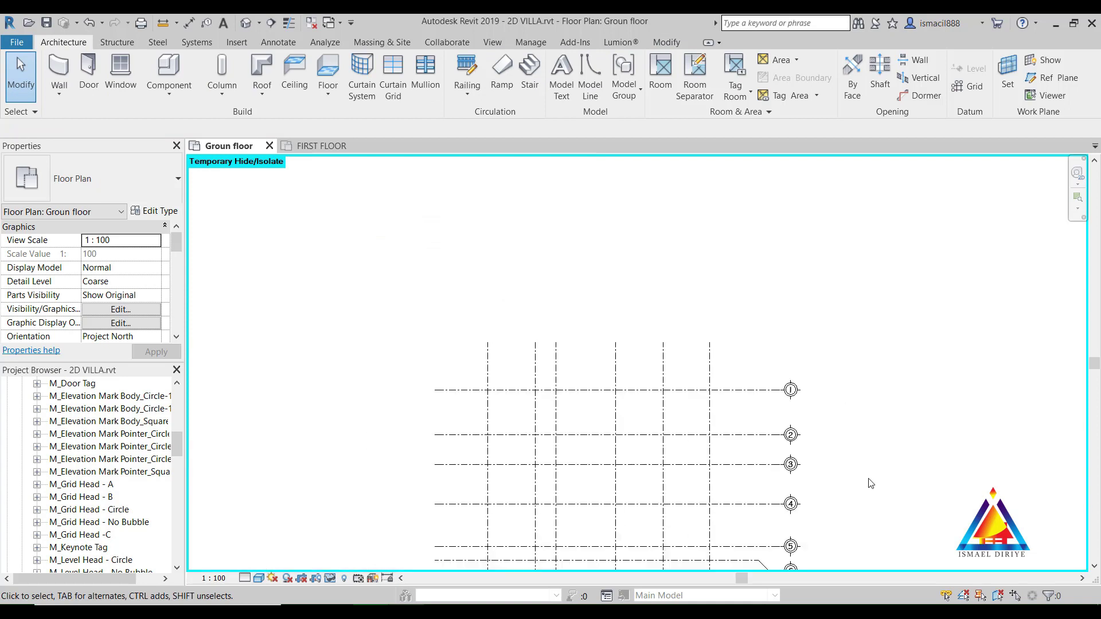
middle_click_drag(869, 483, 789, 243)
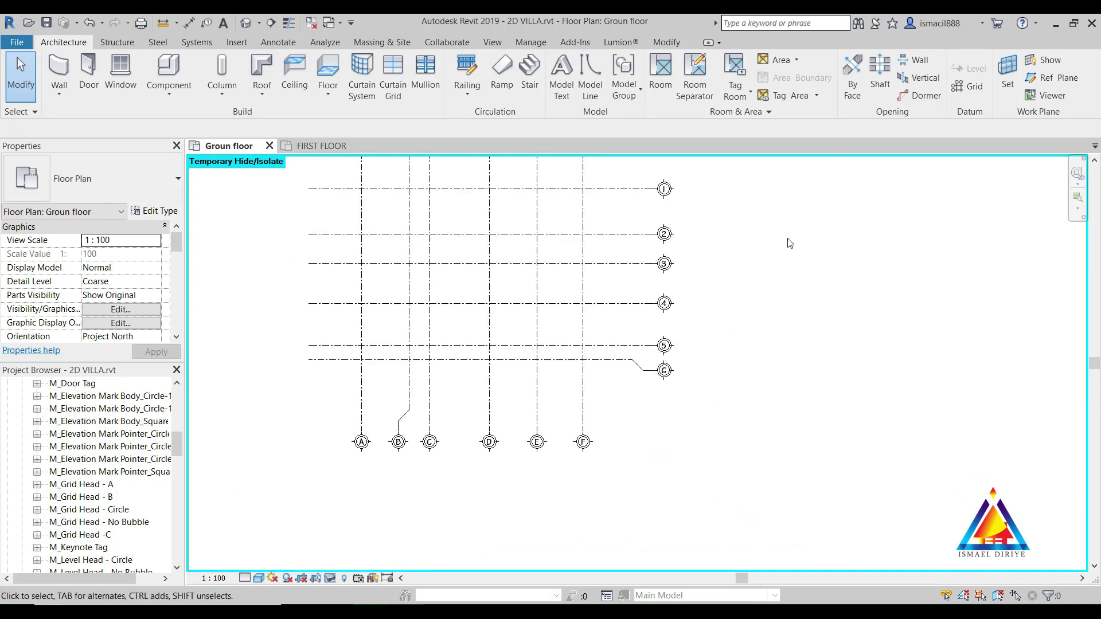